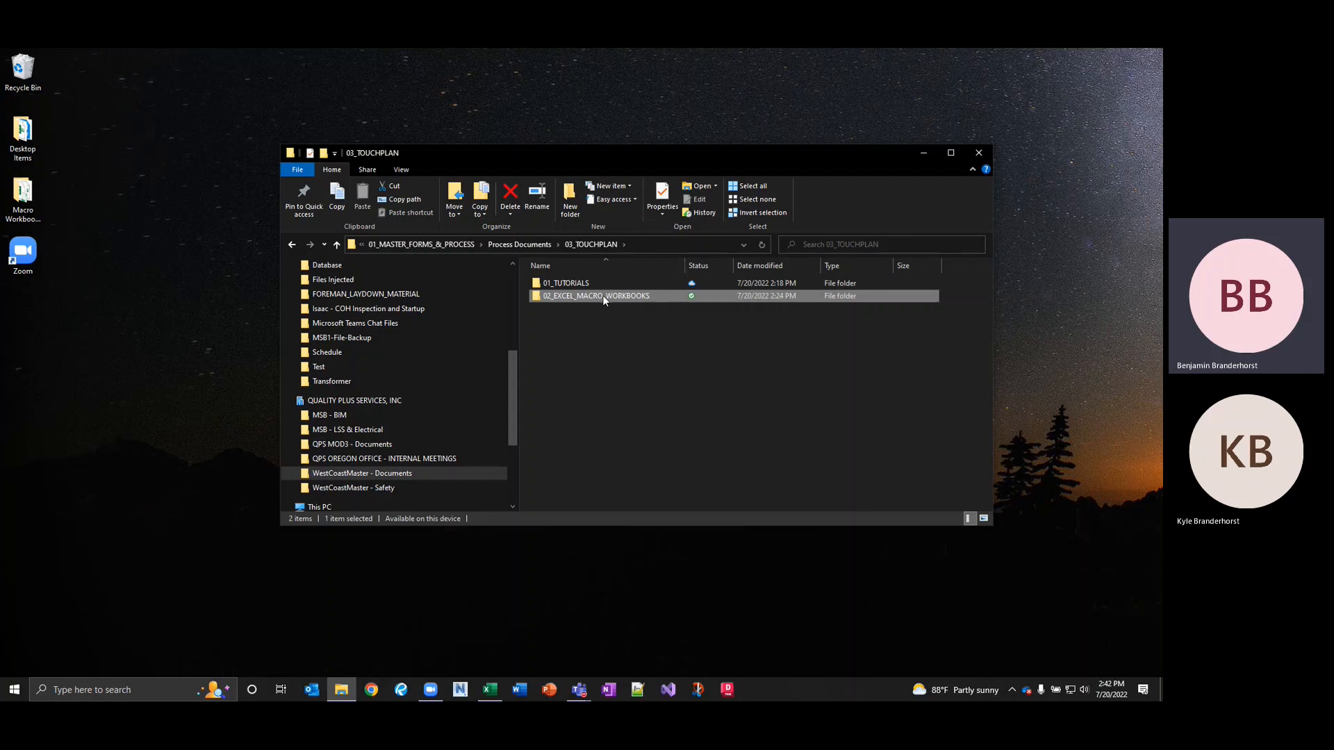
Go into the 02_EXCEL_MACRO_WORKBOOKS folder and launch Touchplan_Ticket_Creator_Rev 1.0 Generic.xlsm in Excel.
{"action": "key", "text": "Return"}
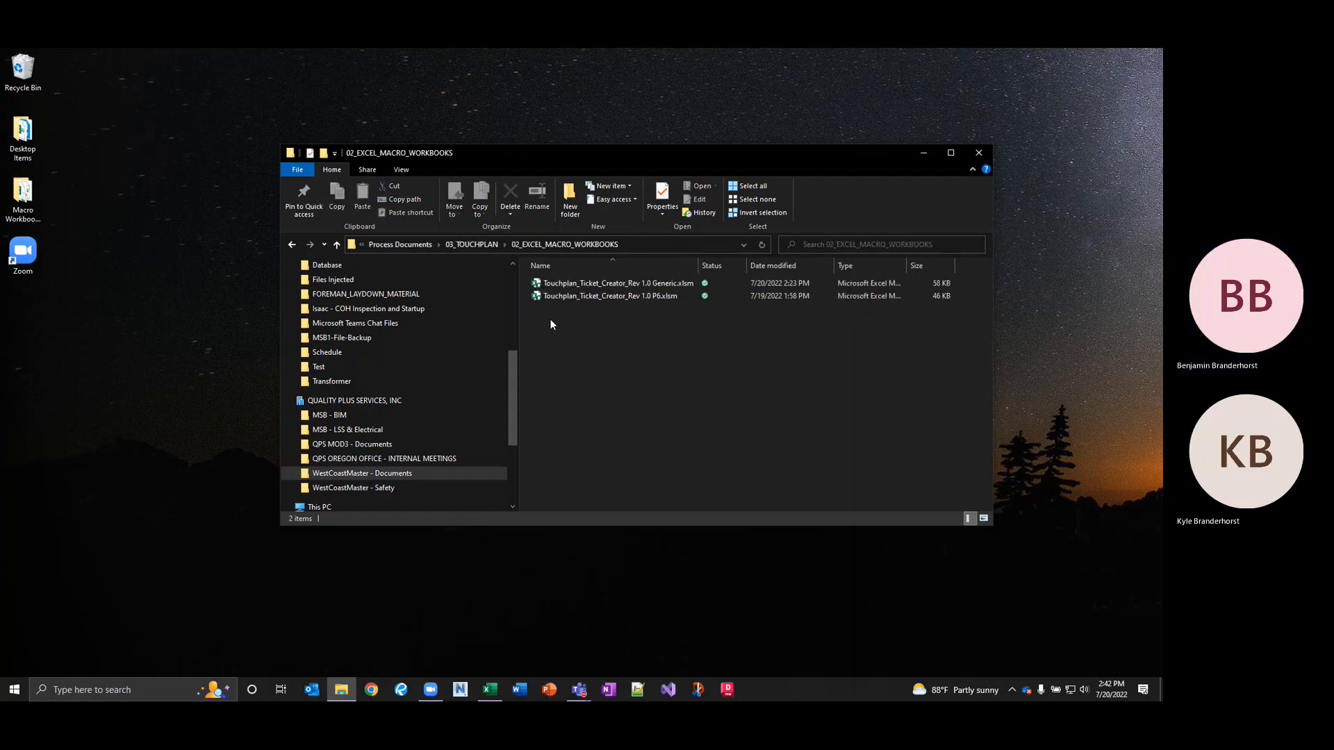
{"action": "double_click", "coordinate": [641, 288]}
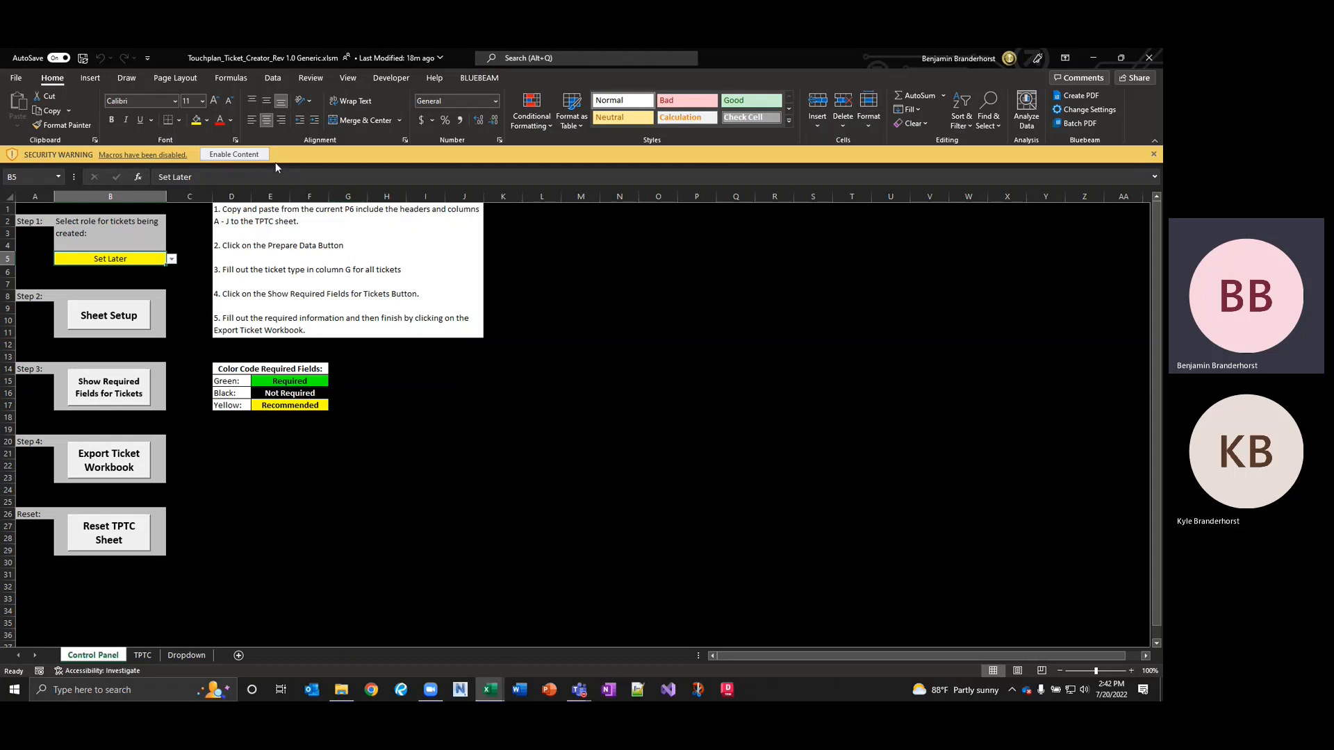
Enable the ticket creator's macros and mark the workbook as a trusted document.
{"action": "left_click", "coordinate": [234, 154]}
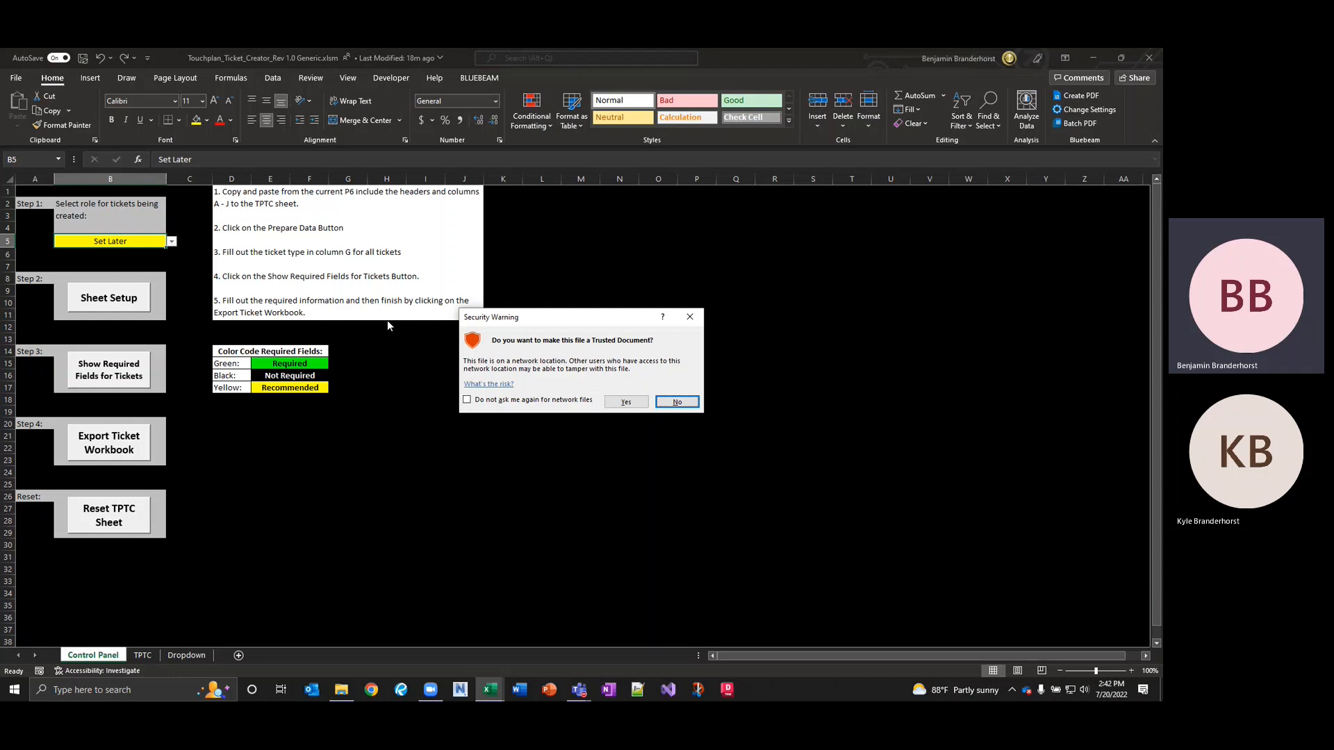
{"action": "left_click", "coordinate": [622, 400]}
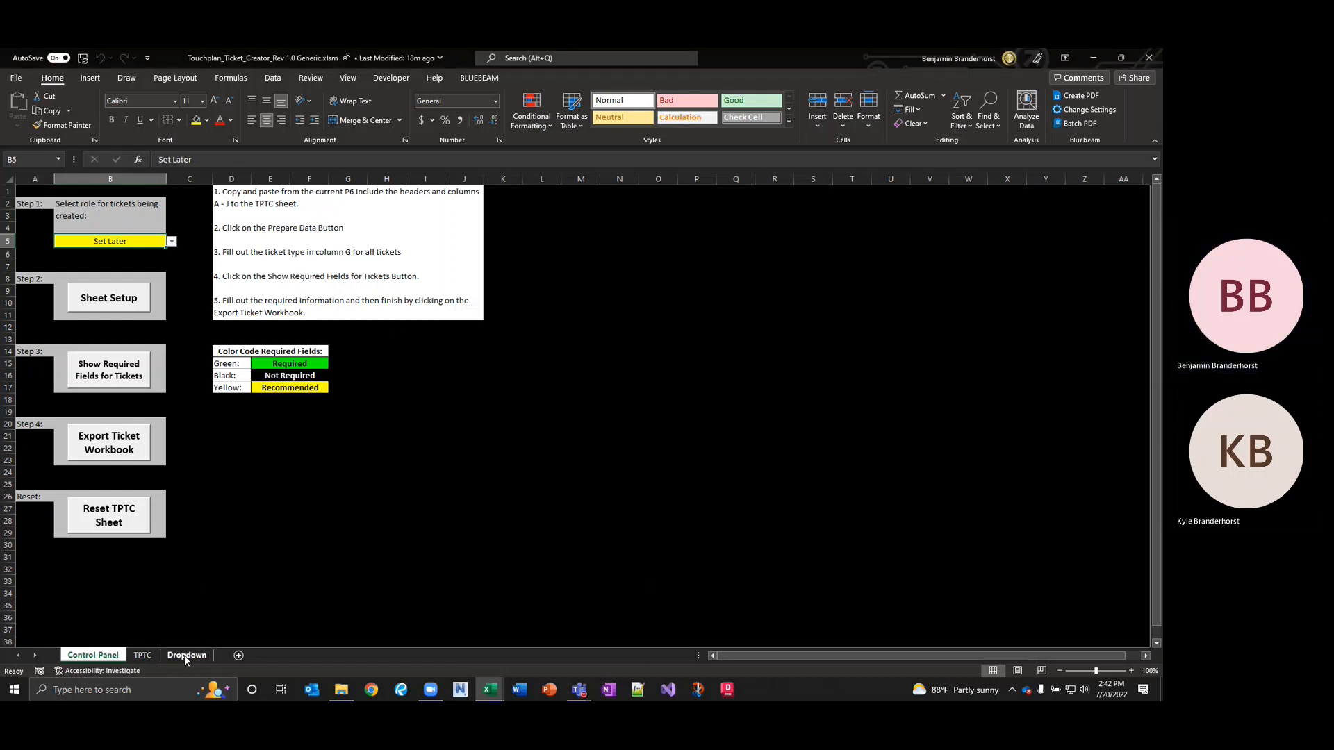
{"action": "left_click", "coordinate": [143, 656]}
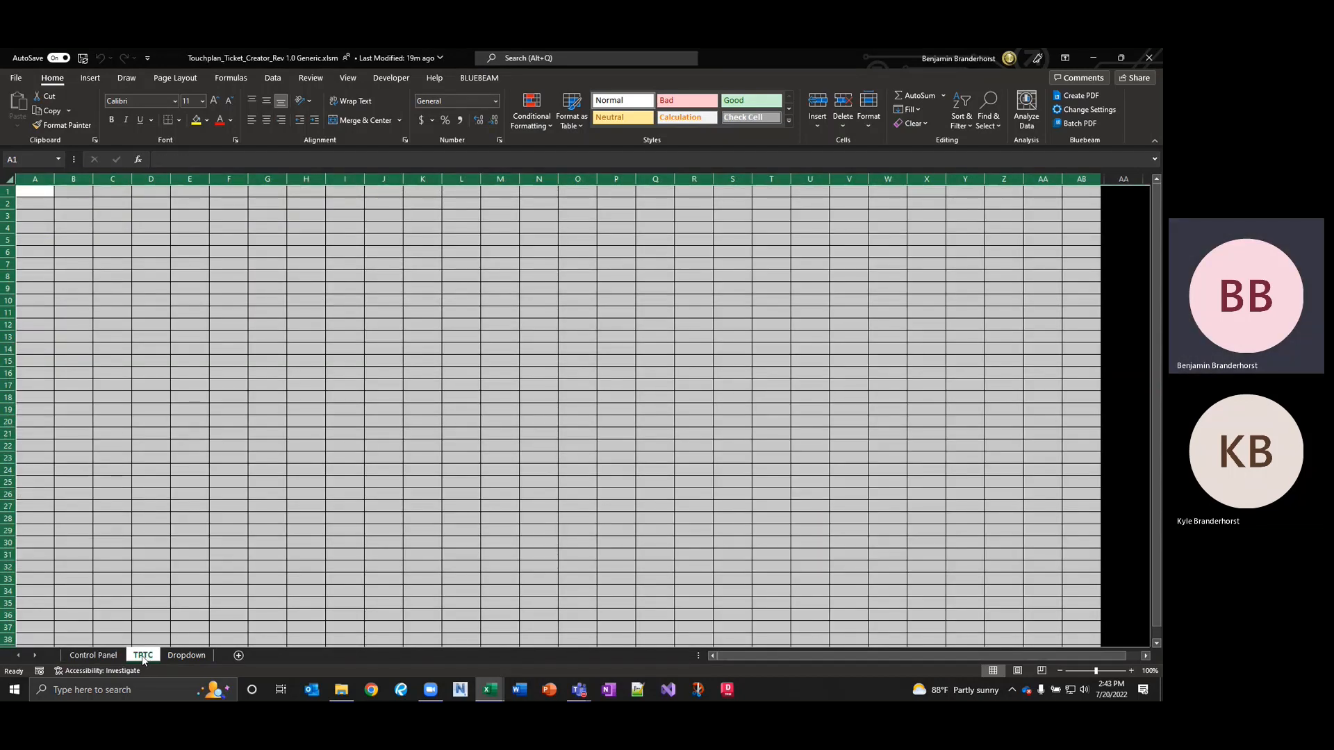
{"action": "left_click", "coordinate": [186, 654]}
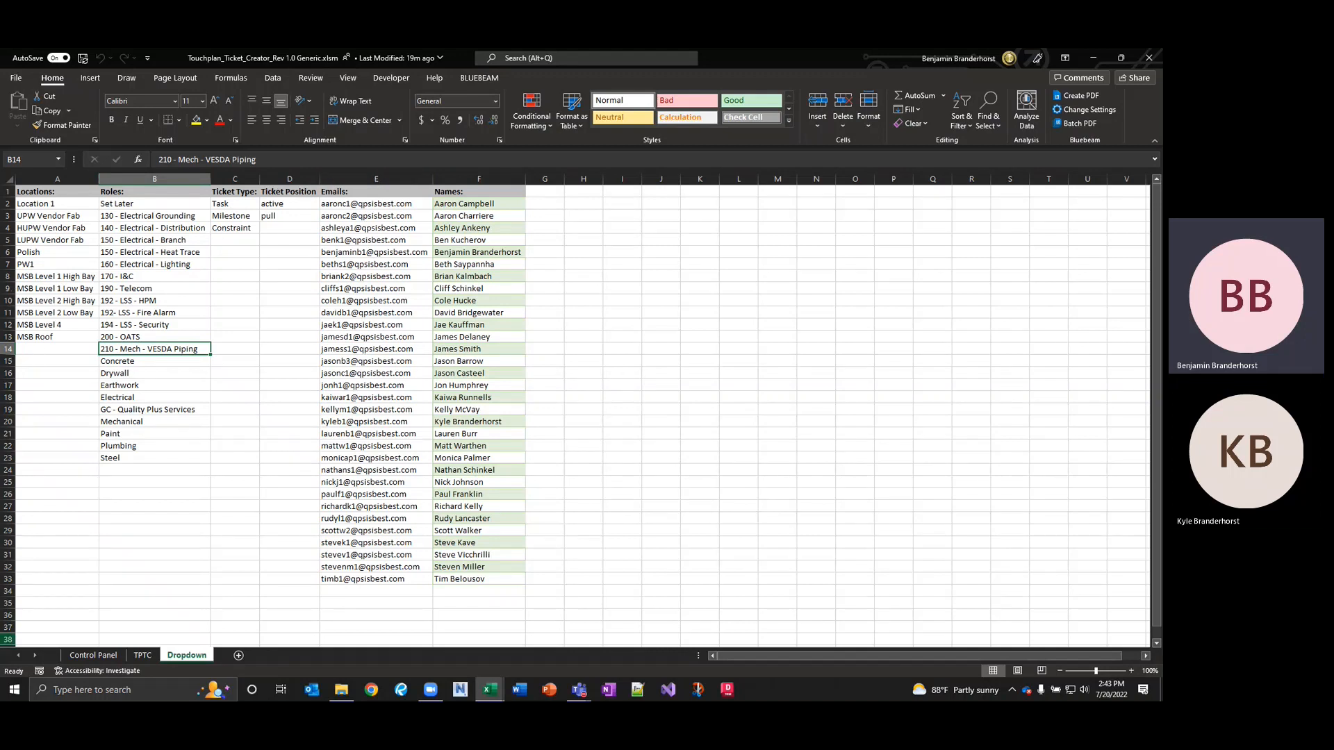
{"action": "left_click", "coordinate": [141, 657]}
{"action": "left_click", "coordinate": [102, 656]}
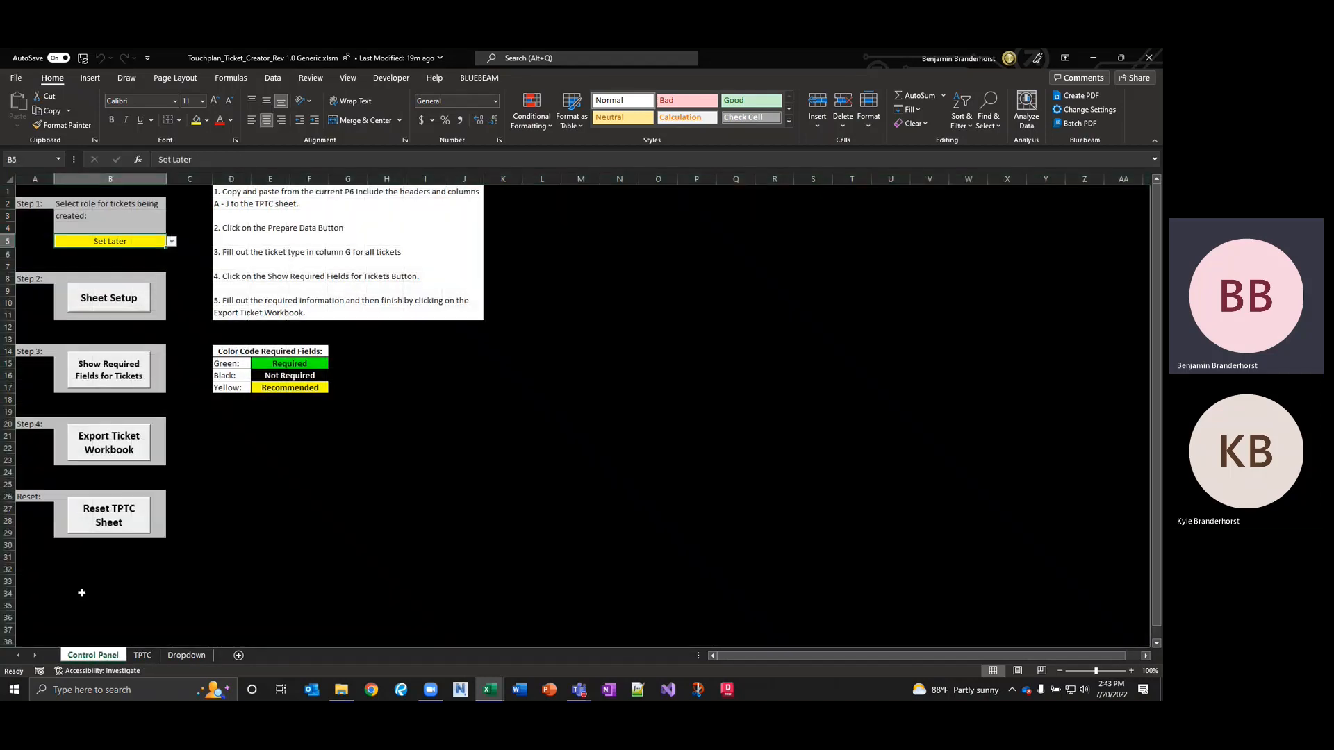
Choose the 150 - Electrical - Branch role in B5 and run Sheet Setup to build the TPTC table.
{"action": "left_click", "coordinate": [172, 242]}
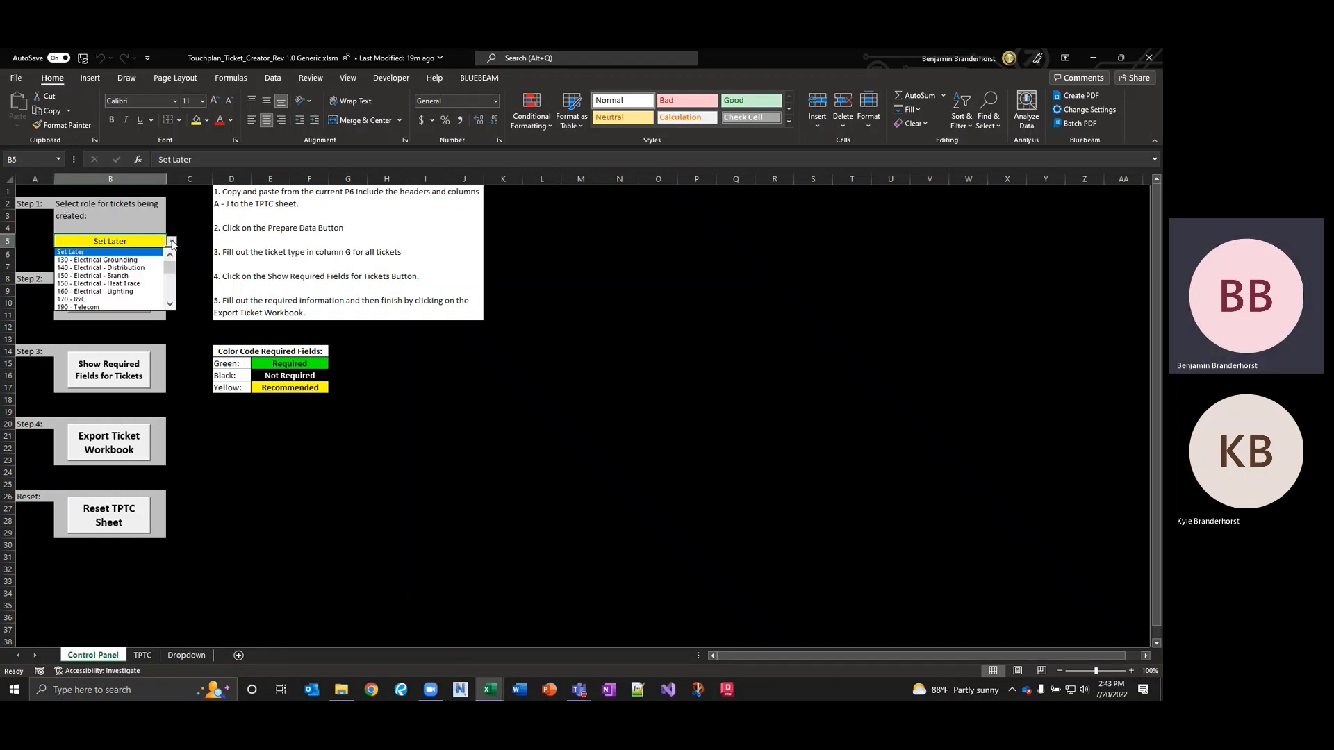
{"action": "left_click", "coordinate": [104, 276]}
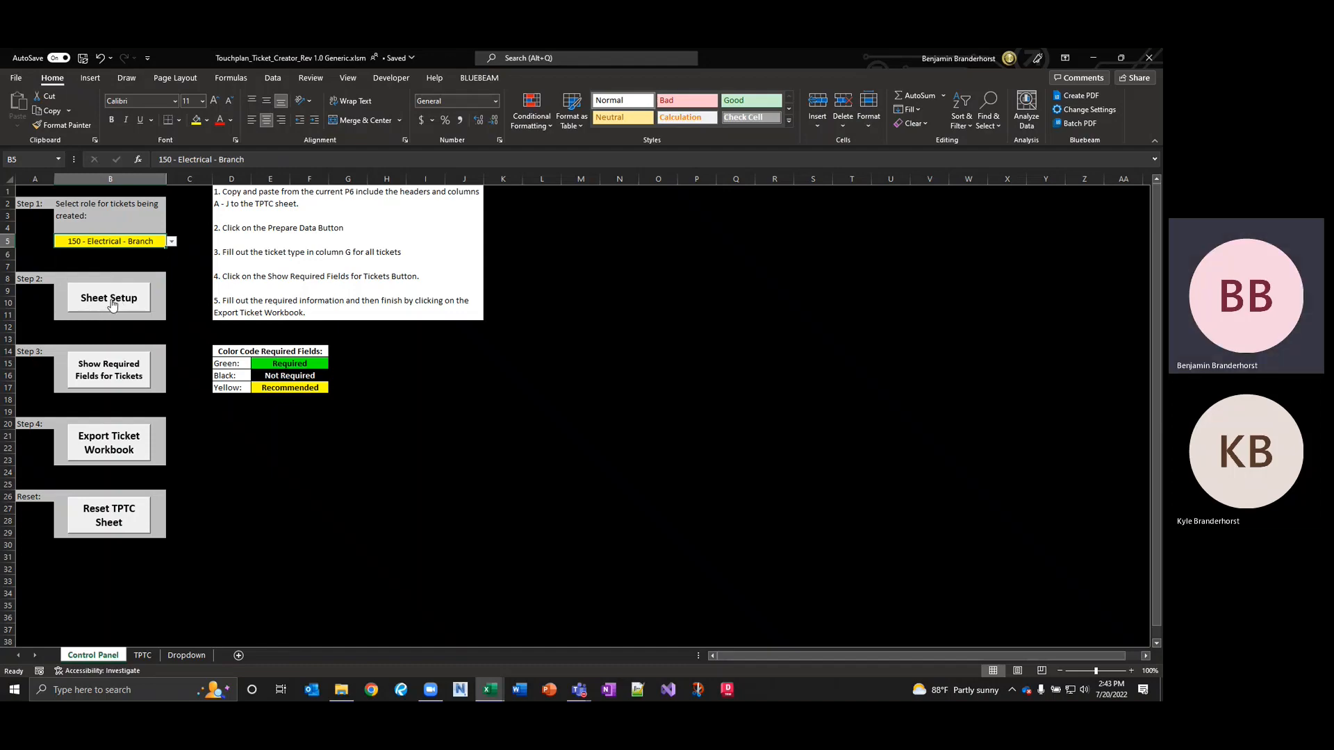
{"action": "left_click", "coordinate": [111, 301]}
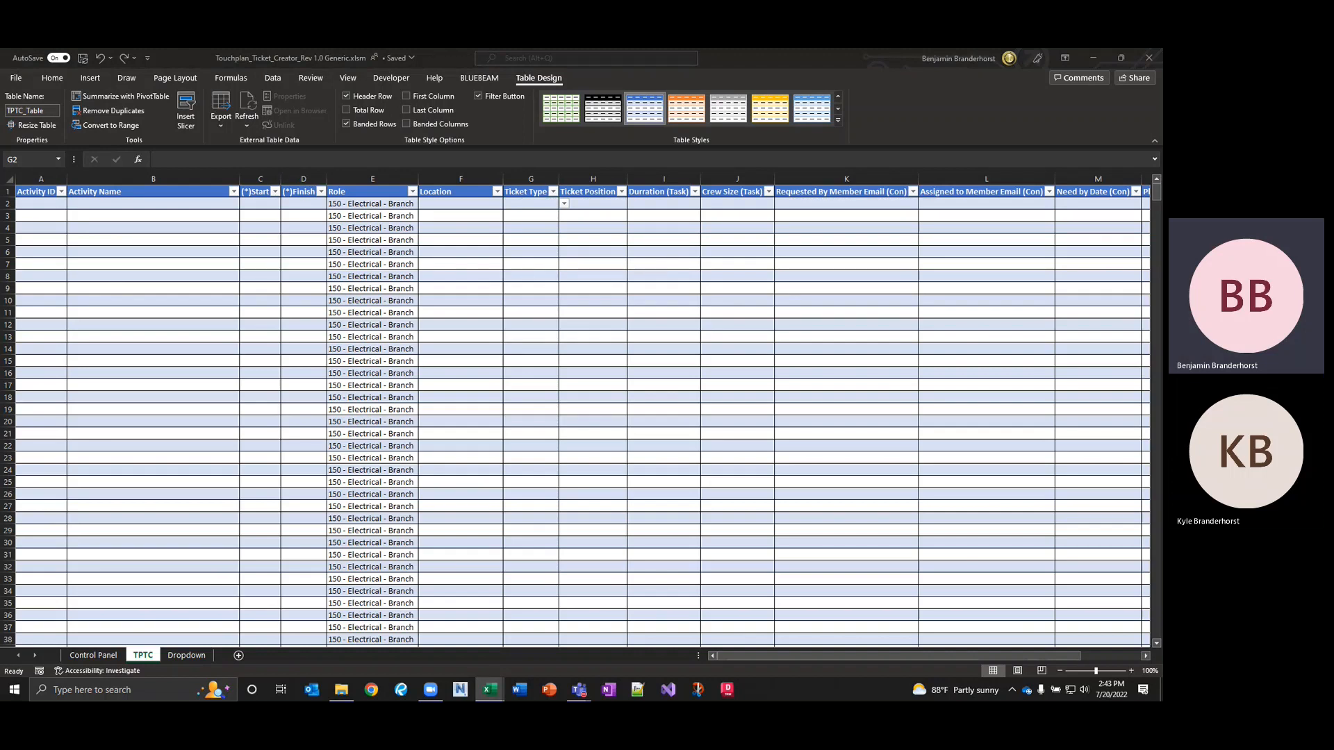
Paste the copied Test 1–12 activity data into A2 as values and widen the Start column.
{"action": "key", "text": "ctrl+c"}
{"action": "left_click", "coordinate": [44, 204]}
{"action": "right_click", "coordinate": [44, 204]}
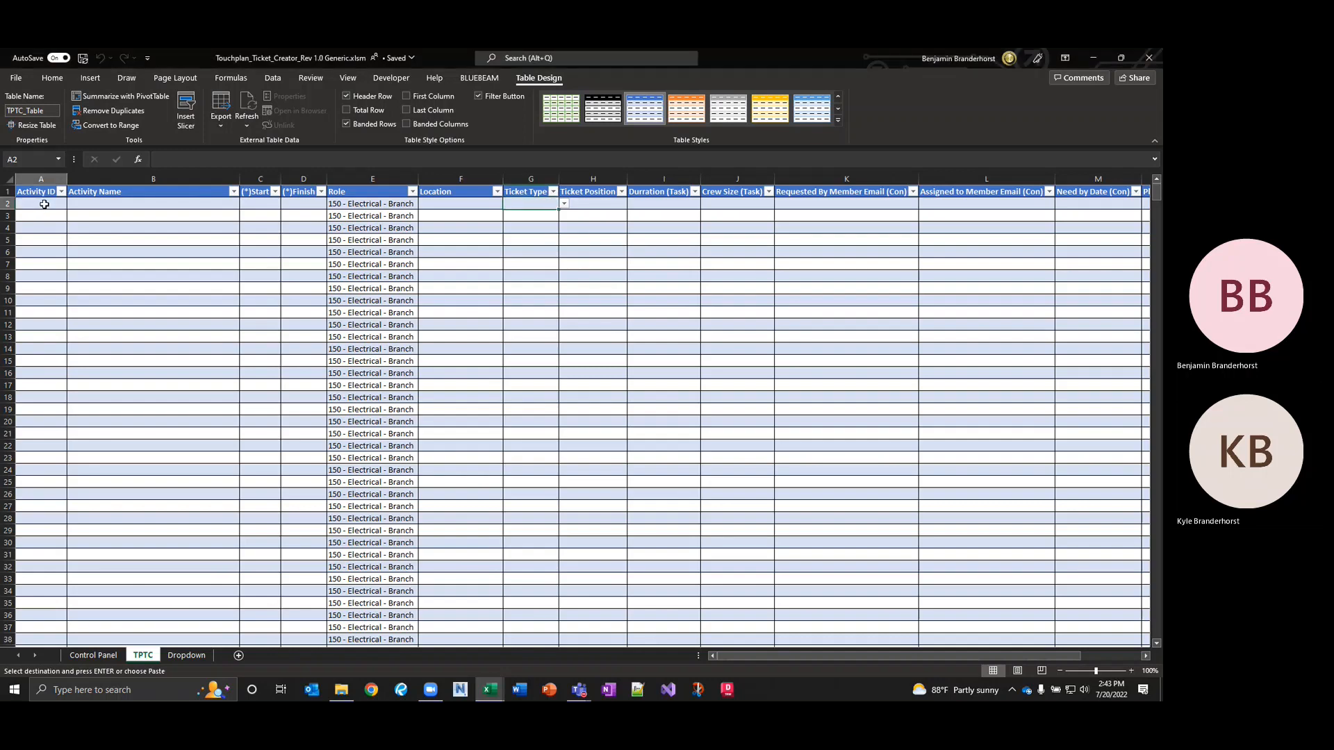
{"action": "left_click", "coordinate": [93, 287]}
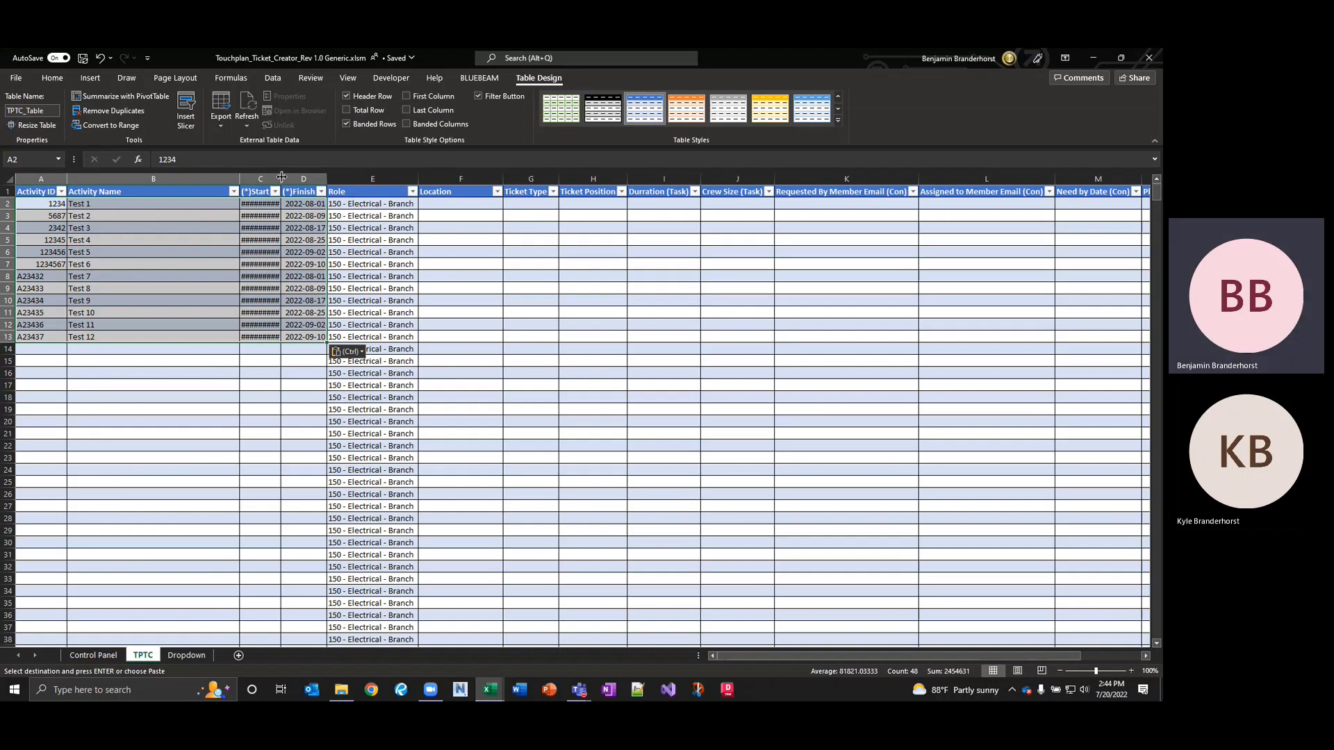
{"action": "left_click_drag", "start_coordinate": [281, 176], "coordinate": [284, 177]}
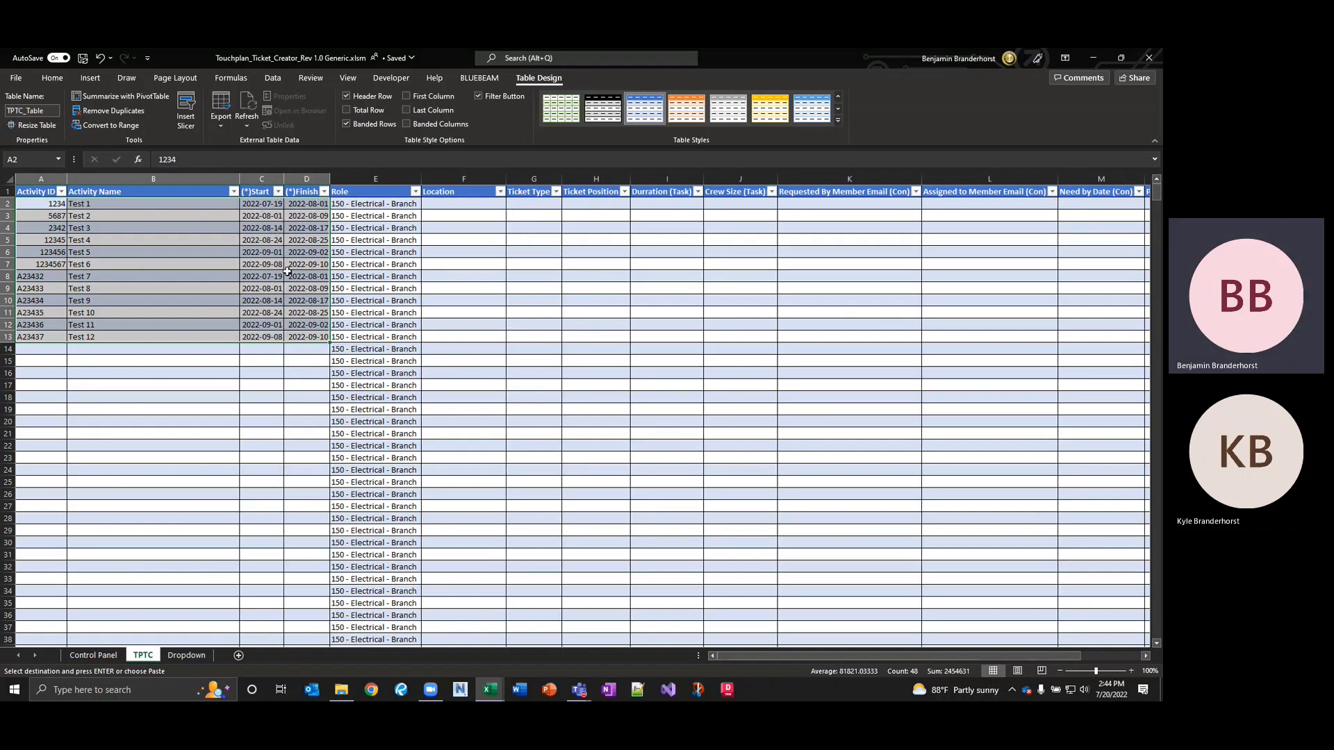
{"action": "left_click", "coordinate": [296, 204]}
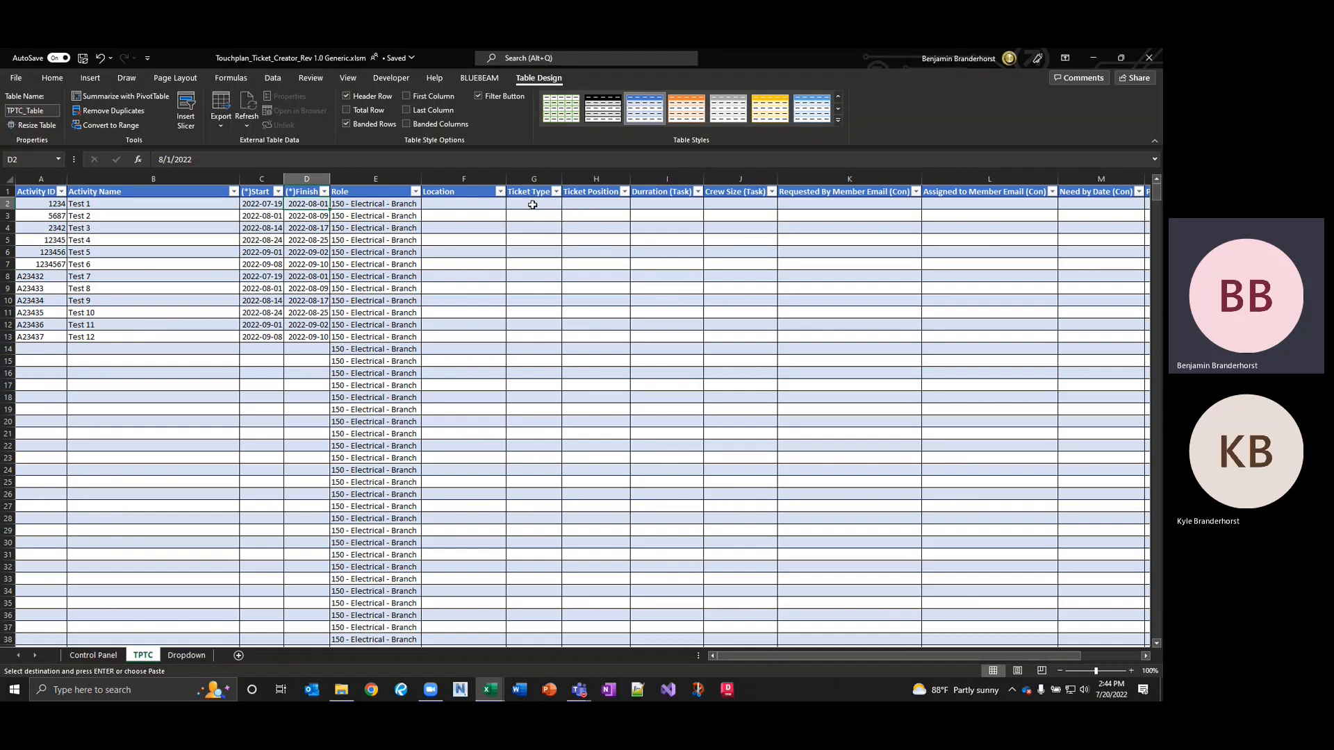
Set Ticket Types: Test 1 Task, Test 2 Milestone, Test 3 Constraint, Tests 4–9 Task.
{"action": "left_click", "coordinate": [533, 180]}
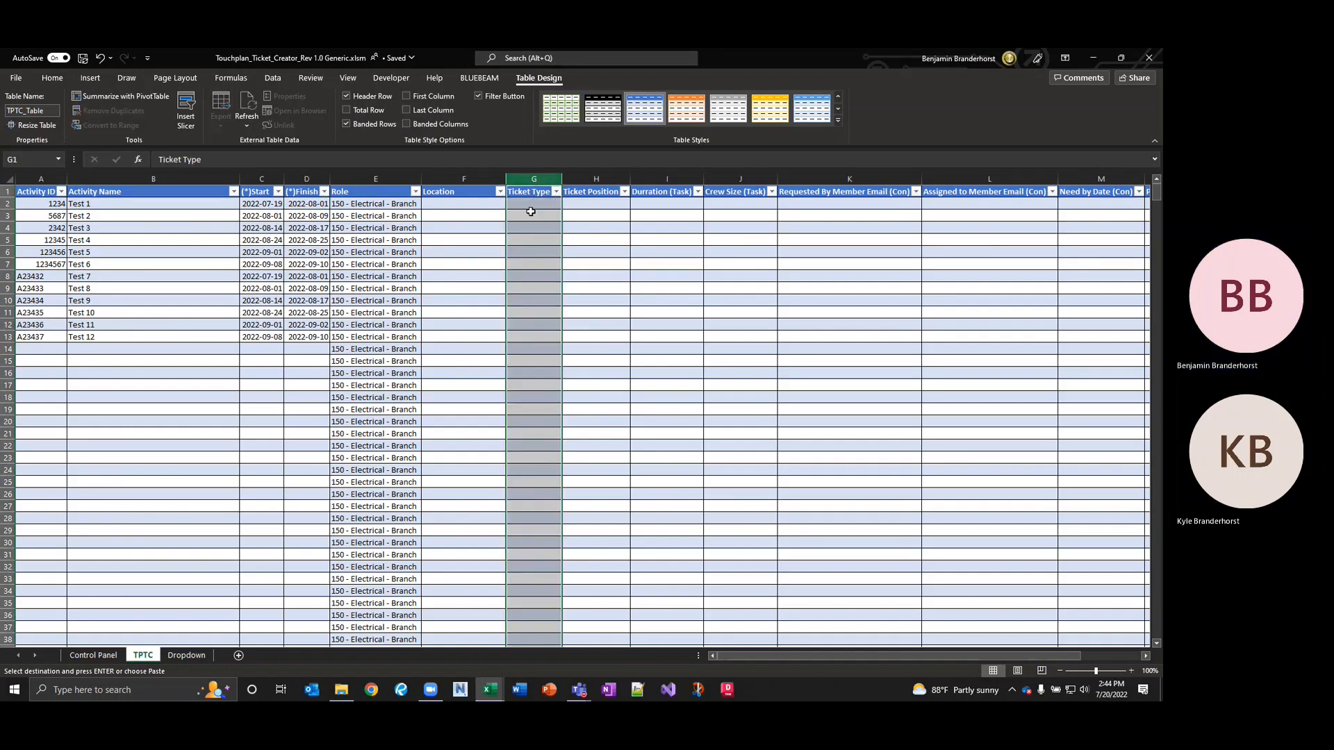
{"action": "left_click", "coordinate": [535, 205]}
{"action": "left_click", "coordinate": [567, 204]}
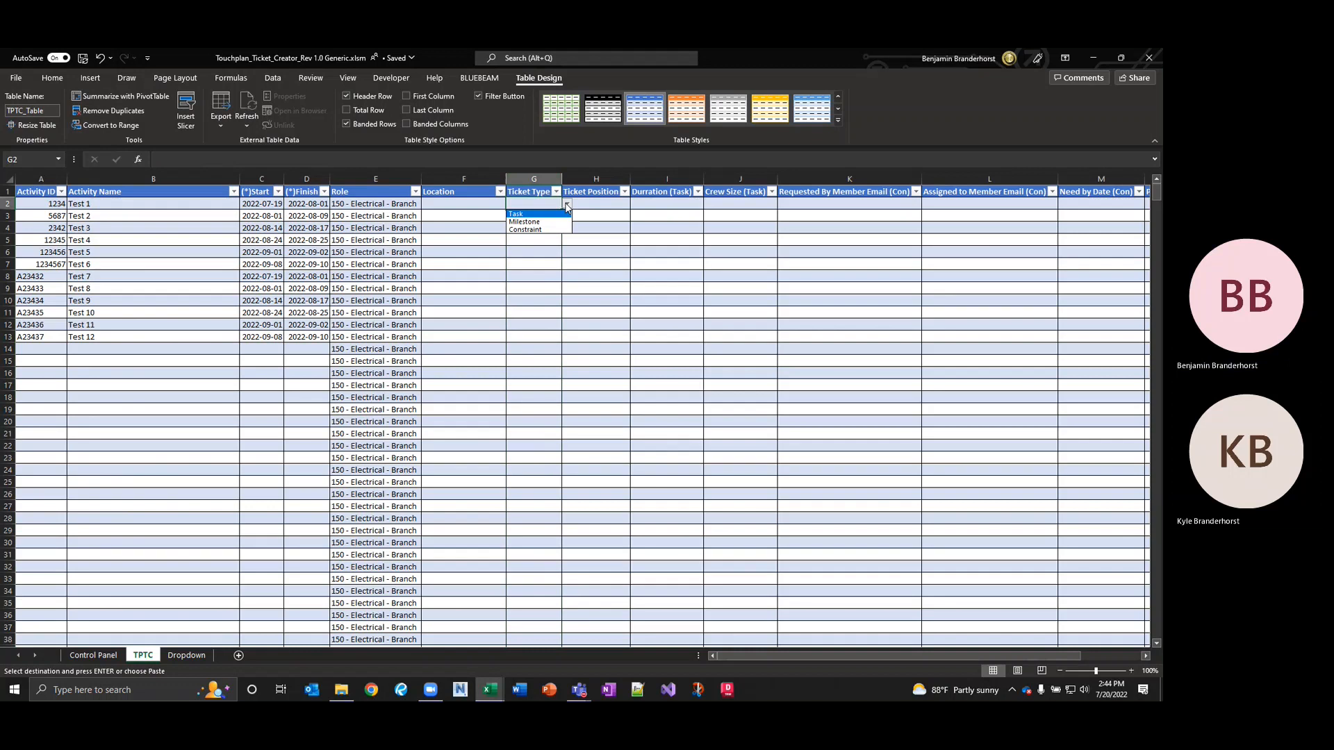
{"action": "left_click", "coordinate": [527, 214]}
{"action": "left_click", "coordinate": [542, 216]}
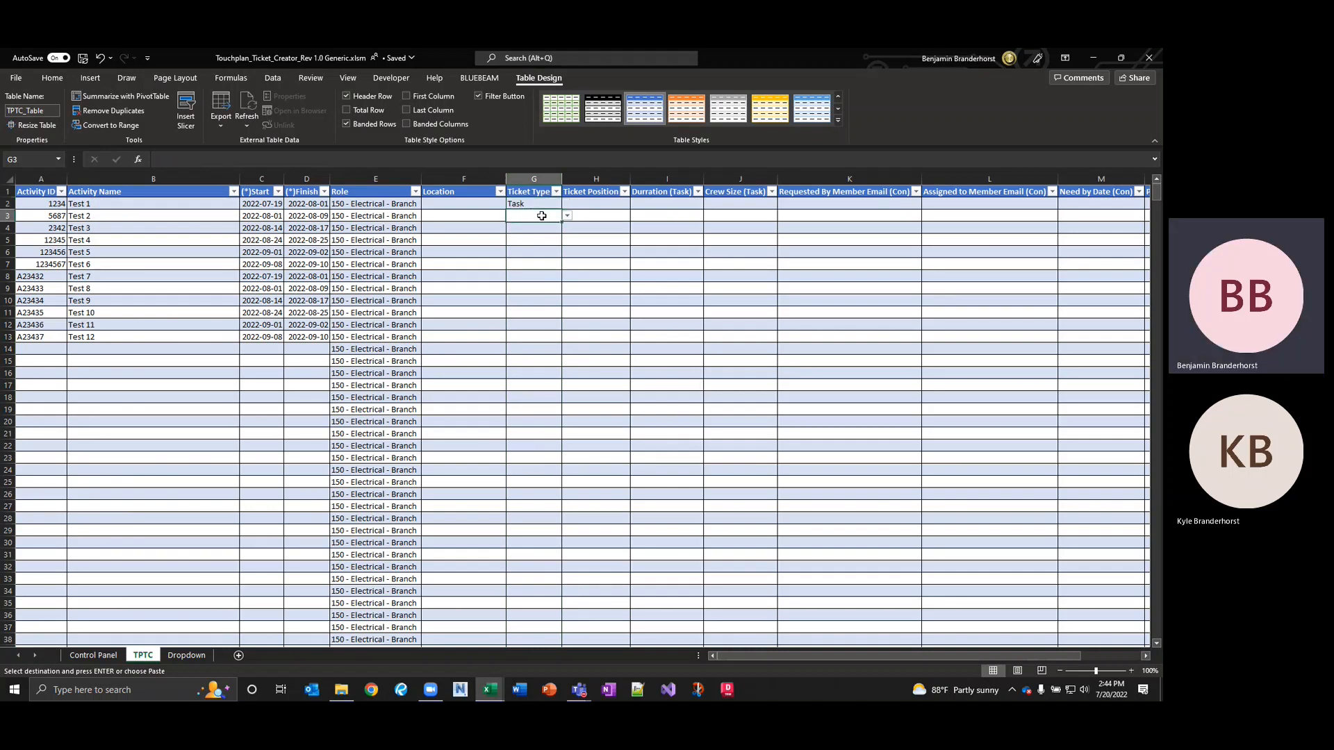
{"action": "left_click", "coordinate": [567, 215]}
{"action": "left_click", "coordinate": [540, 232]}
{"action": "left_click", "coordinate": [540, 232]}
{"action": "left_click", "coordinate": [567, 227]}
{"action": "left_click", "coordinate": [525, 255]}
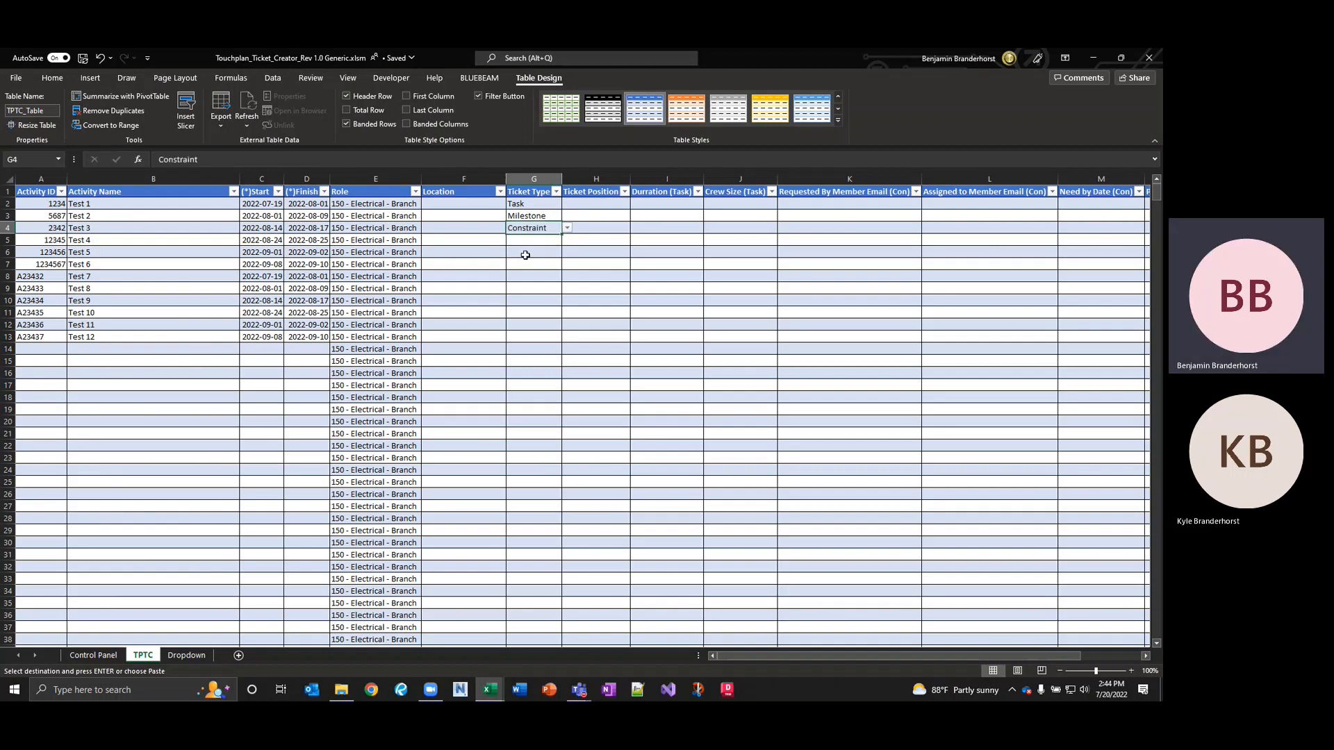
{"action": "left_click", "coordinate": [540, 241]}
{"action": "left_click", "coordinate": [567, 240]}
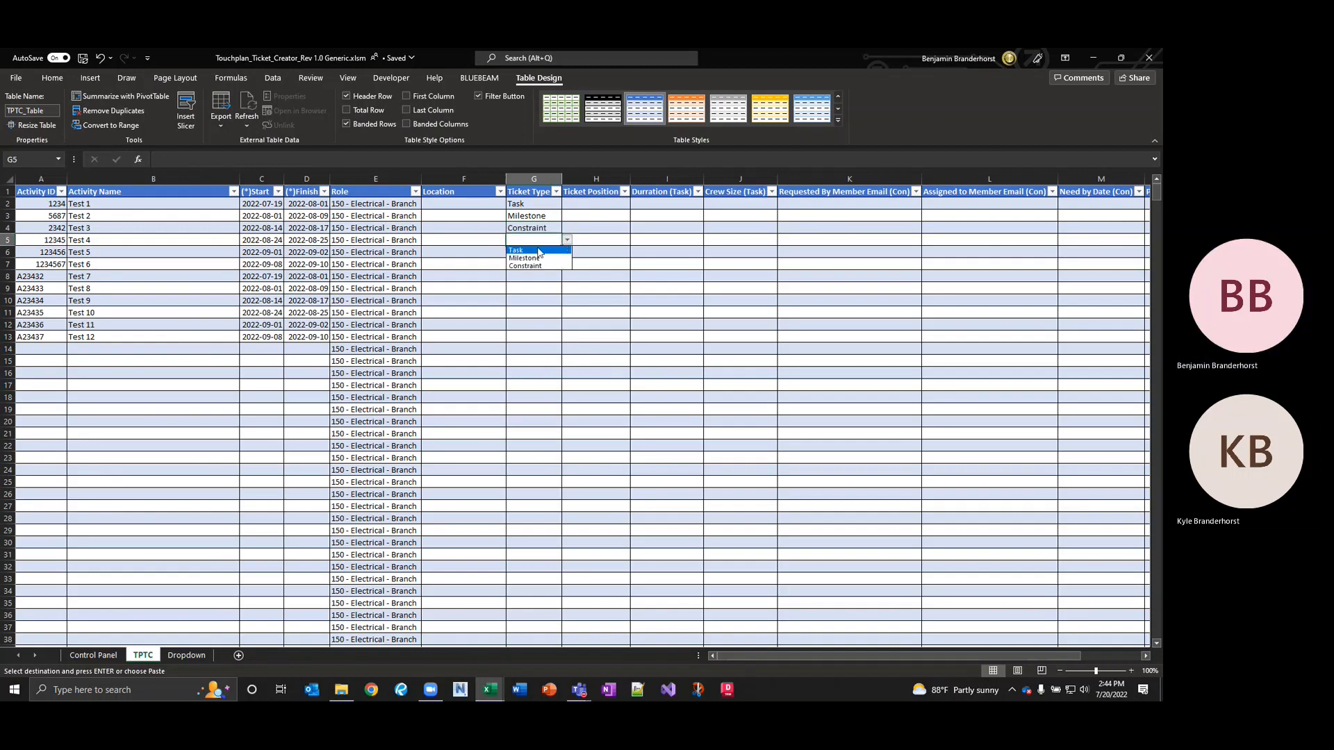
{"action": "left_click", "coordinate": [539, 252]}
{"action": "left_click_drag", "start_coordinate": [561, 246], "coordinate": [558, 304]}
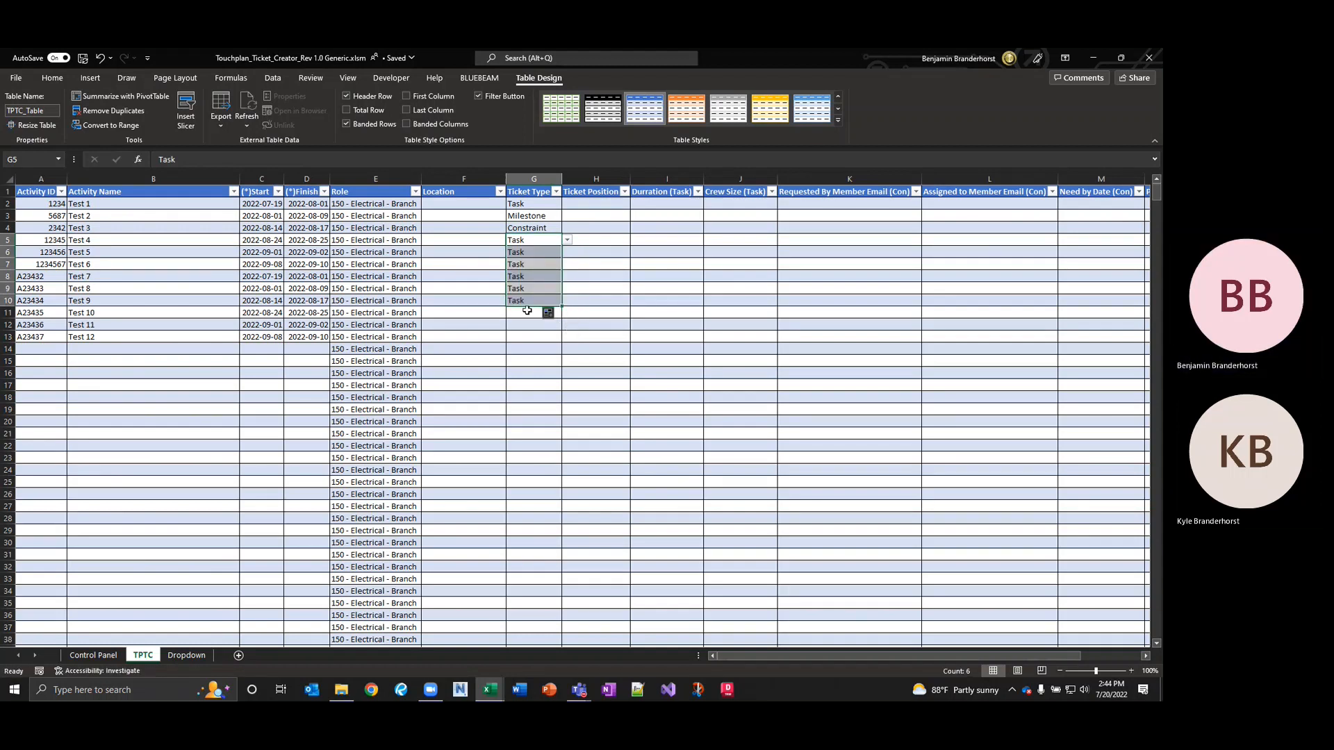
Set Test 10 to Constraint and Tests 11 and 12 to Milestone.
{"action": "left_click", "coordinate": [527, 312]}
{"action": "left_click", "coordinate": [566, 314]}
{"action": "left_click", "coordinate": [532, 336]}
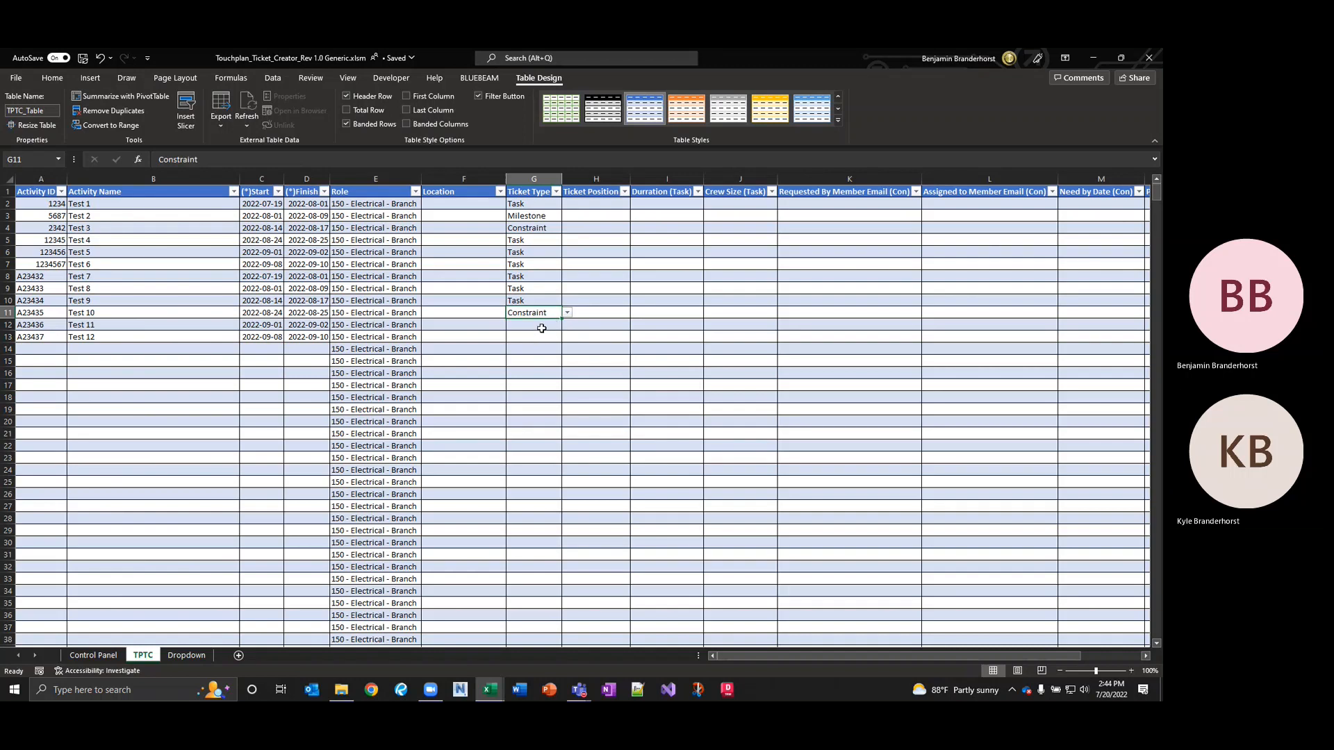
{"action": "left_click", "coordinate": [542, 328]}
{"action": "left_click", "coordinate": [567, 324]}
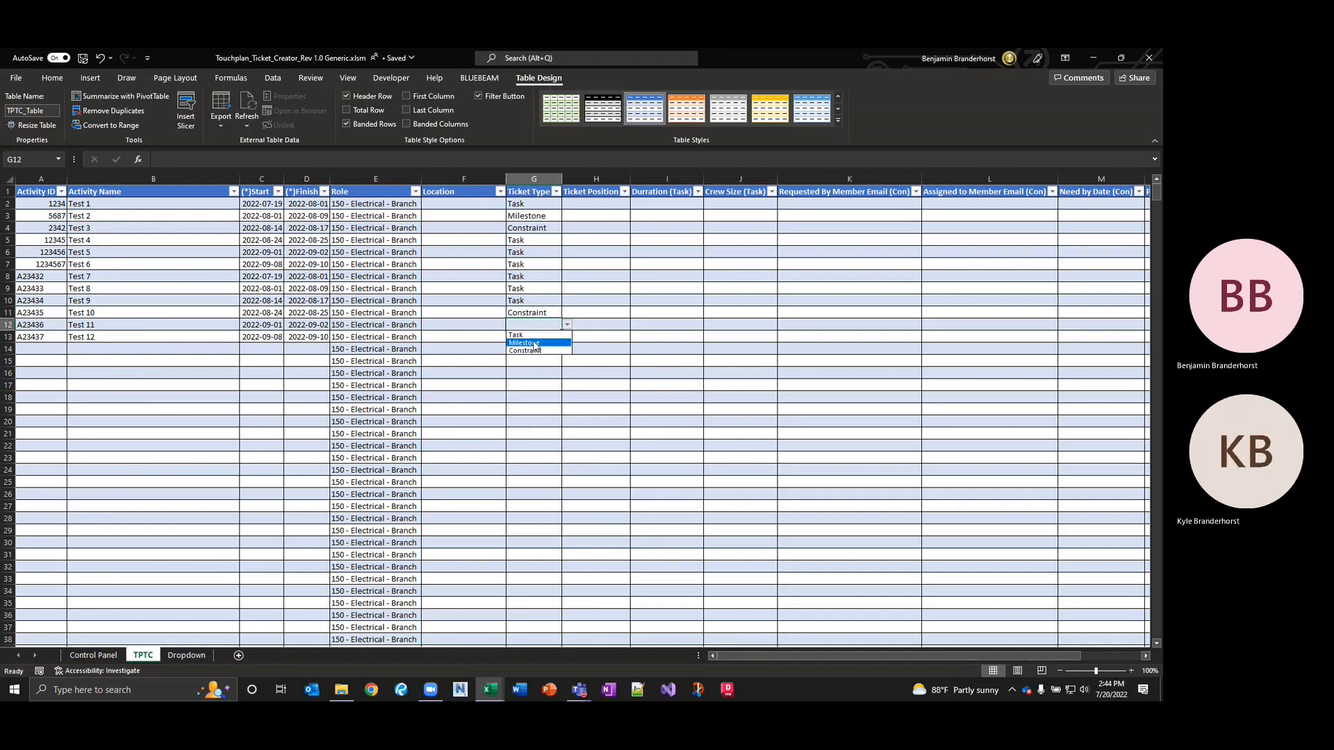
{"action": "left_click", "coordinate": [535, 344]}
{"action": "left_click", "coordinate": [522, 337]}
{"action": "left_click", "coordinate": [567, 336]}
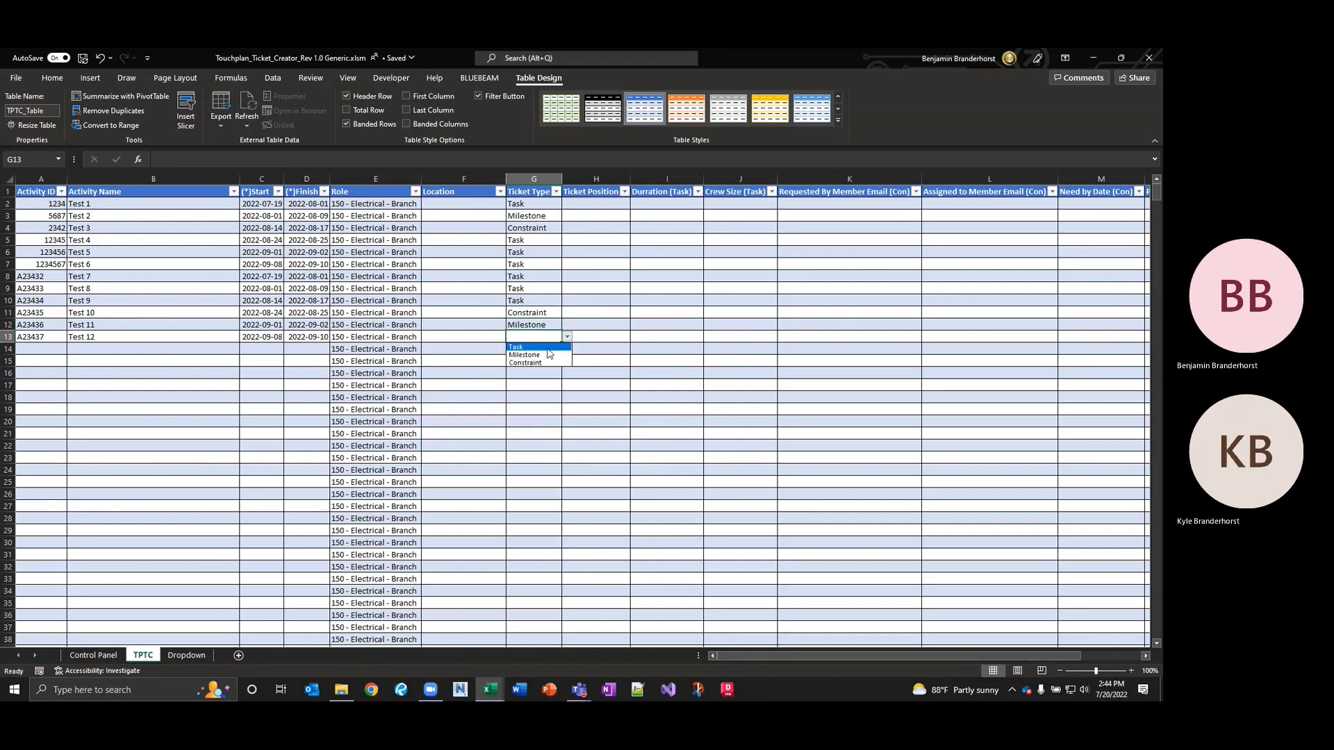
{"action": "left_click", "coordinate": [548, 355]}
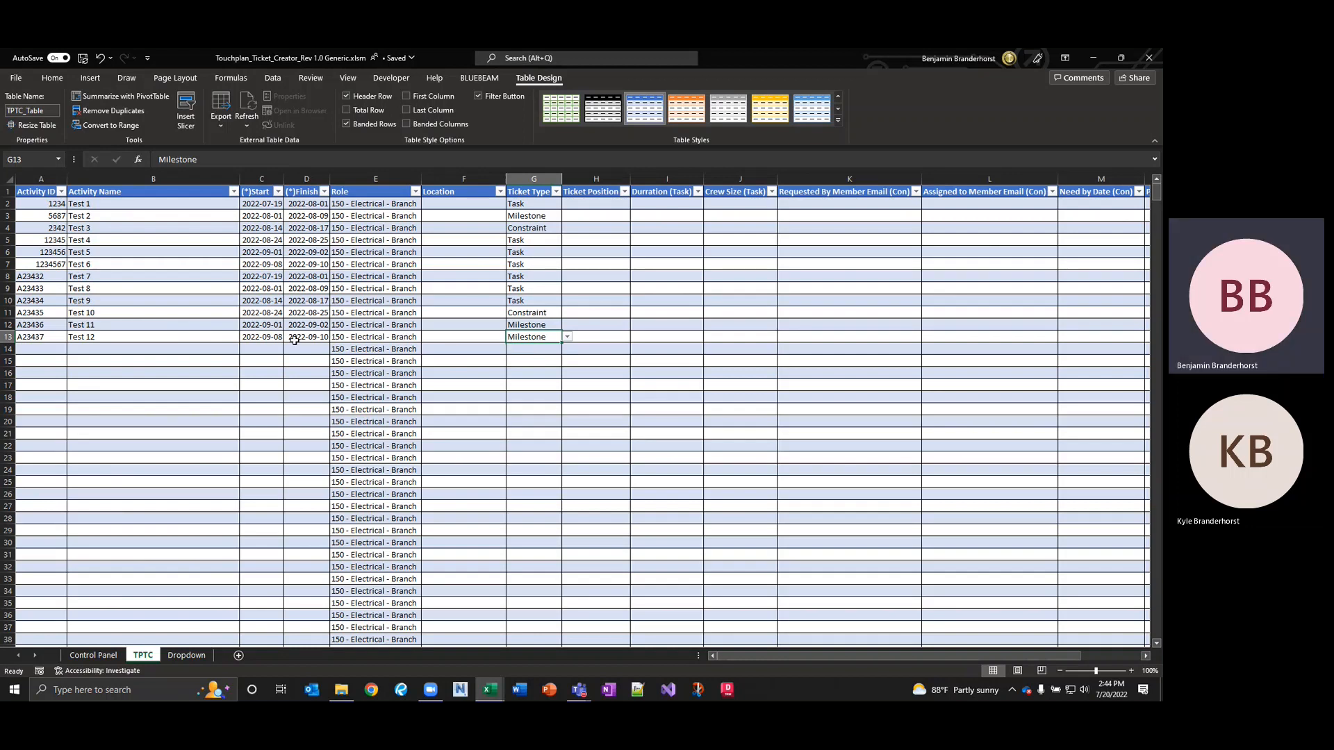
{"action": "left_click", "coordinate": [7, 336]}
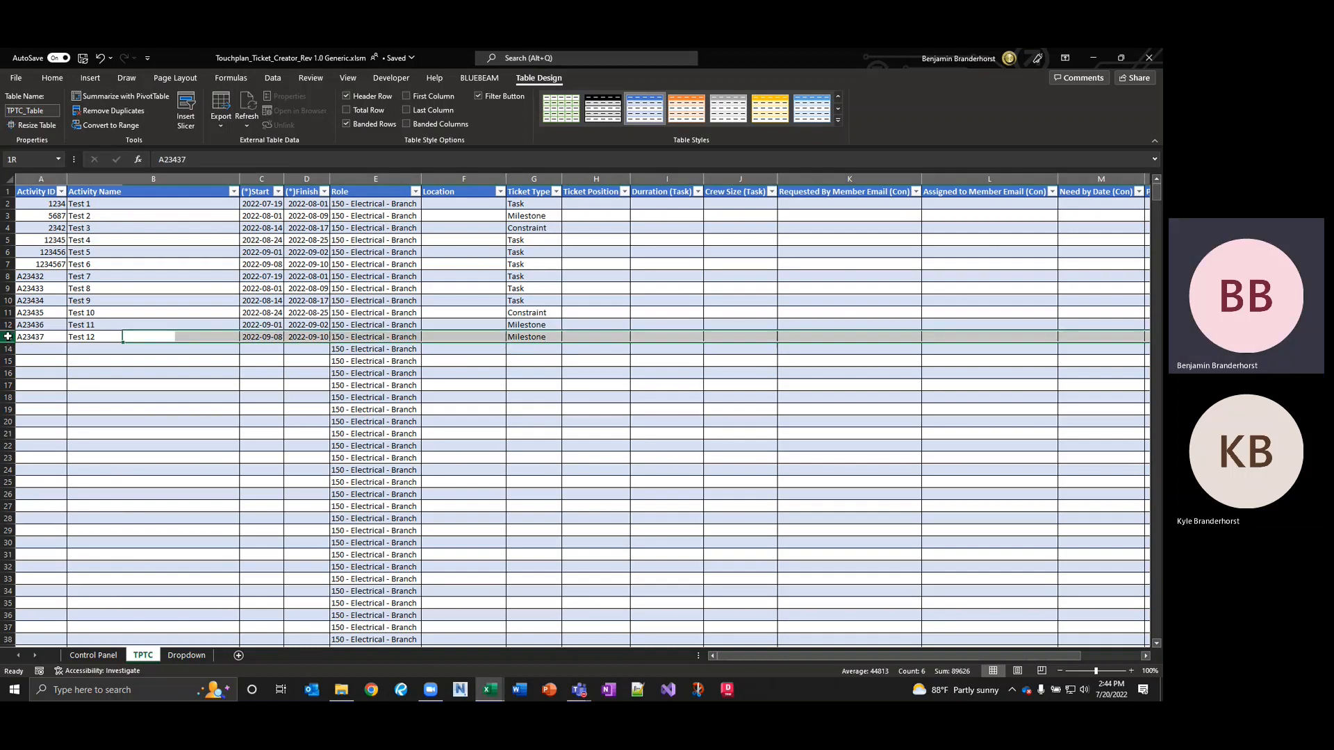
{"action": "left_click", "coordinate": [146, 337]}
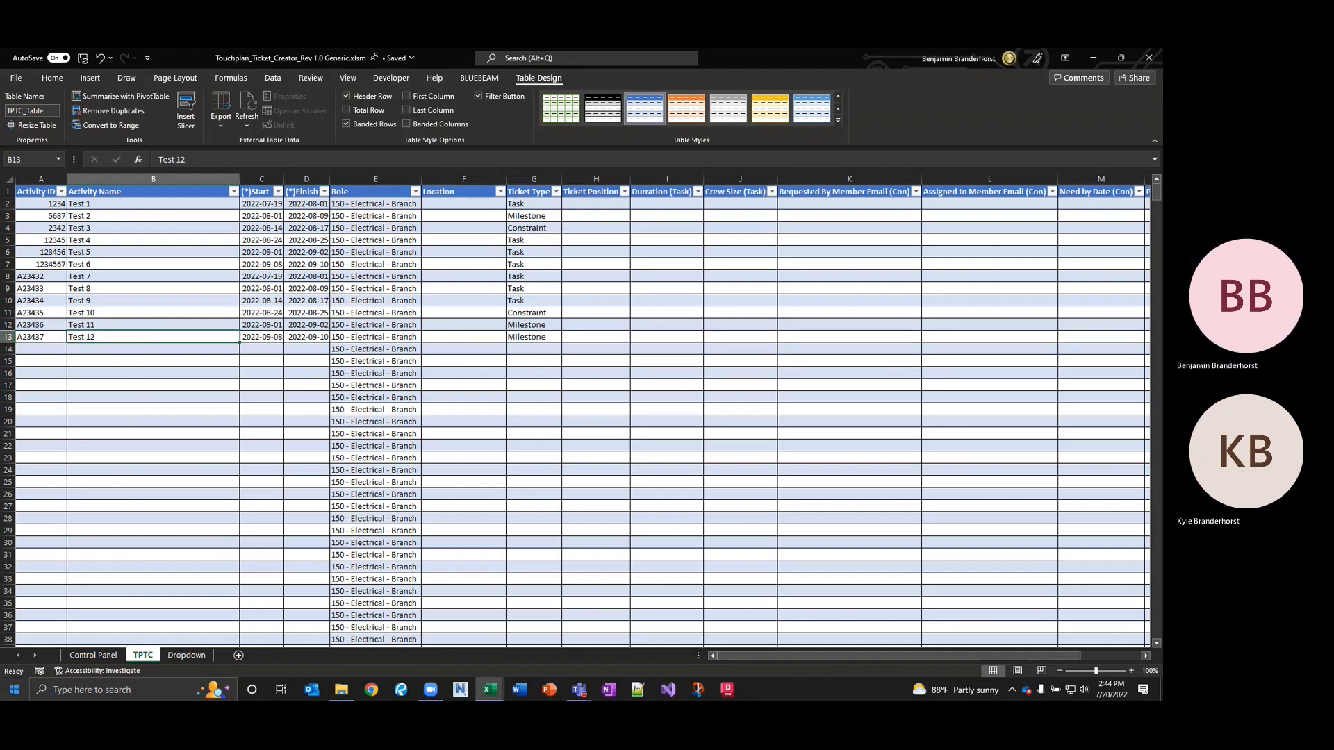
From the Control Panel, run Show Required Fields for Tickets to colour-code the TPTC table.
{"action": "left_click", "coordinate": [98, 656]}
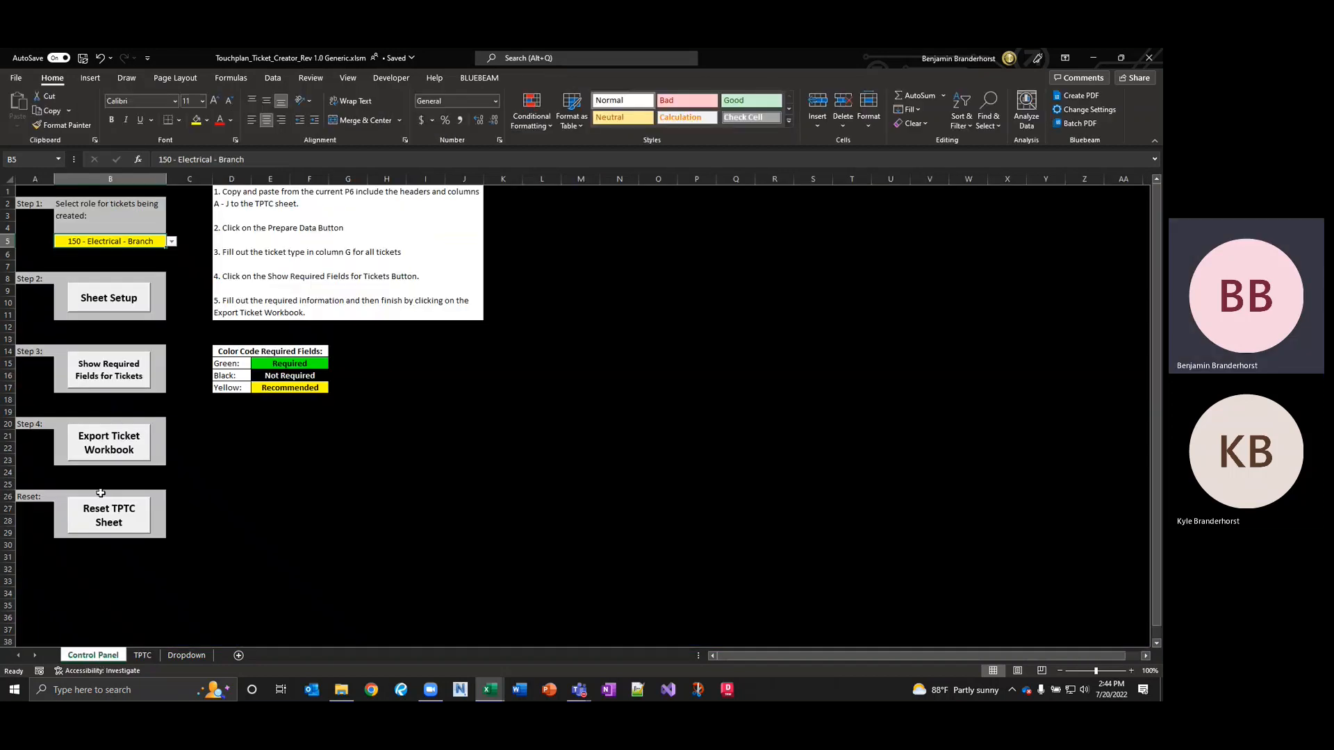
{"action": "left_click", "coordinate": [113, 374]}
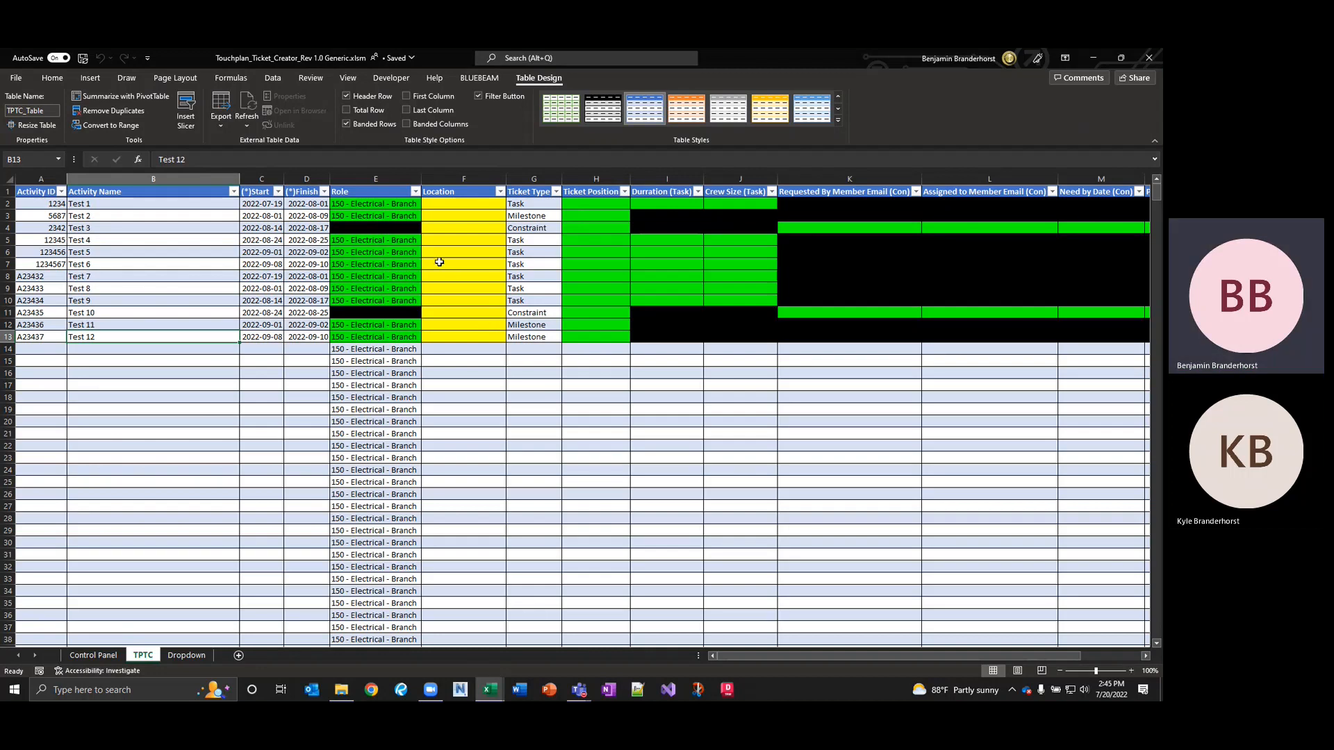
Set Tests 1–5 locations to UPW, HUPW, LUPW Vendor Fab, PW1 and LUPW Vendor Fab.
{"action": "left_click", "coordinate": [490, 204]}
{"action": "left_click", "coordinate": [512, 205]}
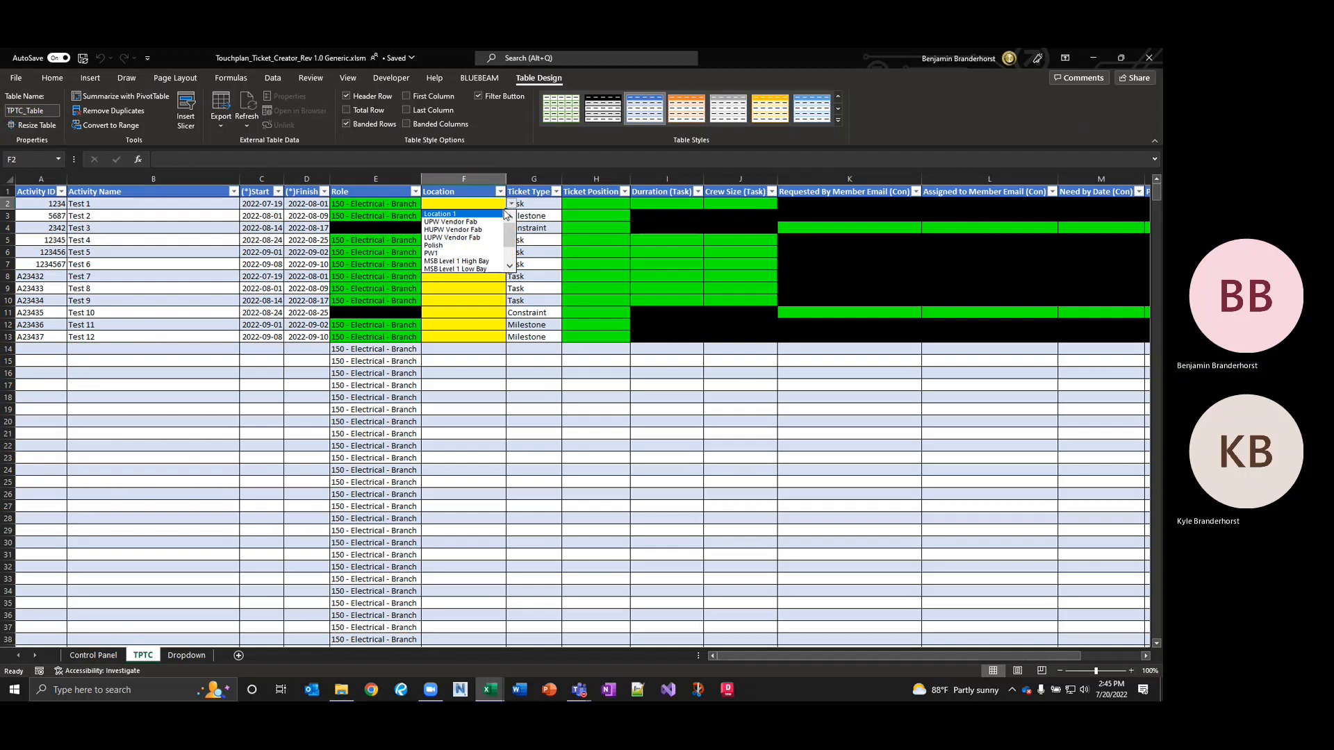
{"action": "left_click", "coordinate": [470, 223]}
{"action": "left_click", "coordinate": [487, 221]}
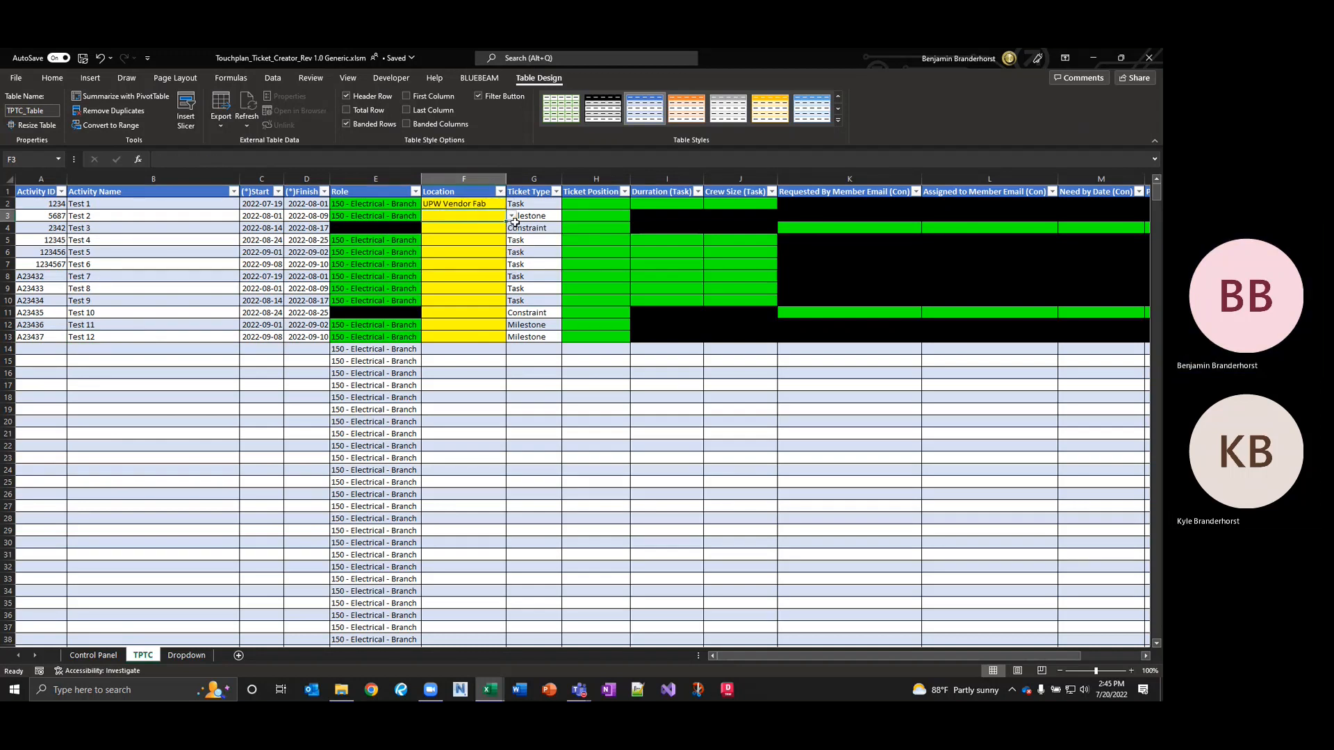
{"action": "left_click", "coordinate": [512, 216]}
{"action": "left_click", "coordinate": [478, 231]}
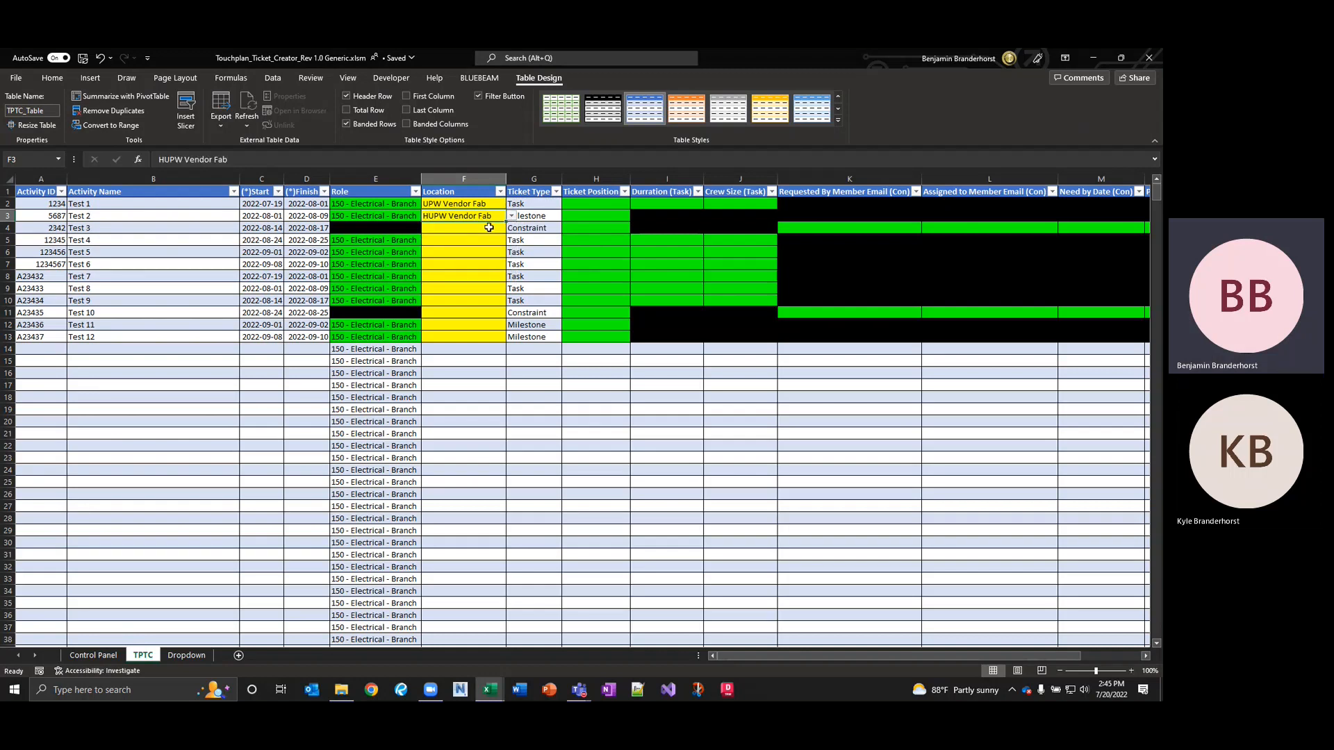
{"action": "left_click", "coordinate": [490, 227]}
{"action": "left_click", "coordinate": [512, 228]}
{"action": "left_click", "coordinate": [460, 262]}
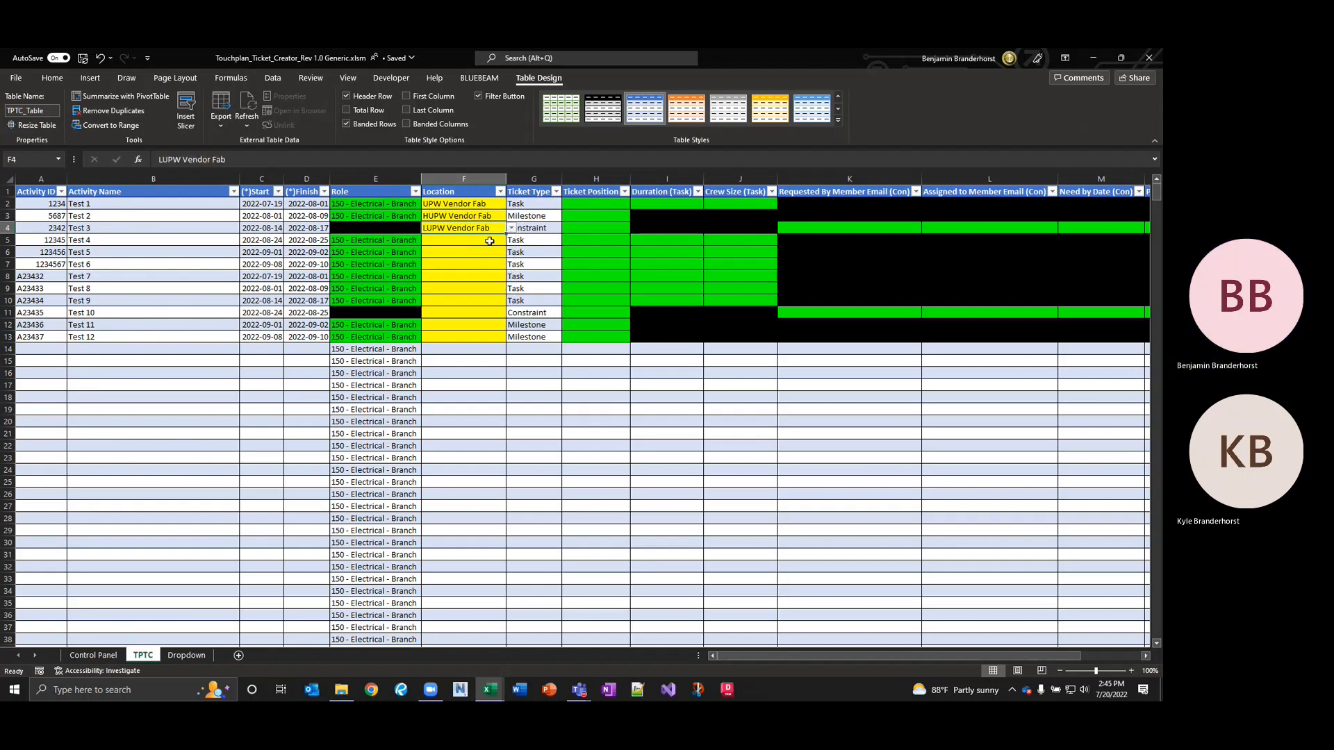
{"action": "left_click", "coordinate": [464, 240]}
{"action": "left_click", "coordinate": [512, 240]}
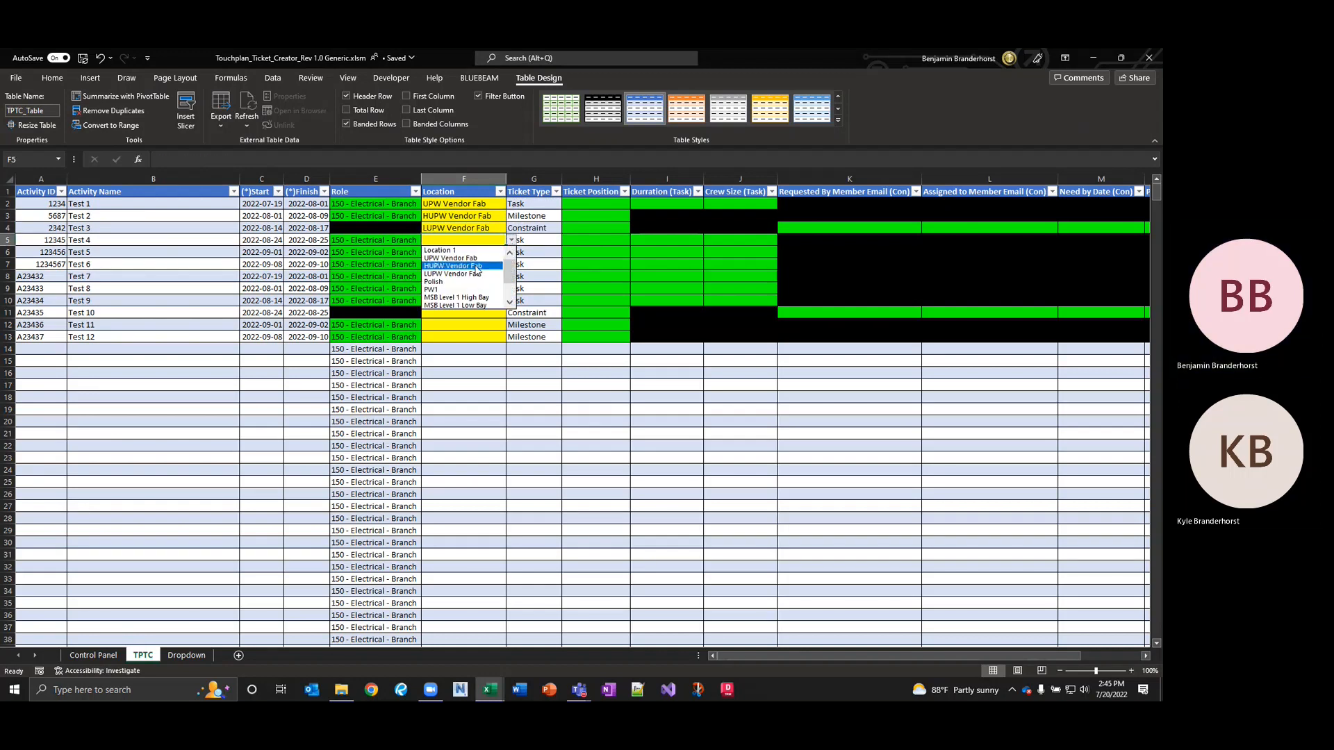
{"action": "left_click", "coordinate": [445, 289]}
{"action": "left_click", "coordinate": [458, 252]}
{"action": "left_click", "coordinate": [511, 253]}
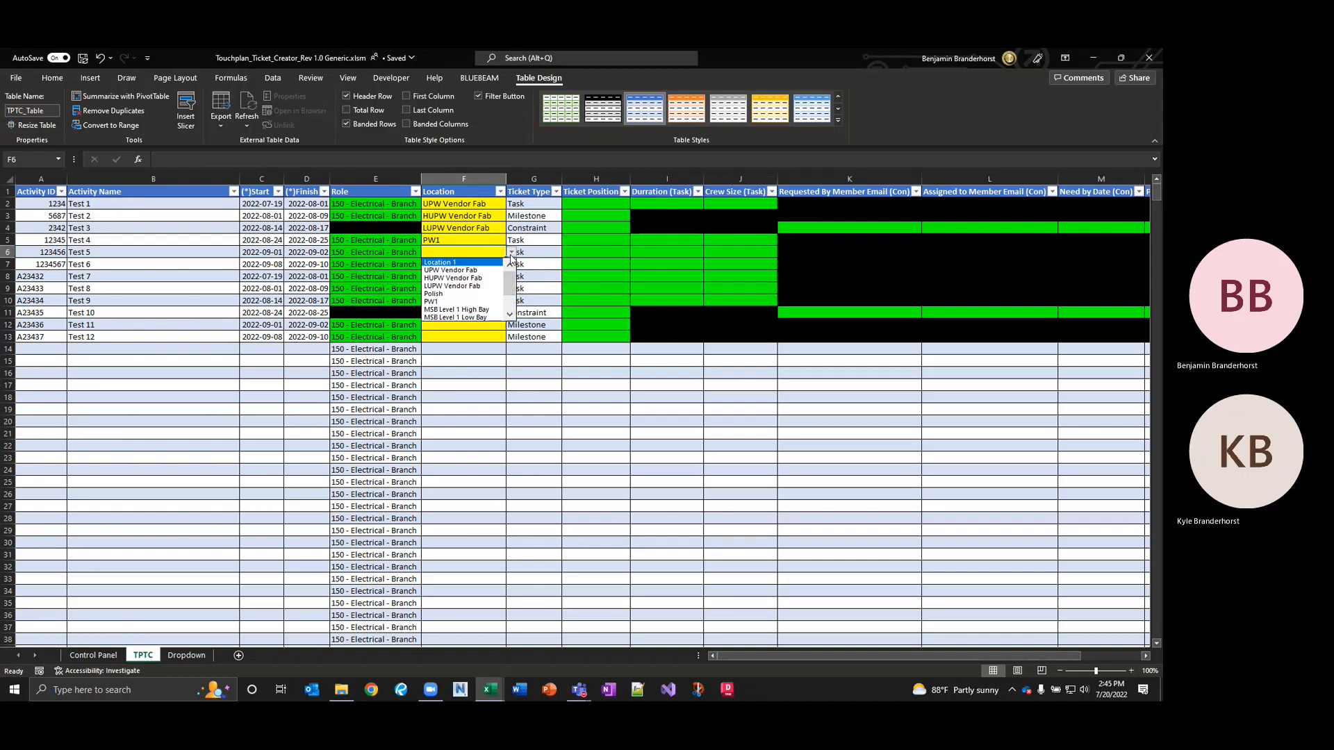
{"action": "left_click", "coordinate": [452, 286]}
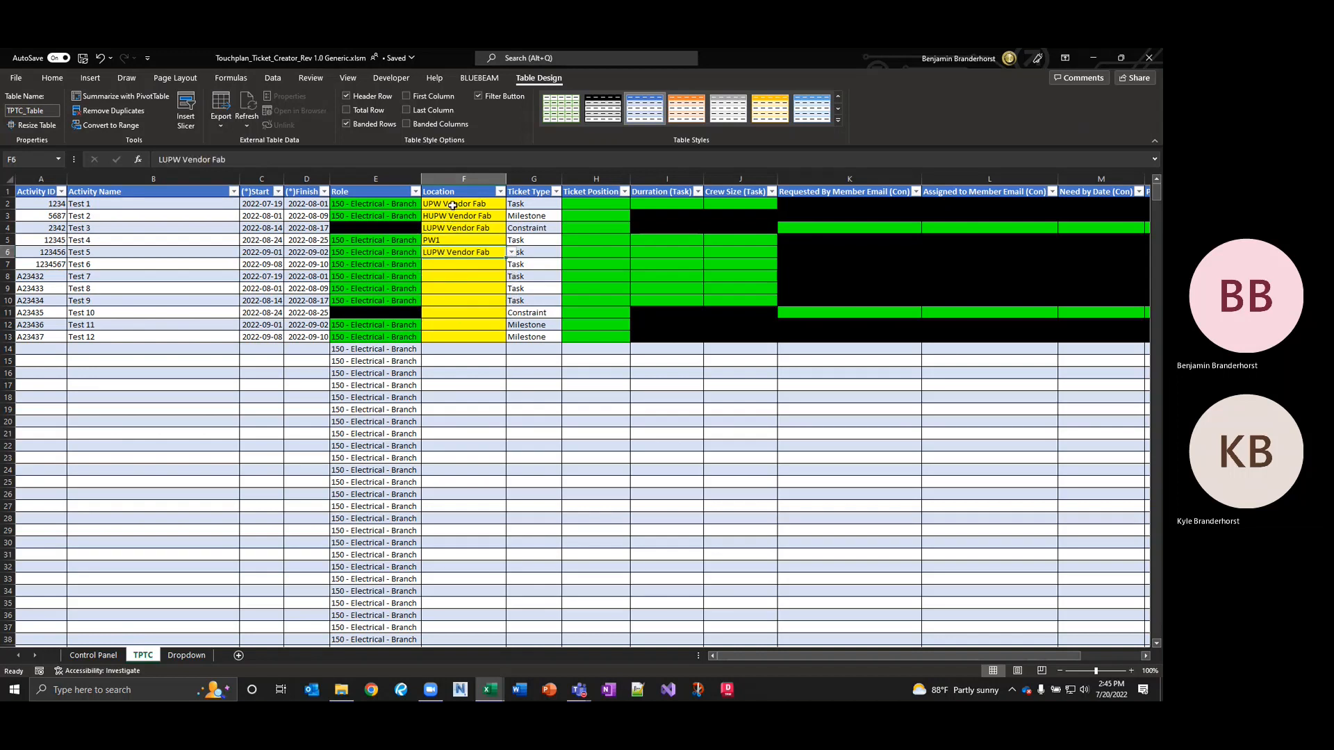
Repeat the F2:F6 locations down to F13 and change Test 9's PW2 to PW1.
{"action": "left_click_drag", "start_coordinate": [450, 206], "coordinate": [494, 340]}
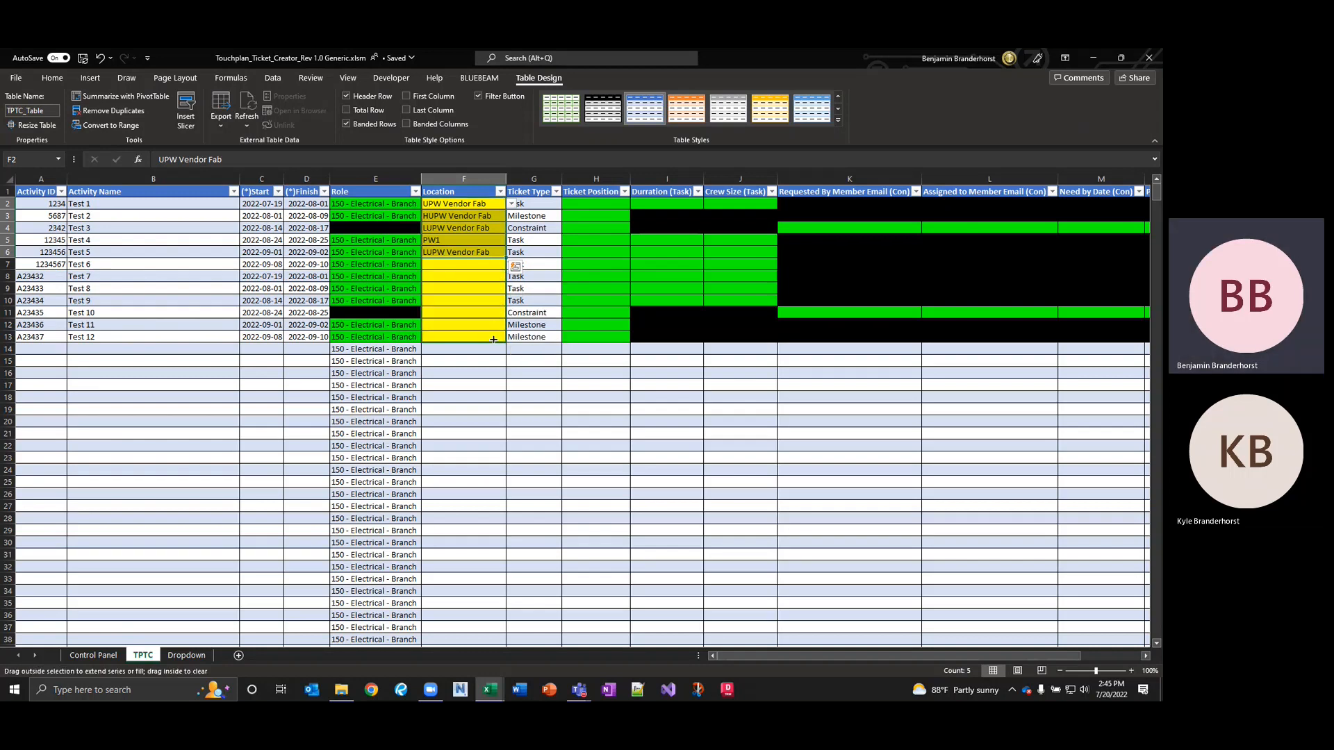
{"action": "left_click", "coordinate": [444, 300]}
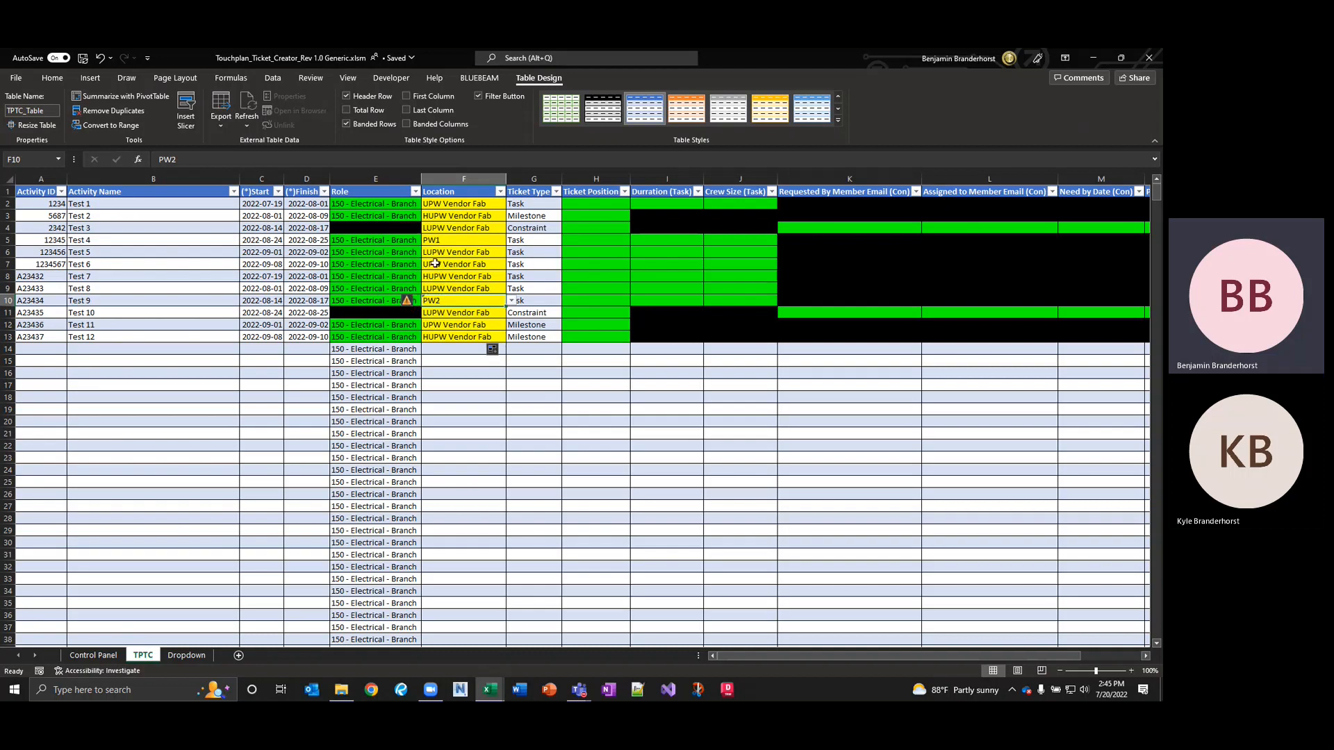
{"action": "double_click", "coordinate": [455, 300]}
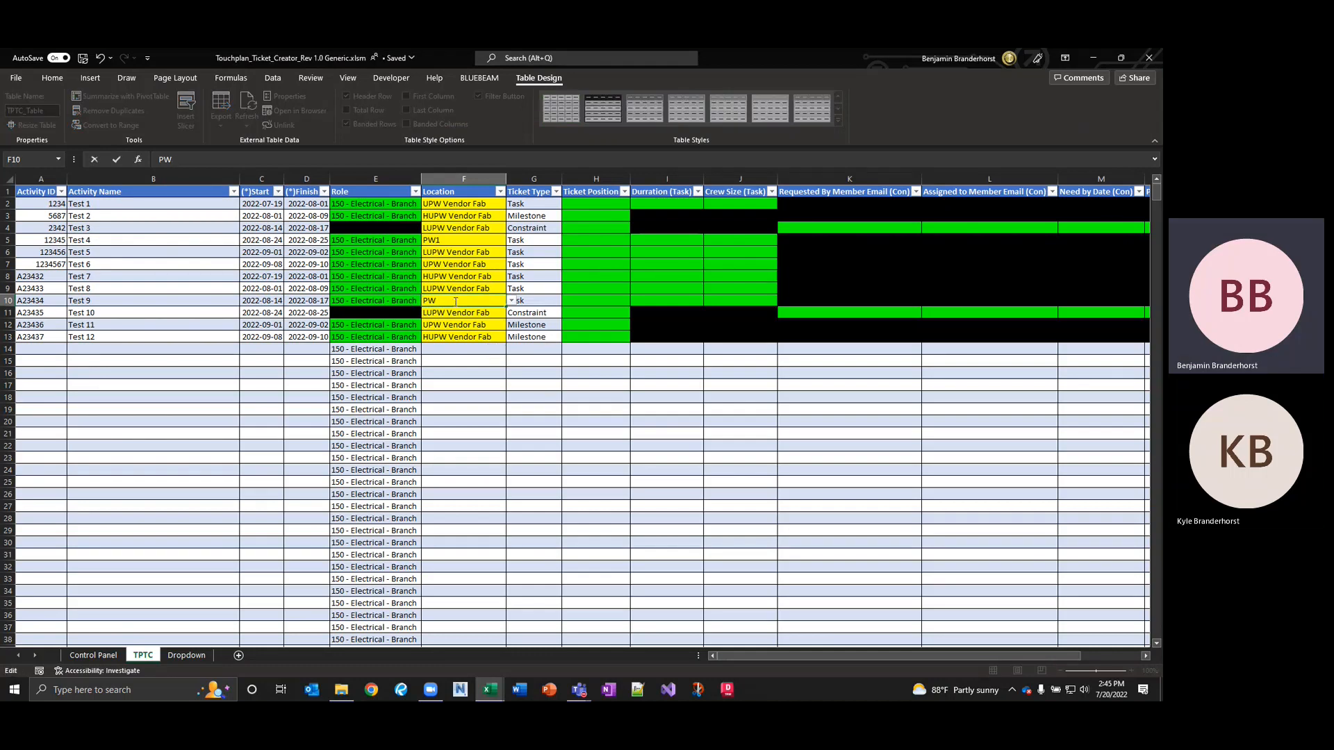
{"action": "left_click", "coordinate": [436, 287]}
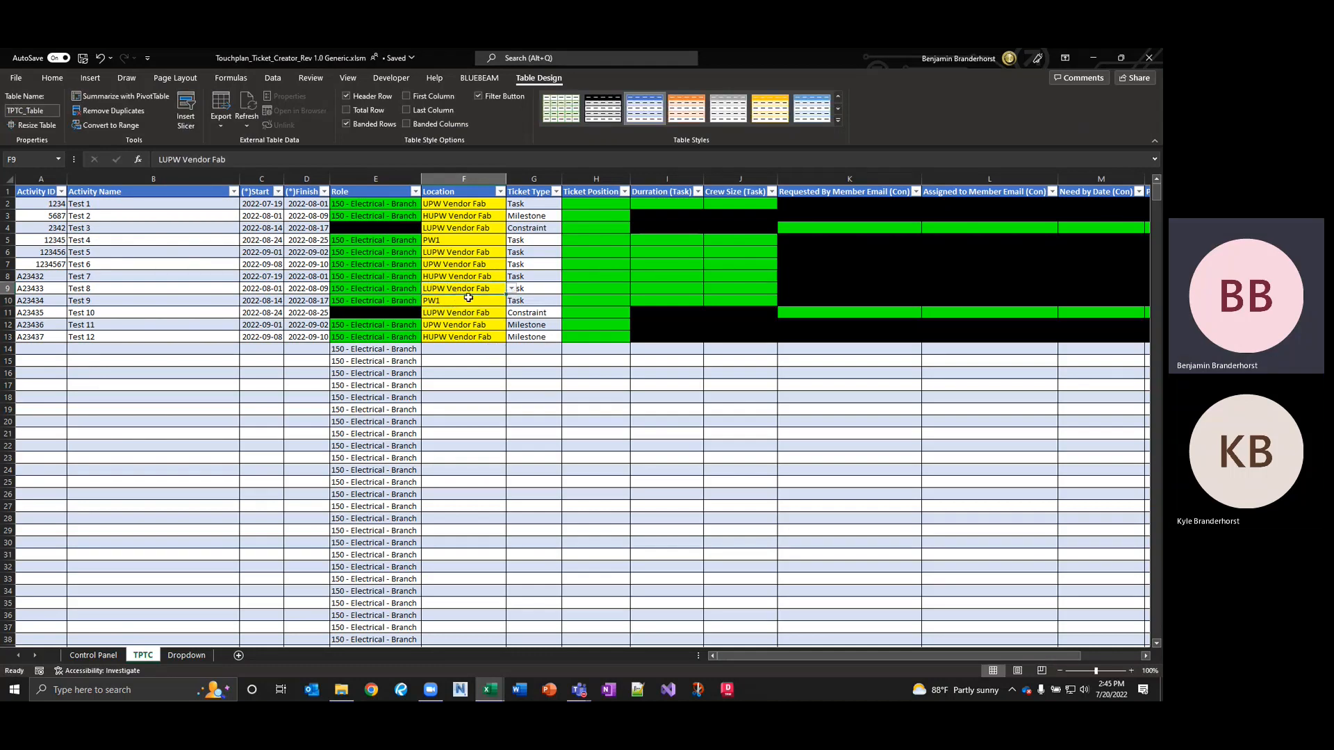
{"action": "left_click", "coordinate": [595, 204]}
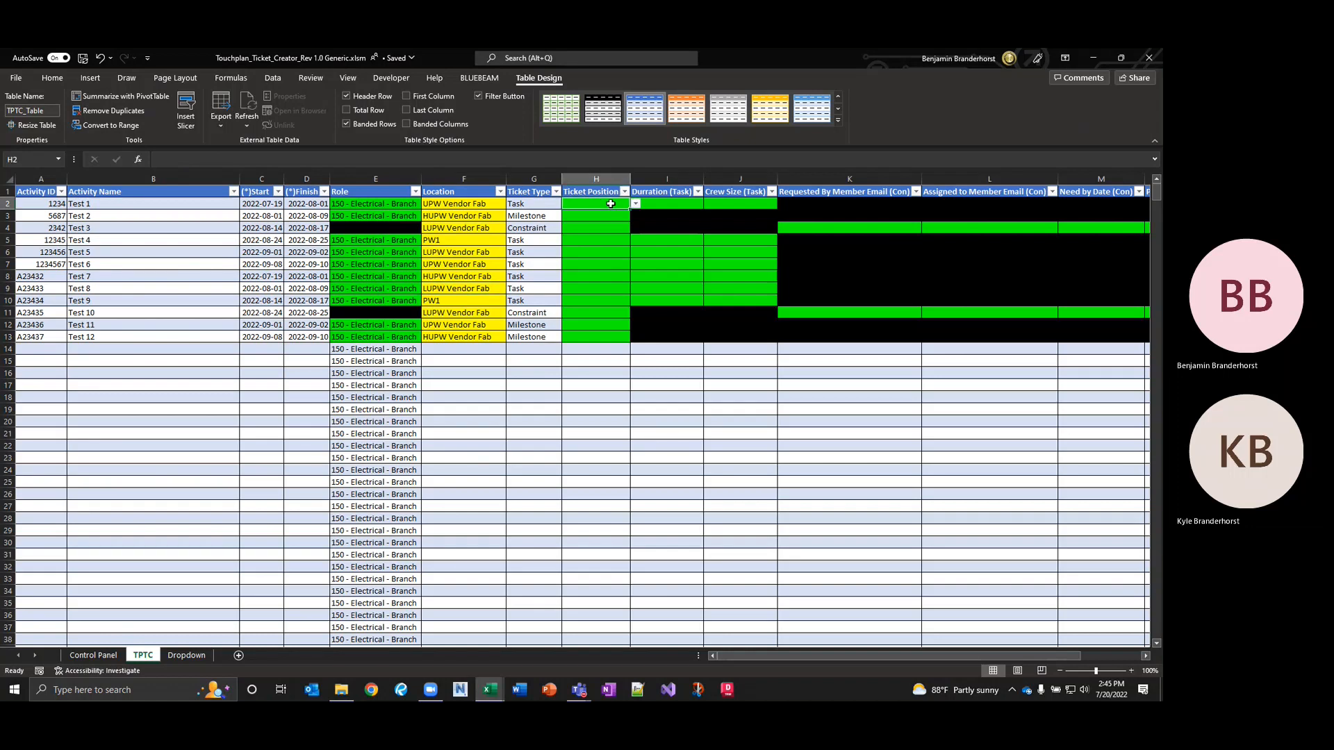
Set Ticket Position to active for Tests 1–5 and pull for Tests 6–8.
{"action": "left_click", "coordinate": [635, 204]}
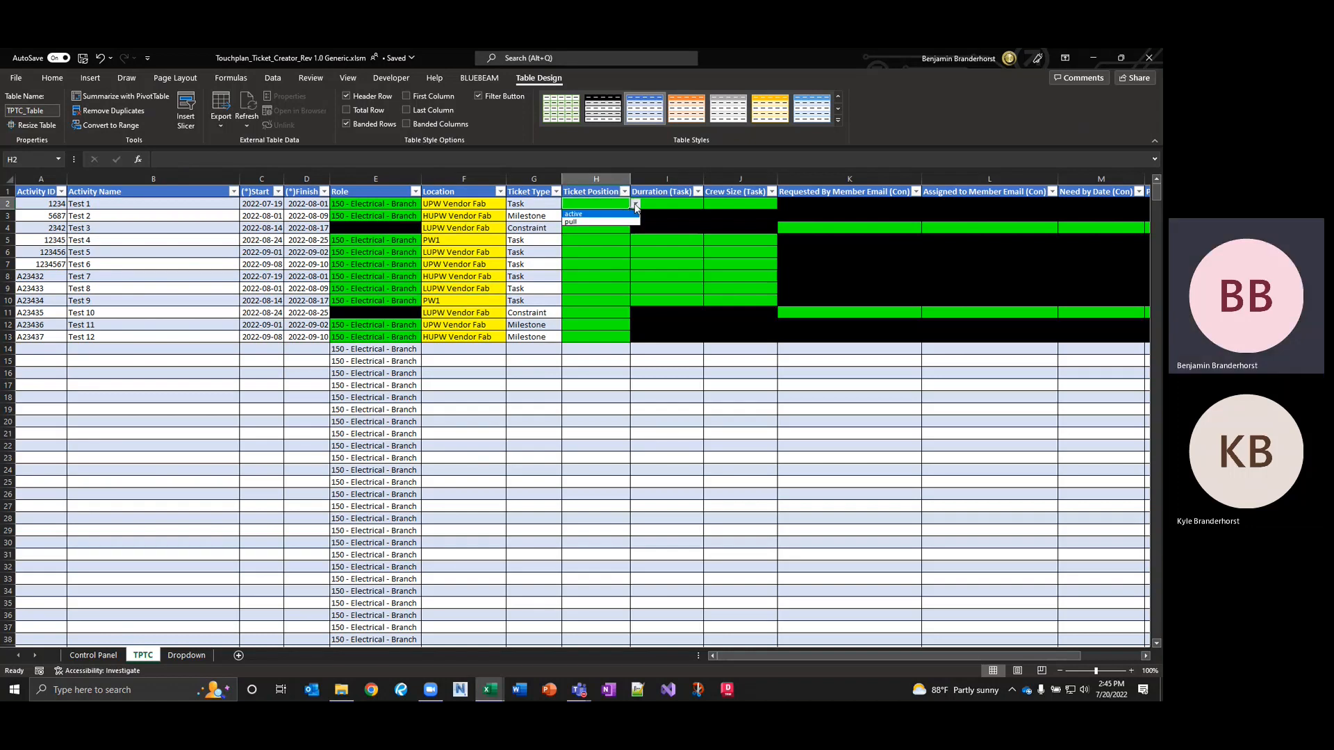
{"action": "left_click", "coordinate": [583, 215]}
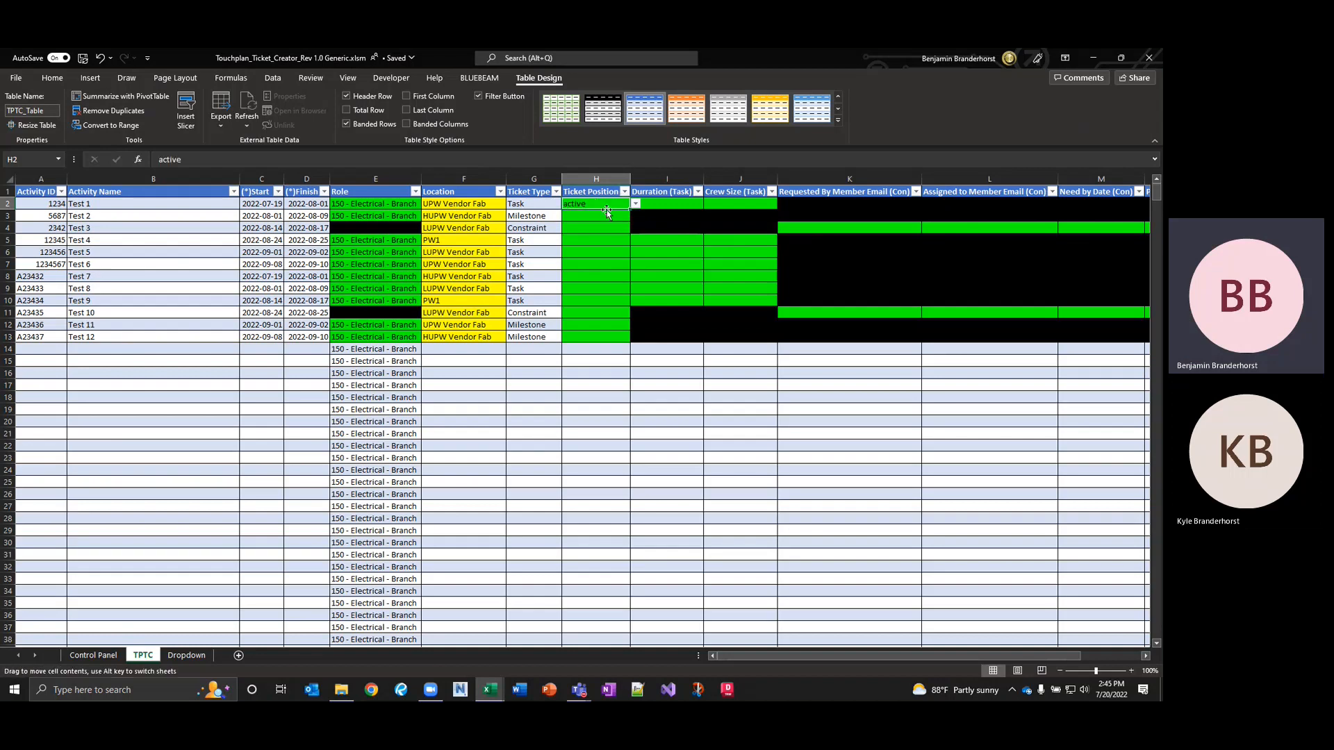
{"action": "left_click_drag", "start_coordinate": [631, 210], "coordinate": [629, 254]}
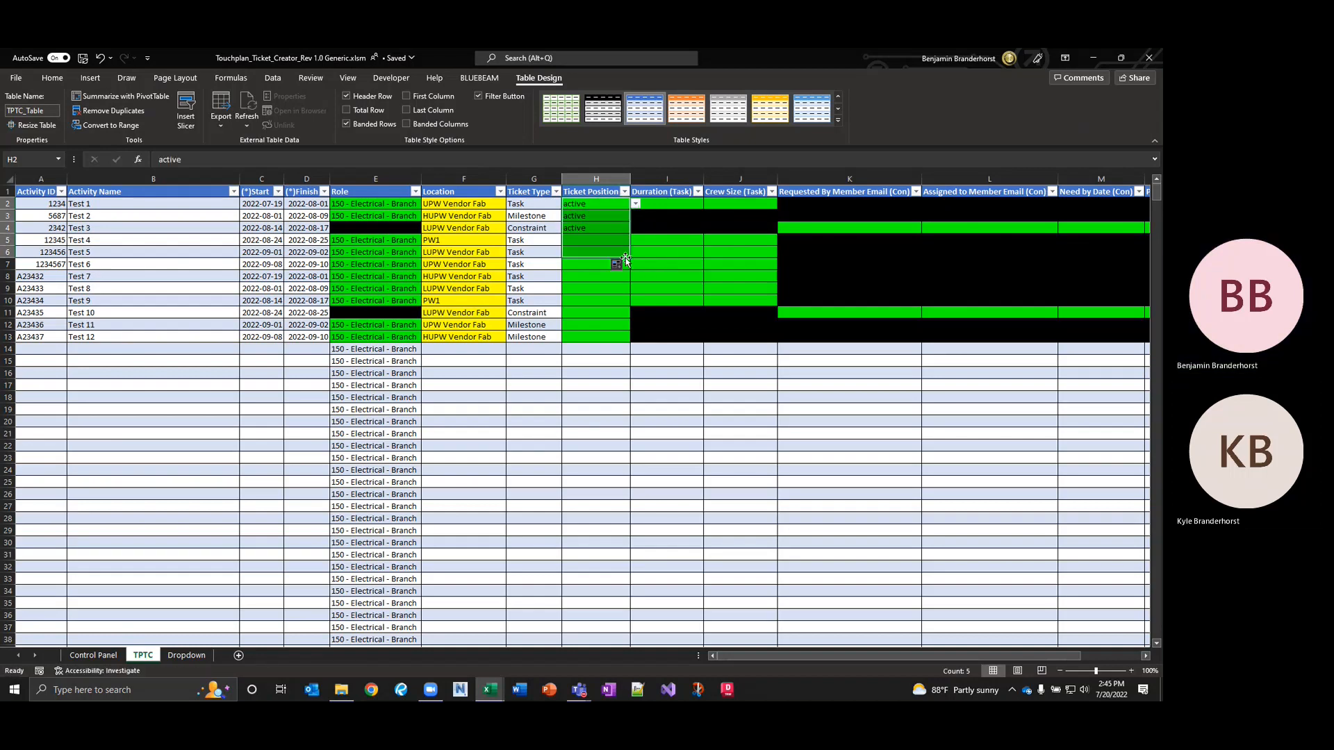
{"action": "left_click", "coordinate": [604, 264]}
{"action": "left_click", "coordinate": [636, 264]}
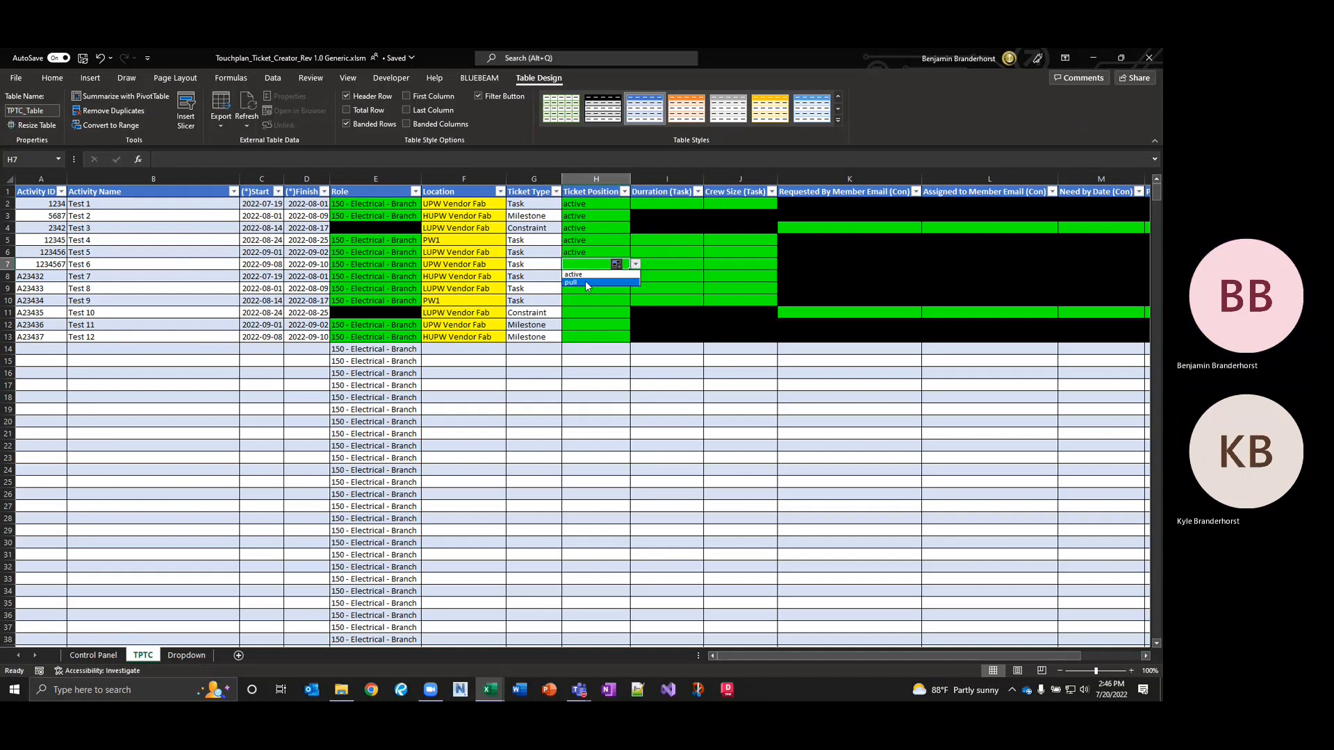
{"action": "left_click", "coordinate": [587, 285]}
{"action": "left_click_drag", "start_coordinate": [628, 270], "coordinate": [627, 290]}
Set Tests 9–11 Ticket Position to active and Test 12 to pull.
{"action": "left_click", "coordinate": [594, 303]}
{"action": "left_click", "coordinate": [635, 302]}
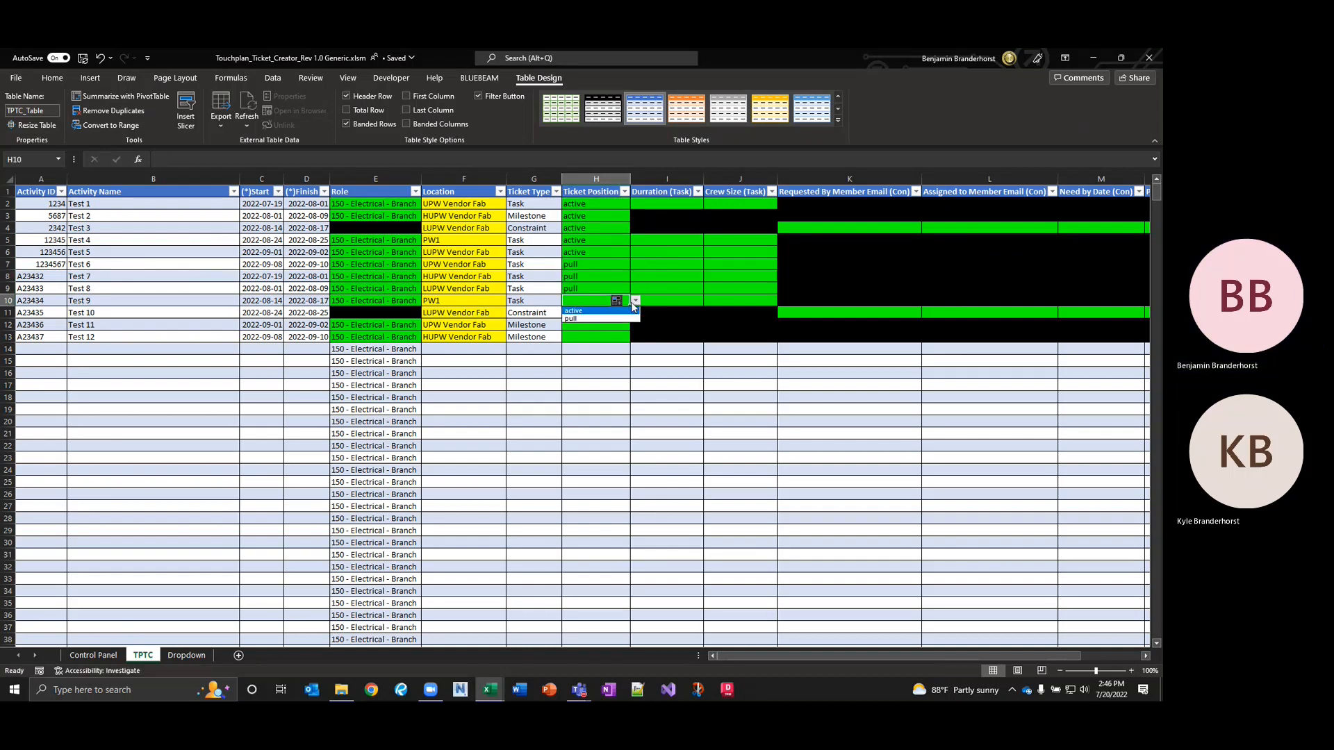
{"action": "left_click", "coordinate": [599, 312]}
{"action": "left_click", "coordinate": [596, 316]}
{"action": "left_click", "coordinate": [636, 313]}
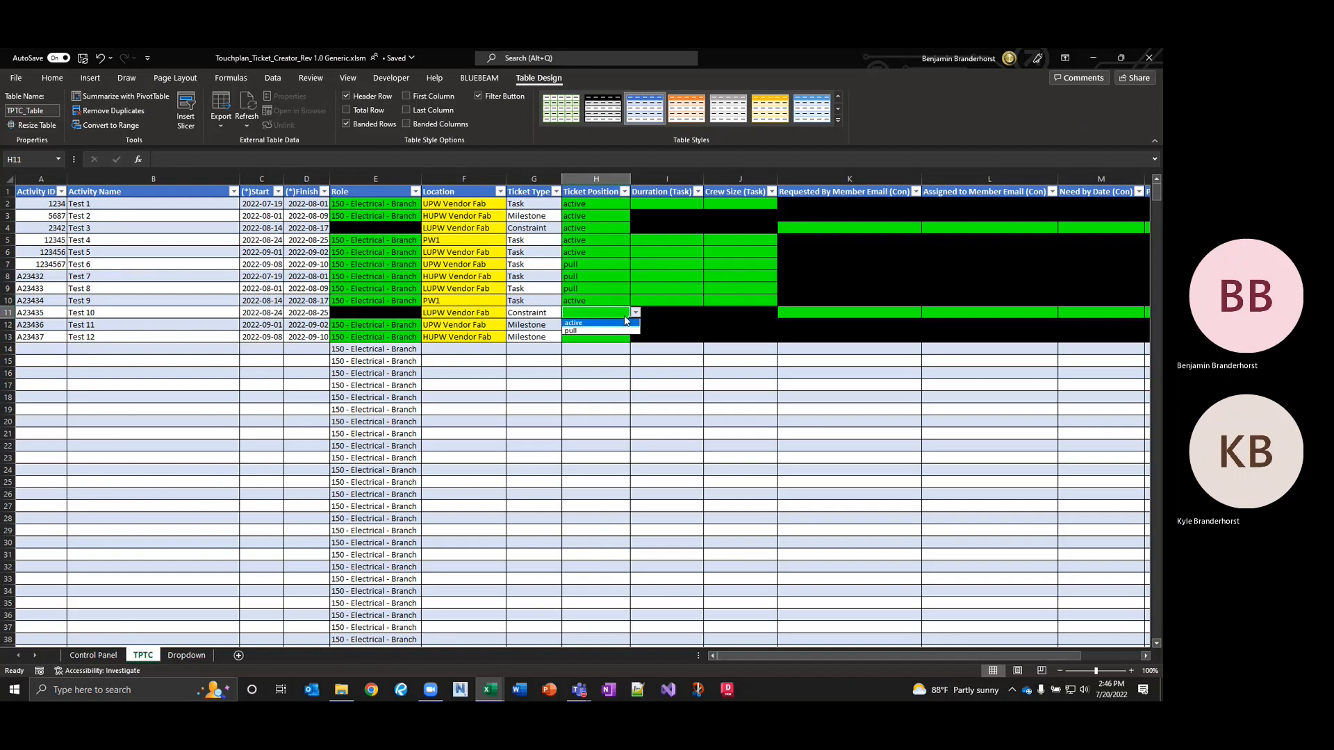
{"action": "left_click", "coordinate": [608, 321]}
{"action": "left_click", "coordinate": [603, 325]}
{"action": "left_click", "coordinate": [635, 324]}
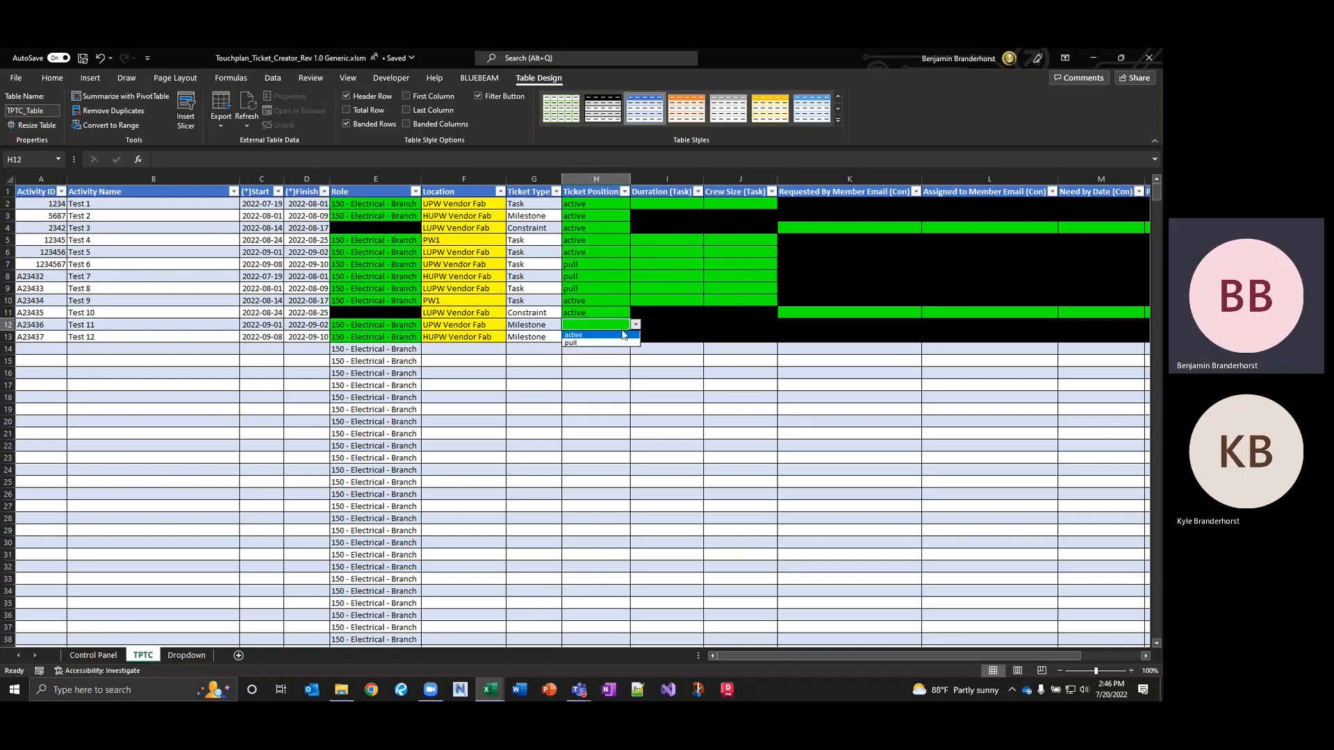
{"action": "left_click", "coordinate": [589, 335]}
{"action": "left_click", "coordinate": [590, 336]}
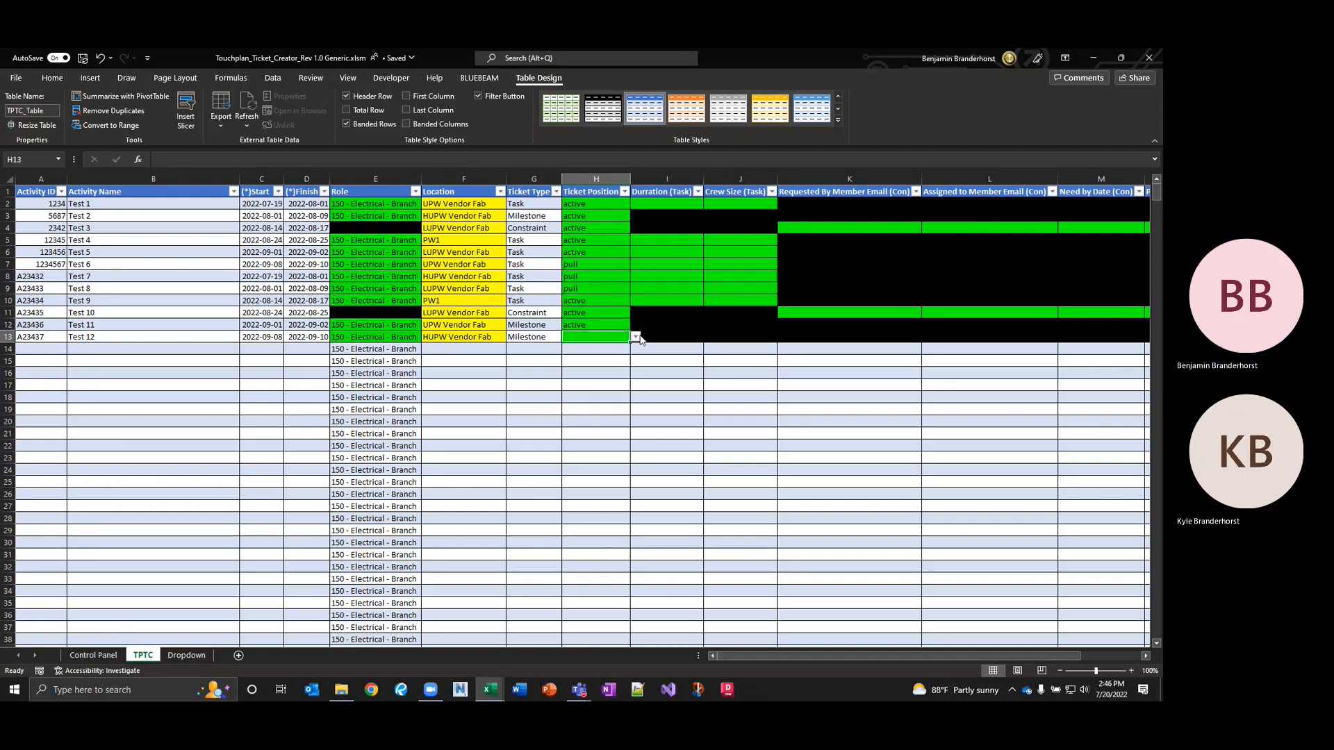
{"action": "left_click", "coordinate": [636, 336]}
{"action": "left_click", "coordinate": [578, 356]}
{"action": "left_click", "coordinate": [671, 202]}
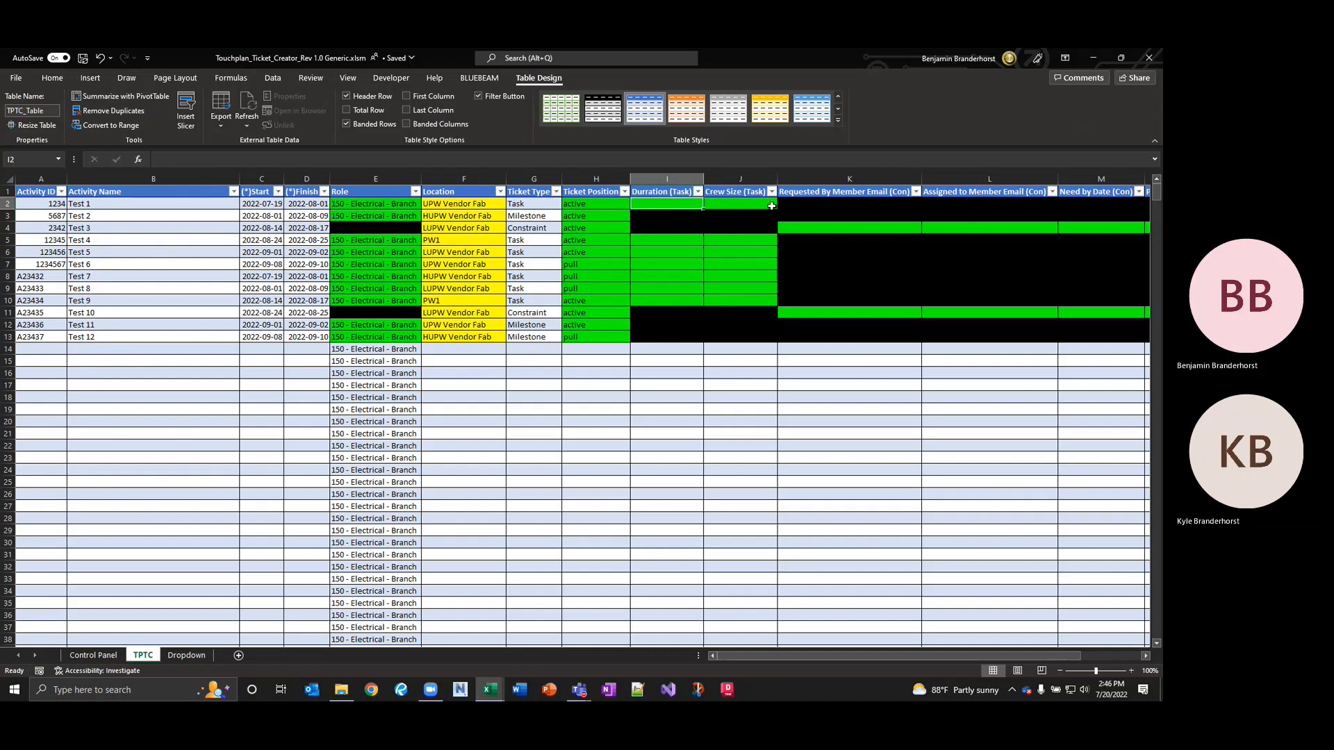
Enter Durations of 5 days for Test 1 and 1, 2, 3, 4, 5, 7 for Tests 4–9.
{"action": "type", "text": "5"}
{"action": "key", "text": "Return"}
{"action": "key", "text": "Return"}
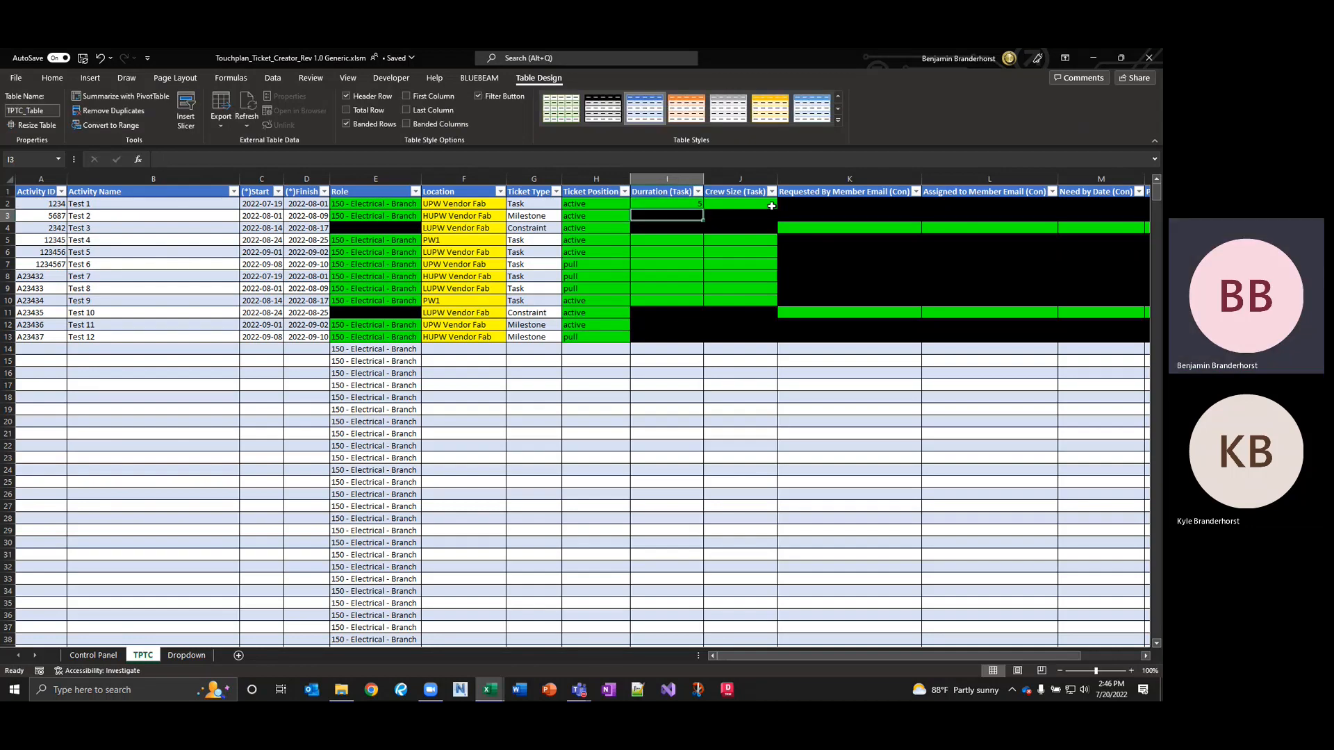
{"action": "key", "text": "Return"}
{"action": "key", "text": "Return"}
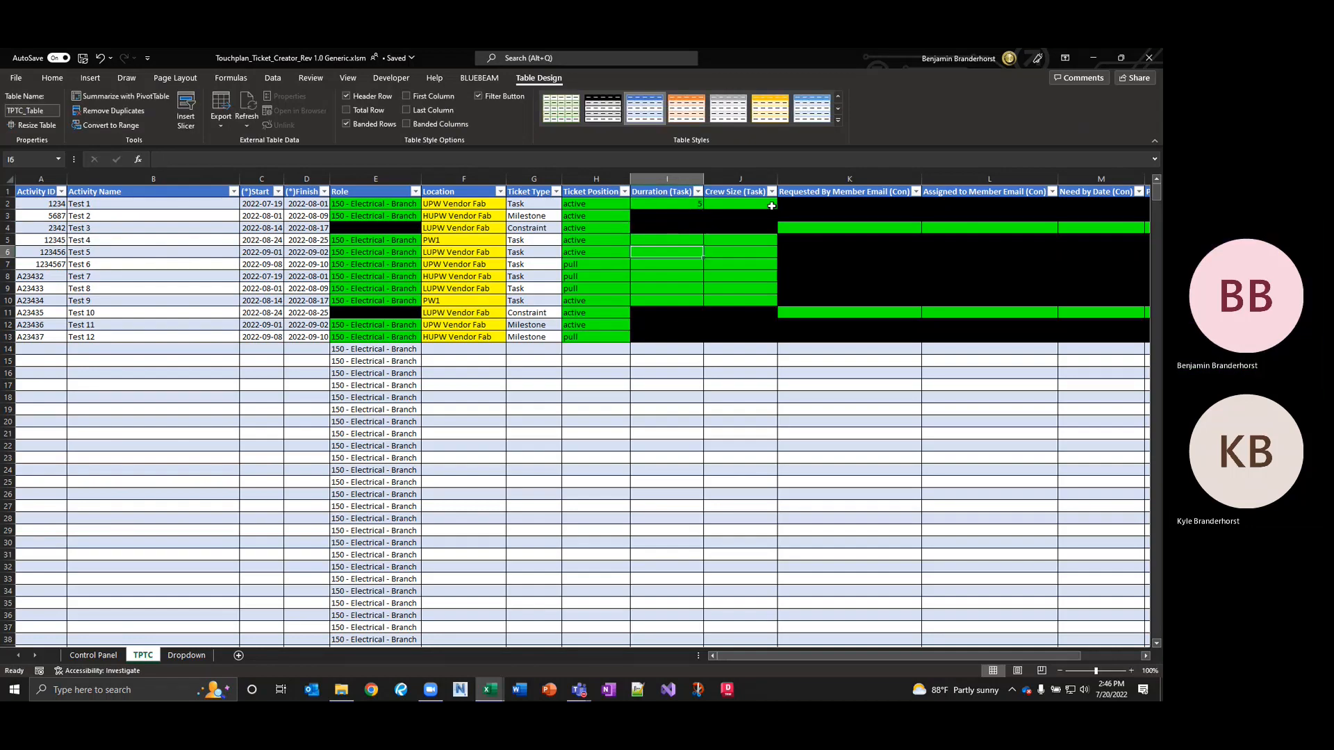
{"action": "key", "text": "Up"}
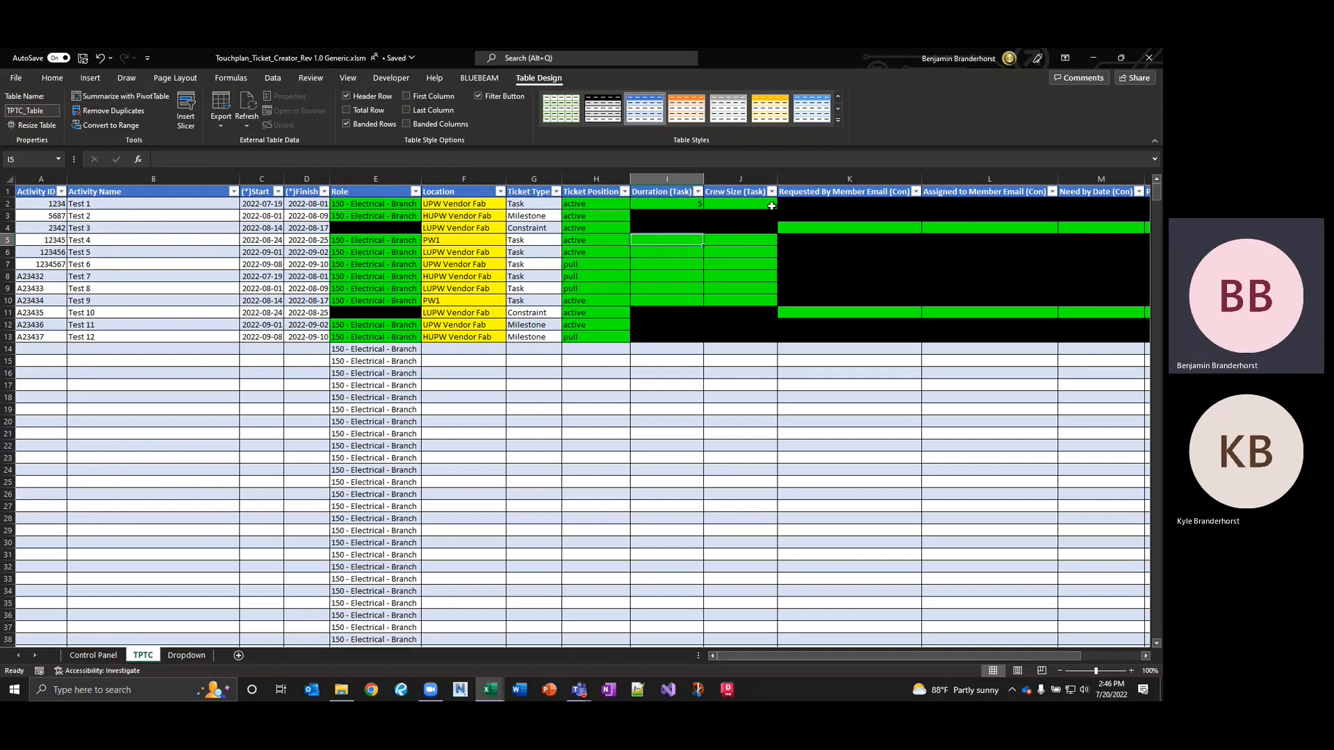
{"action": "type", "text": "1"}
{"action": "key", "text": "Return"}
{"action": "type", "text": "2"}
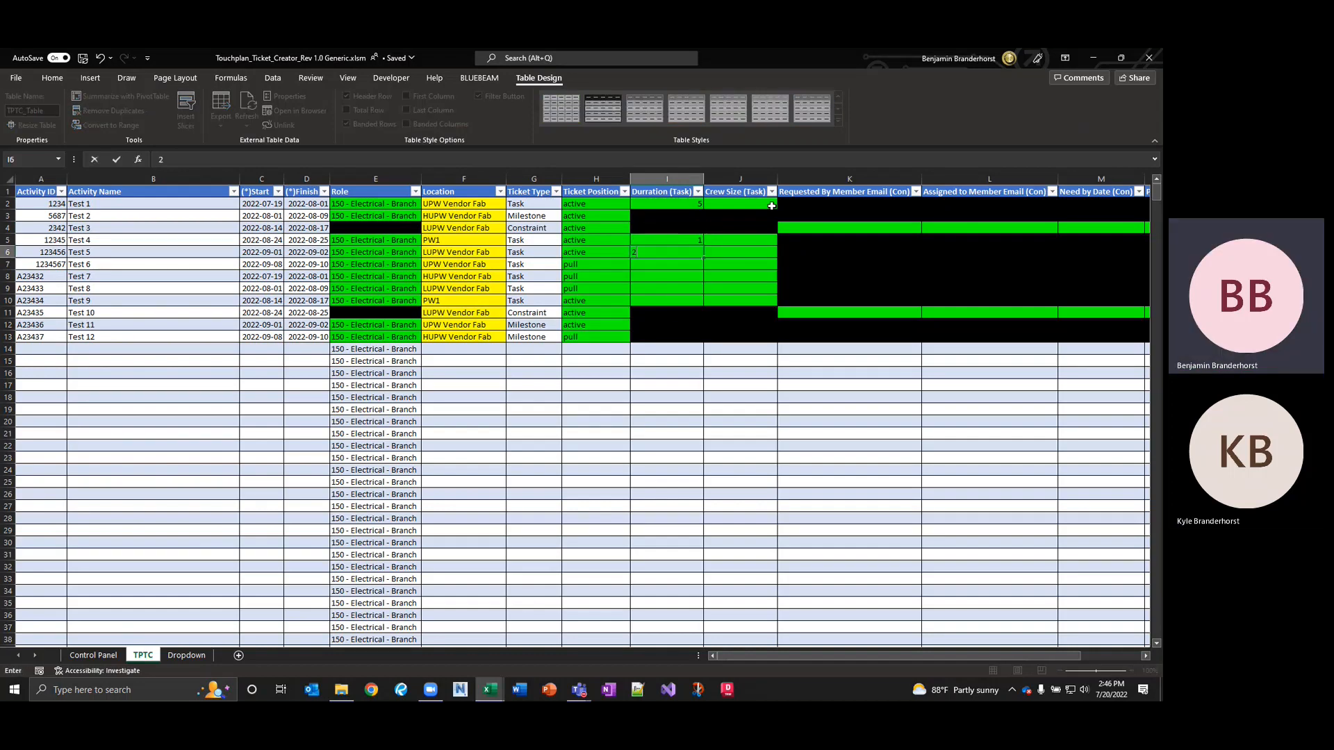
{"action": "key", "text": "Return"}
{"action": "type", "text": "3"}
{"action": "key", "text": "Return"}
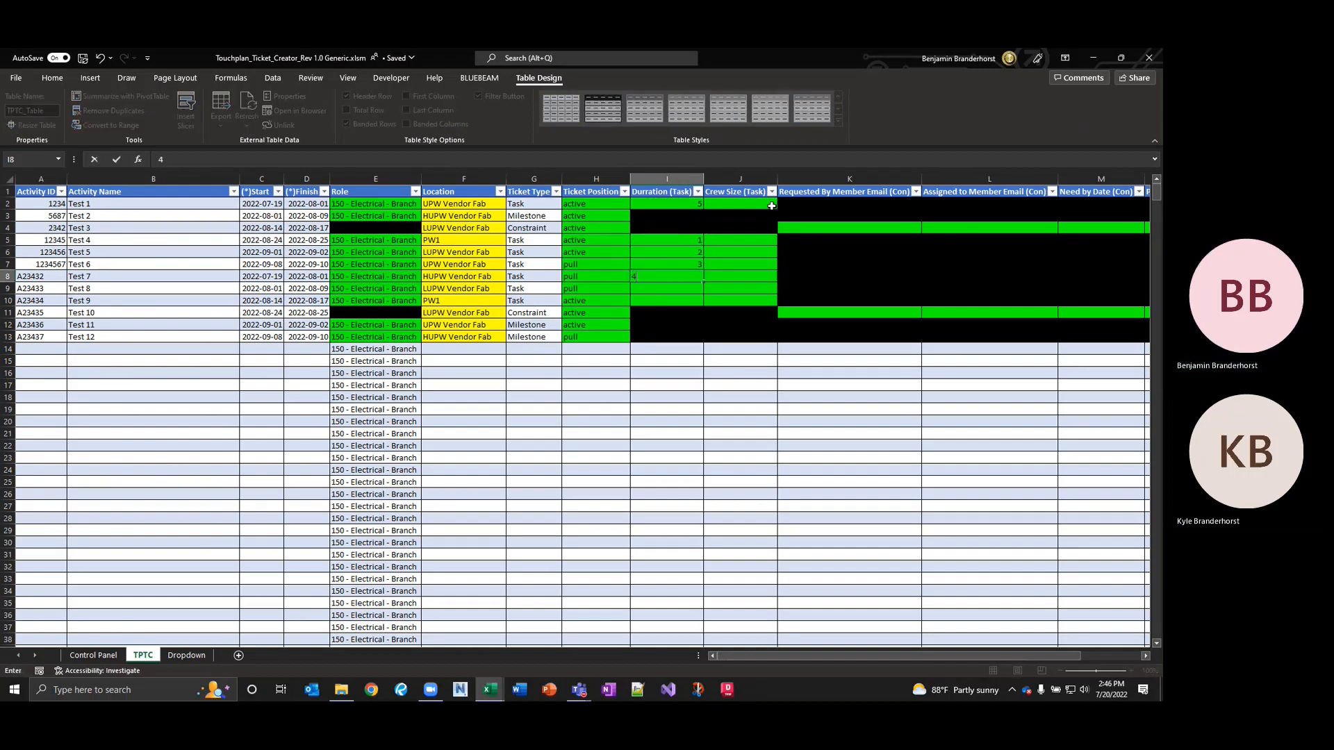
{"action": "type", "text": "4"}
{"action": "key", "text": "Return"}
{"action": "type", "text": "5"}
{"action": "key", "text": "Return"}
{"action": "type", "text": "7"}
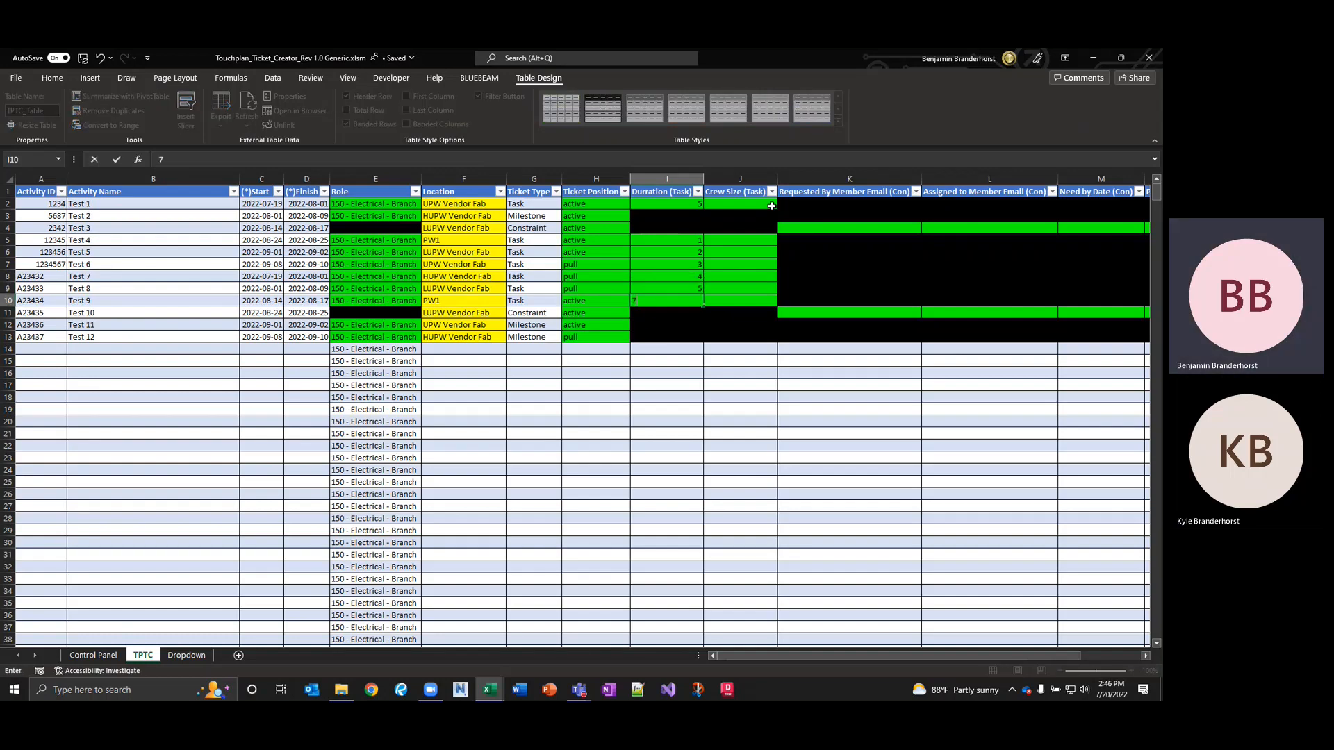
{"action": "key", "text": "Return"}
Enter a Crew Size (Task) of 0 for the task rows through Test 9.
{"action": "key", "text": "Right"}
{"action": "key", "text": "Up"}
{"action": "key", "text": "Up"}
{"action": "key", "text": "Up"}
{"action": "key", "text": "Up"}
{"action": "key", "text": "Up"}
{"action": "key", "text": "Up"}
{"action": "key", "text": "Up"}
{"action": "key", "text": "Up"}
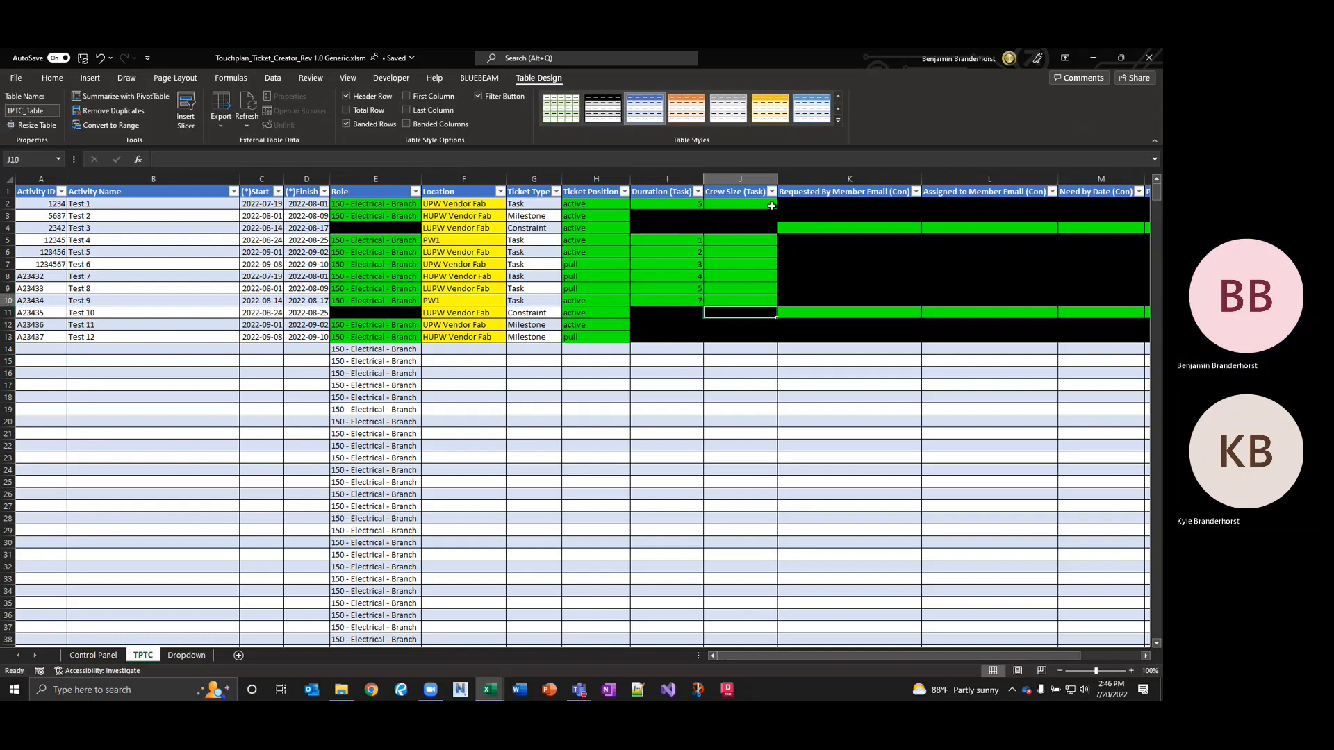
{"action": "key", "text": "Up"}
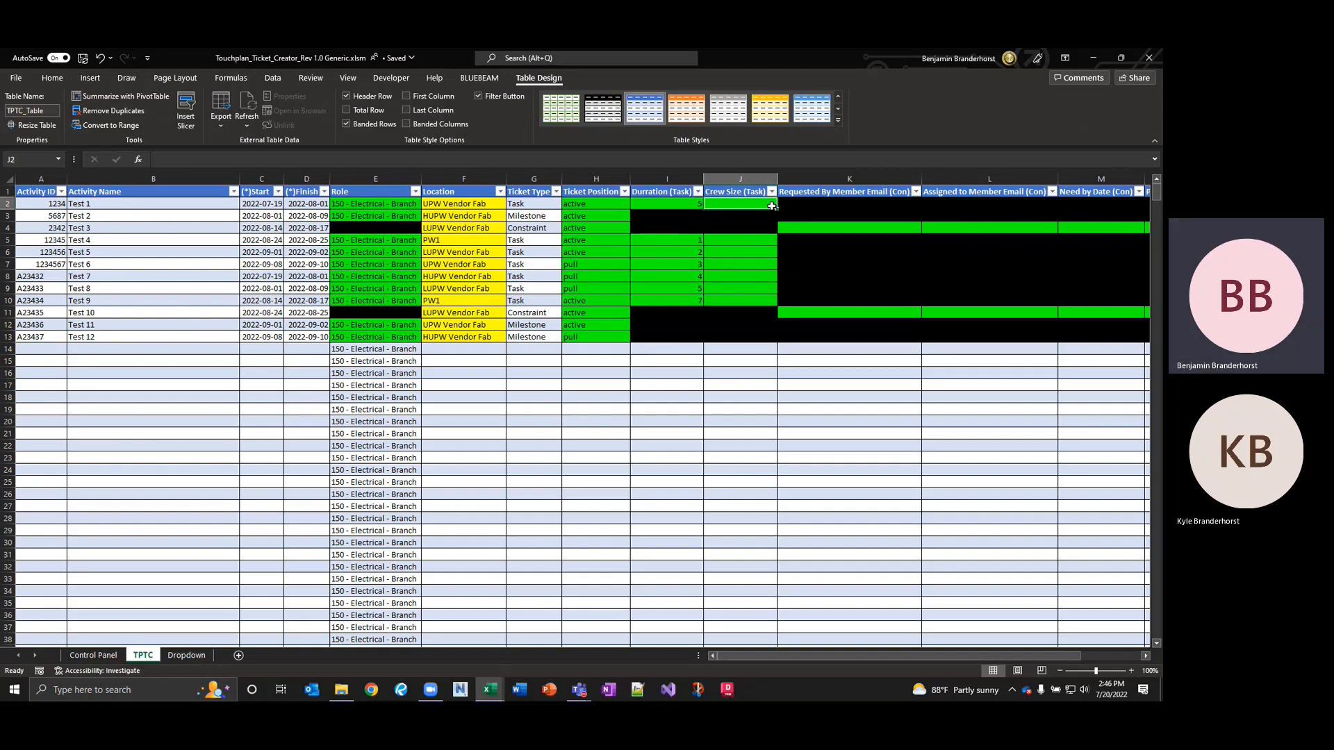
{"action": "key", "text": "Down"}
{"action": "key", "text": "Down"}
{"action": "key", "text": "Down"}
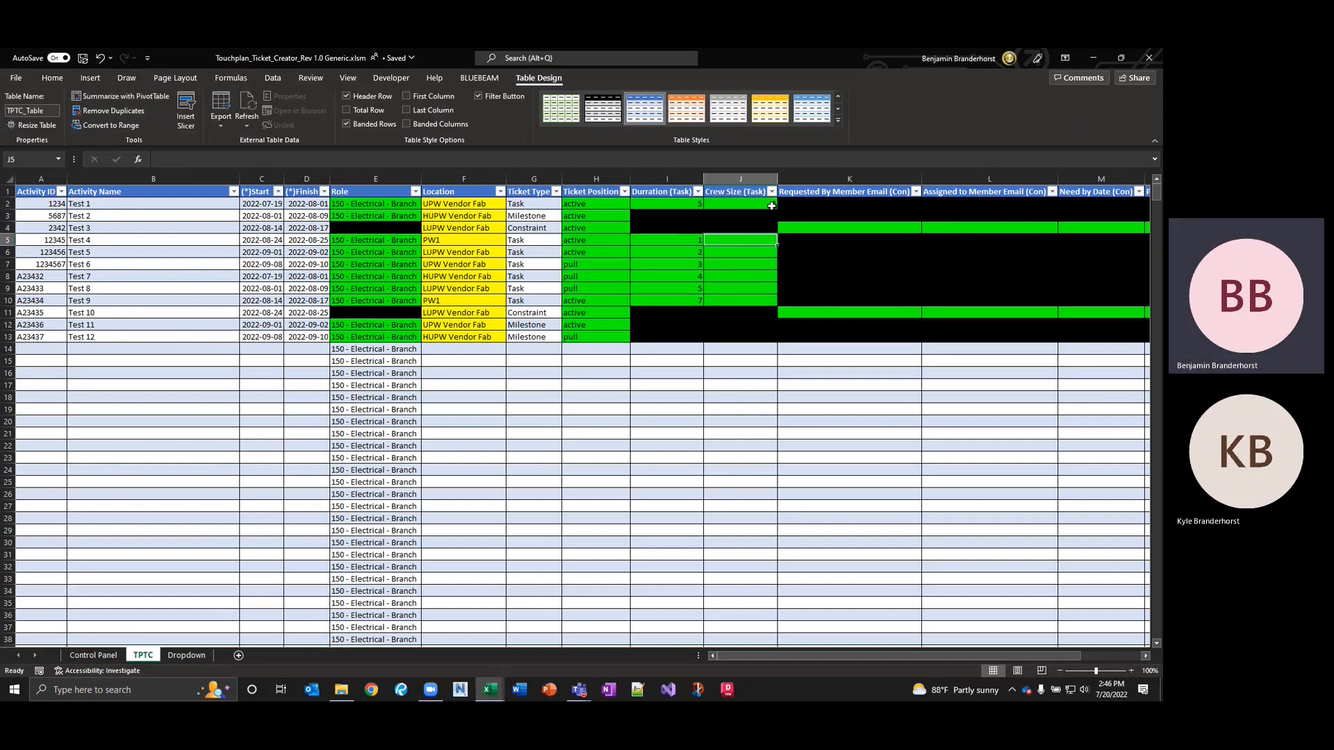
{"action": "type", "text": "0"}
{"action": "key", "text": "Return"}
{"action": "type", "text": "0"}
{"action": "key", "text": "Return"}
{"action": "type", "text": "0"}
{"action": "key", "text": "Return"}
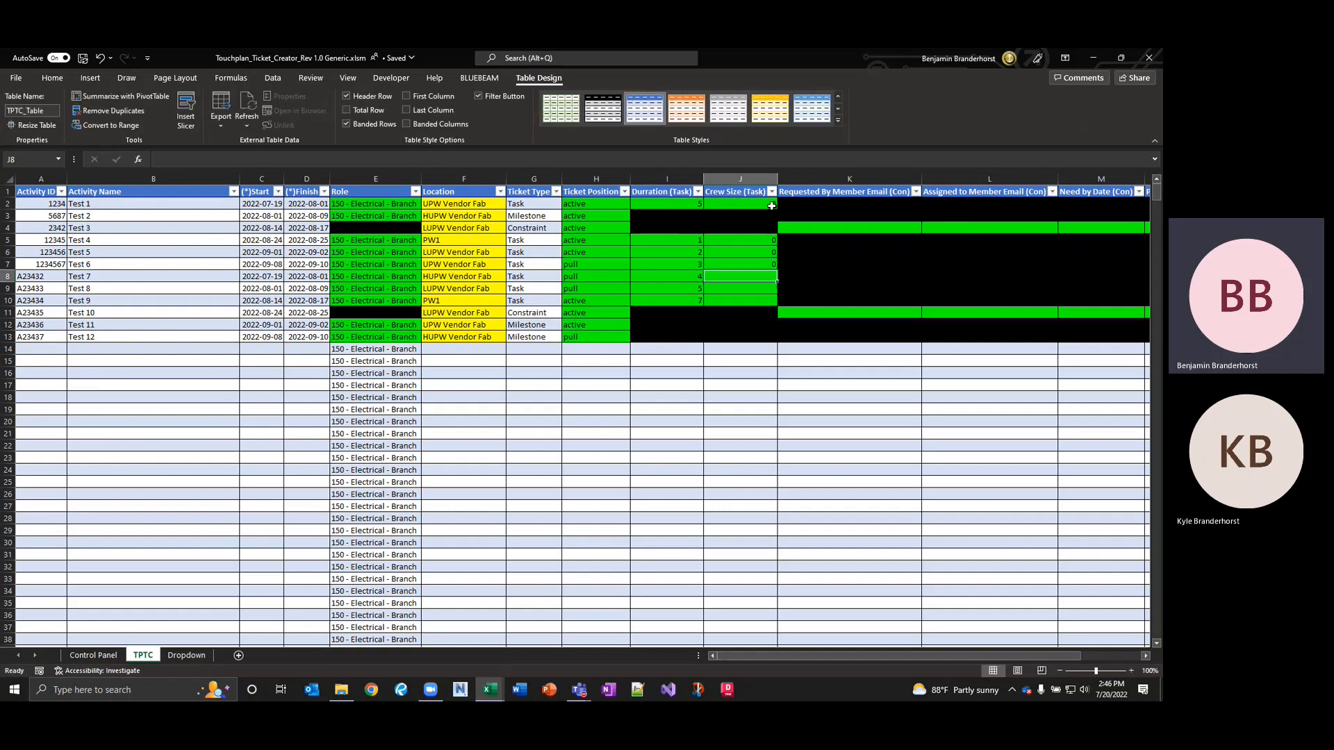
{"action": "type", "text": "0"}
{"action": "key", "text": "Return"}
{"action": "type", "text": "0"}
{"action": "key", "text": "Return"}
{"action": "type", "text": "0"}
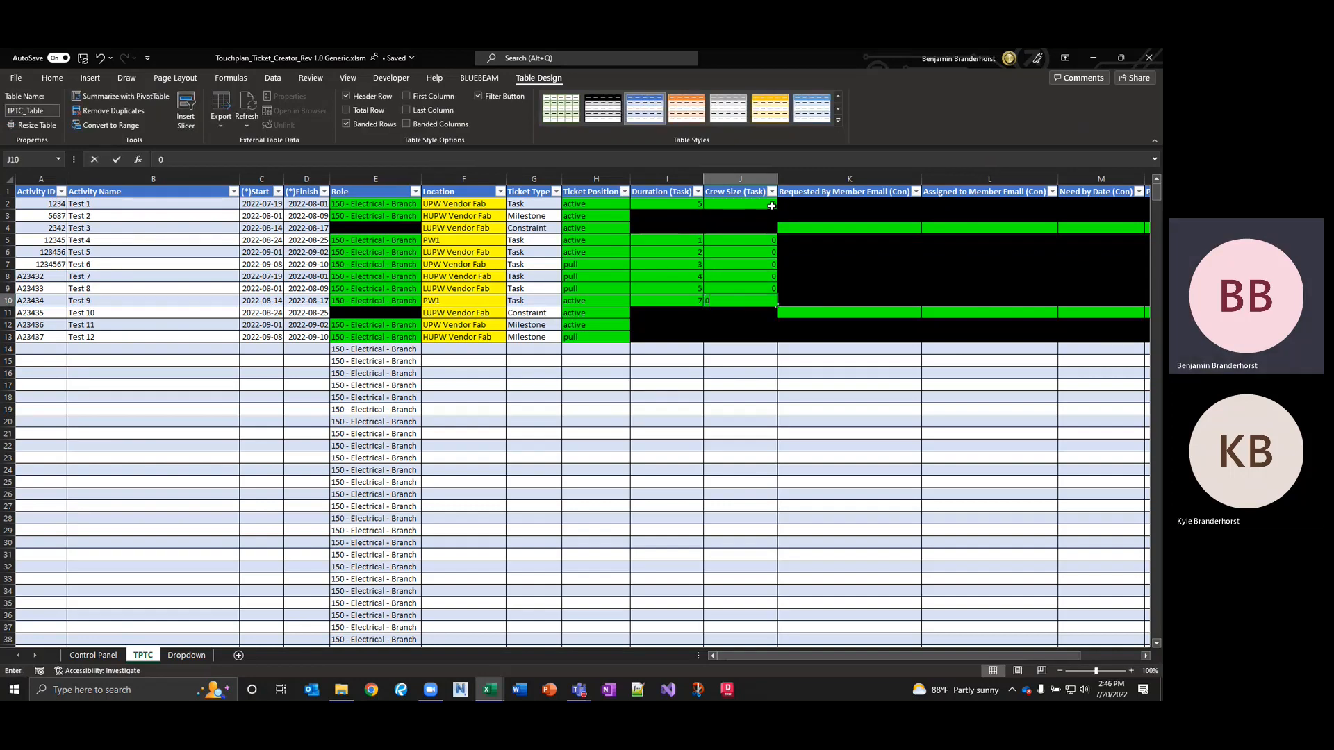
{"action": "key", "text": "Tab"}
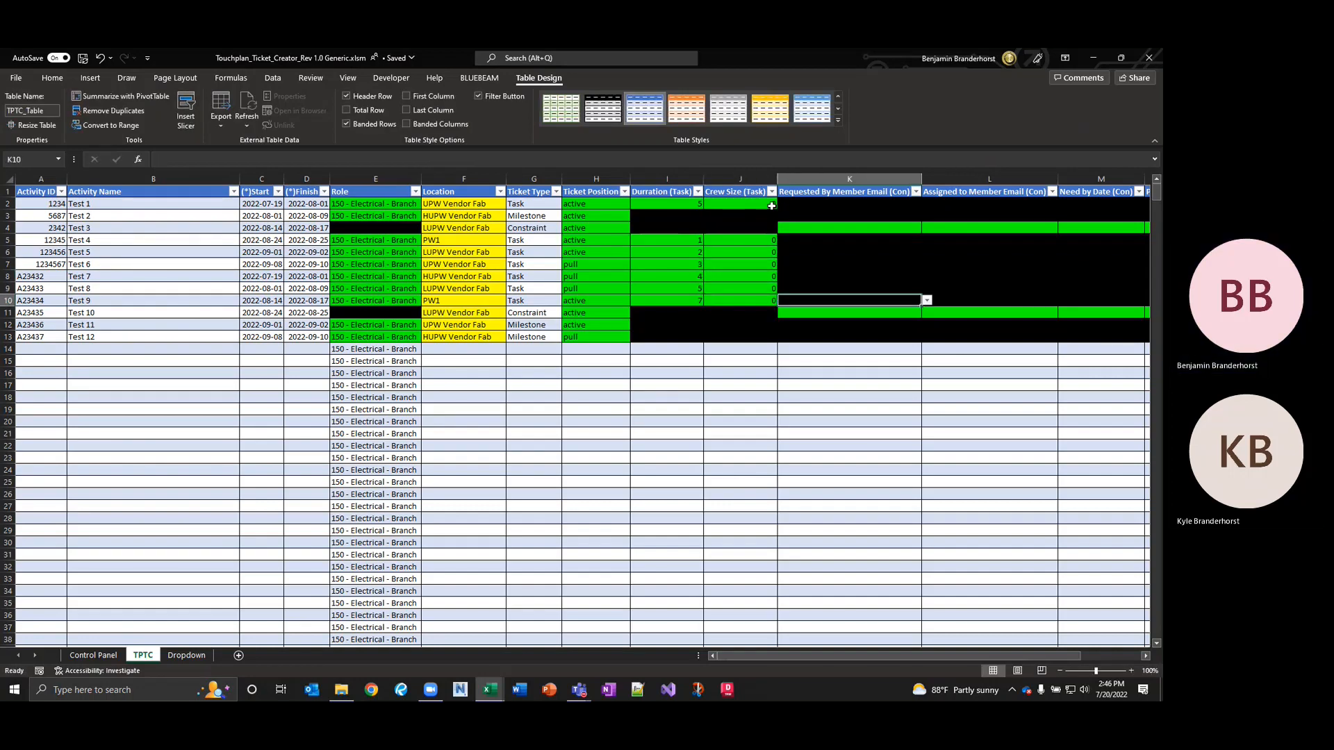
{"action": "key", "text": "Up"}
{"action": "key", "text": "Up"}
{"action": "key", "text": "Up"}
{"action": "key", "text": "Up"}
{"action": "key", "text": "Up"}
{"action": "key", "text": "Up"}
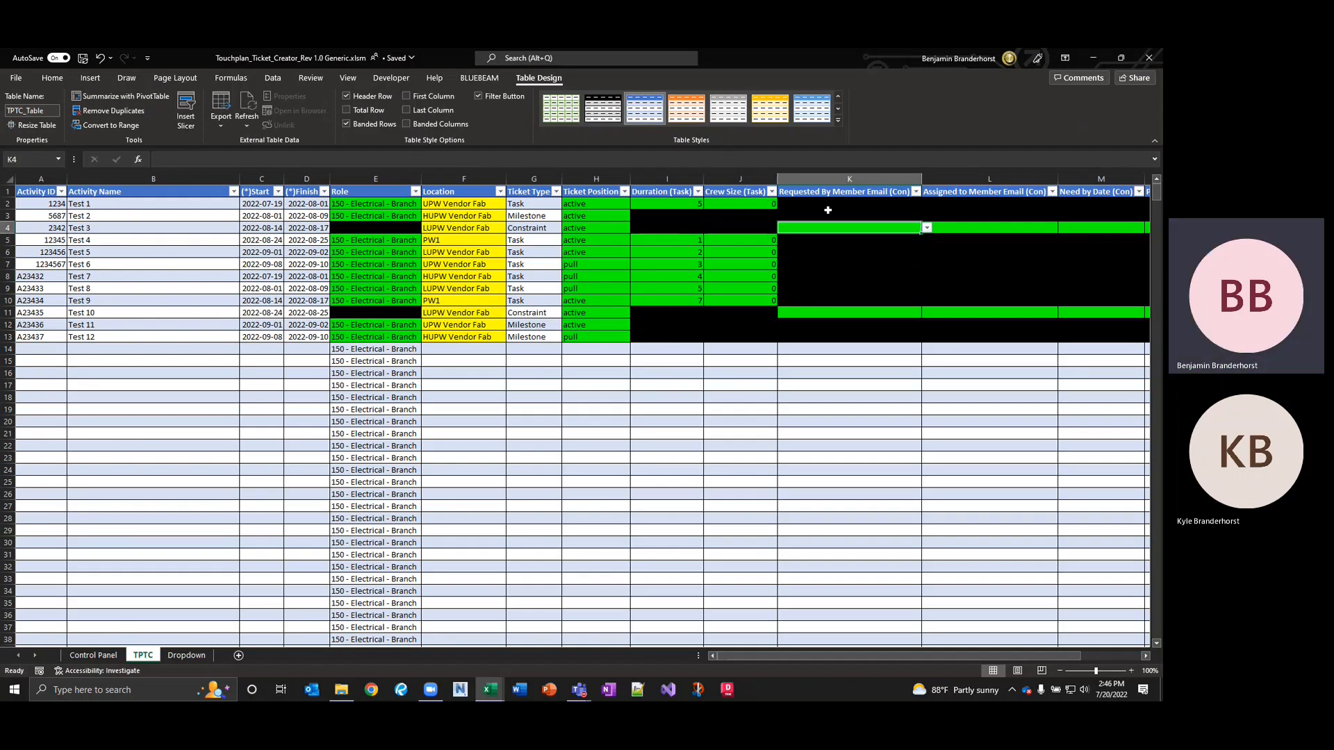
Pick the same requesting member's e-mail for Test 3 and Test 10 from the dropdowns.
{"action": "left_click", "coordinate": [926, 228]}
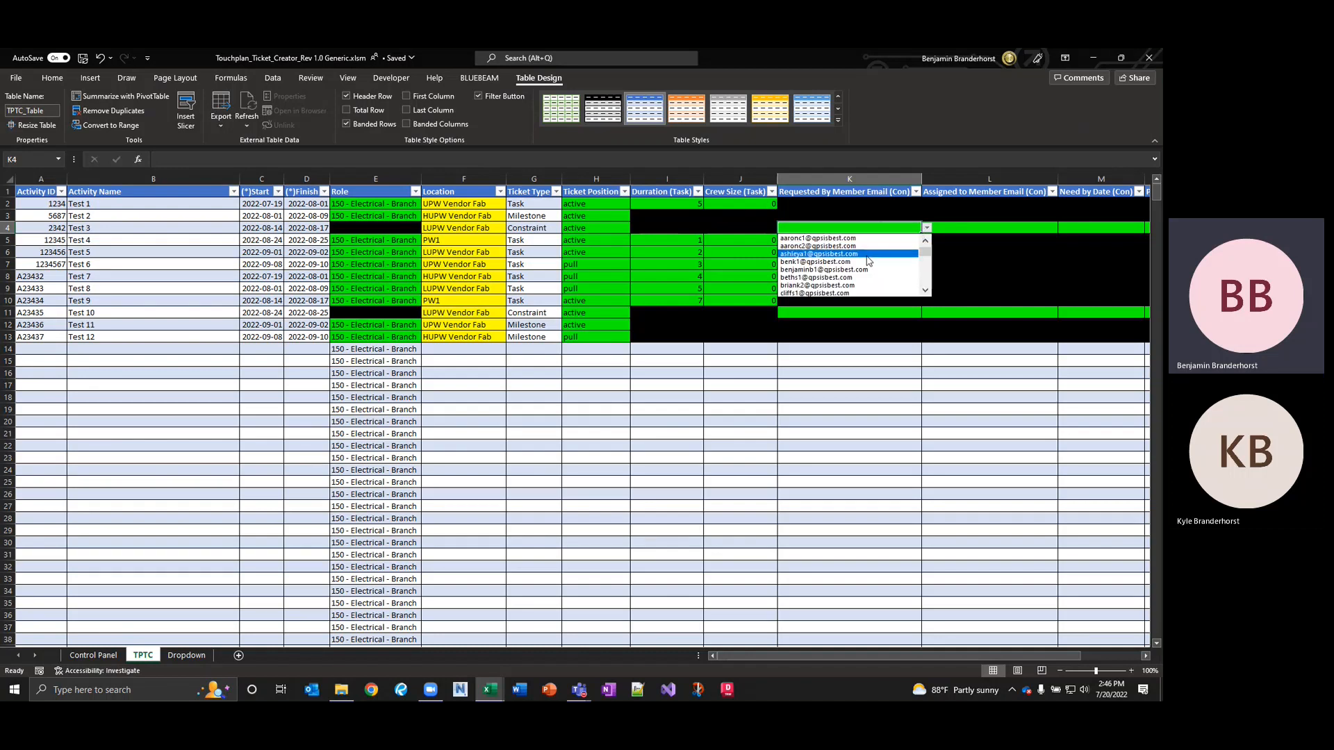
{"action": "left_click", "coordinate": [832, 269]}
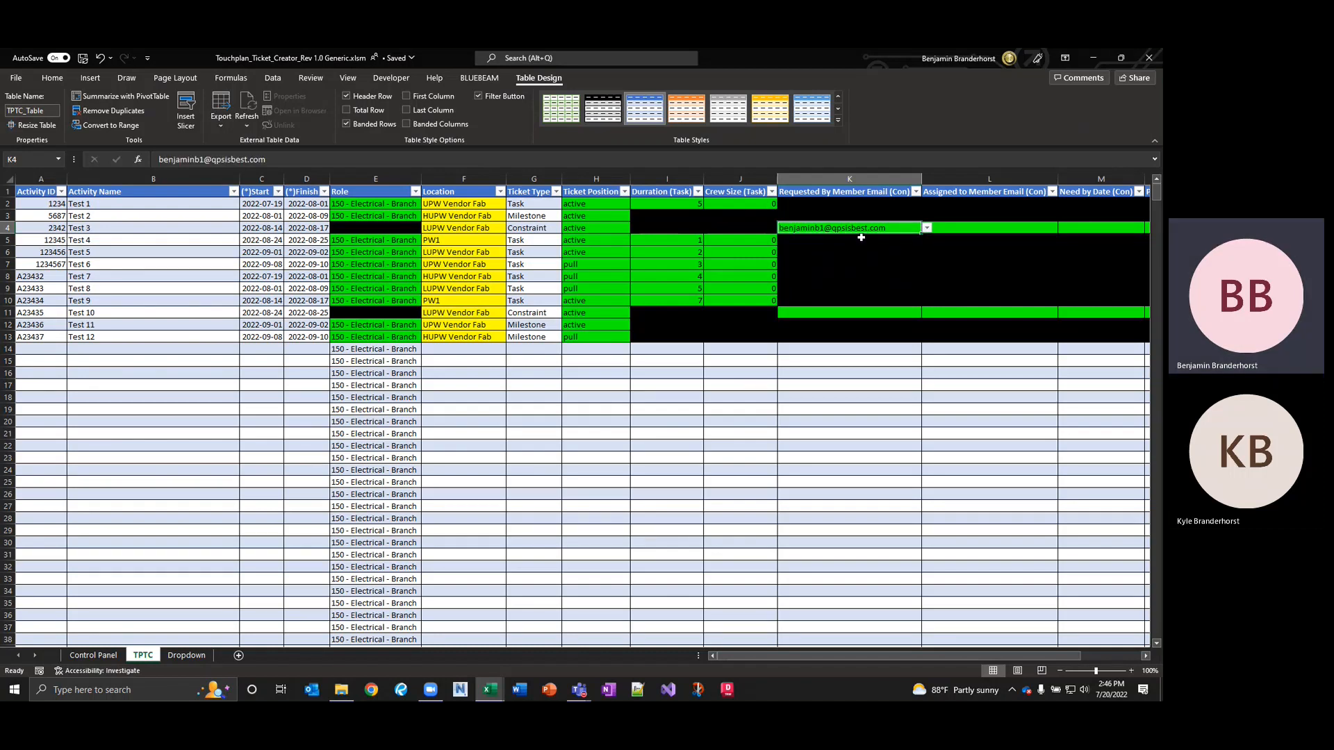
{"action": "left_click", "coordinate": [844, 312]}
{"action": "left_click", "coordinate": [926, 314]}
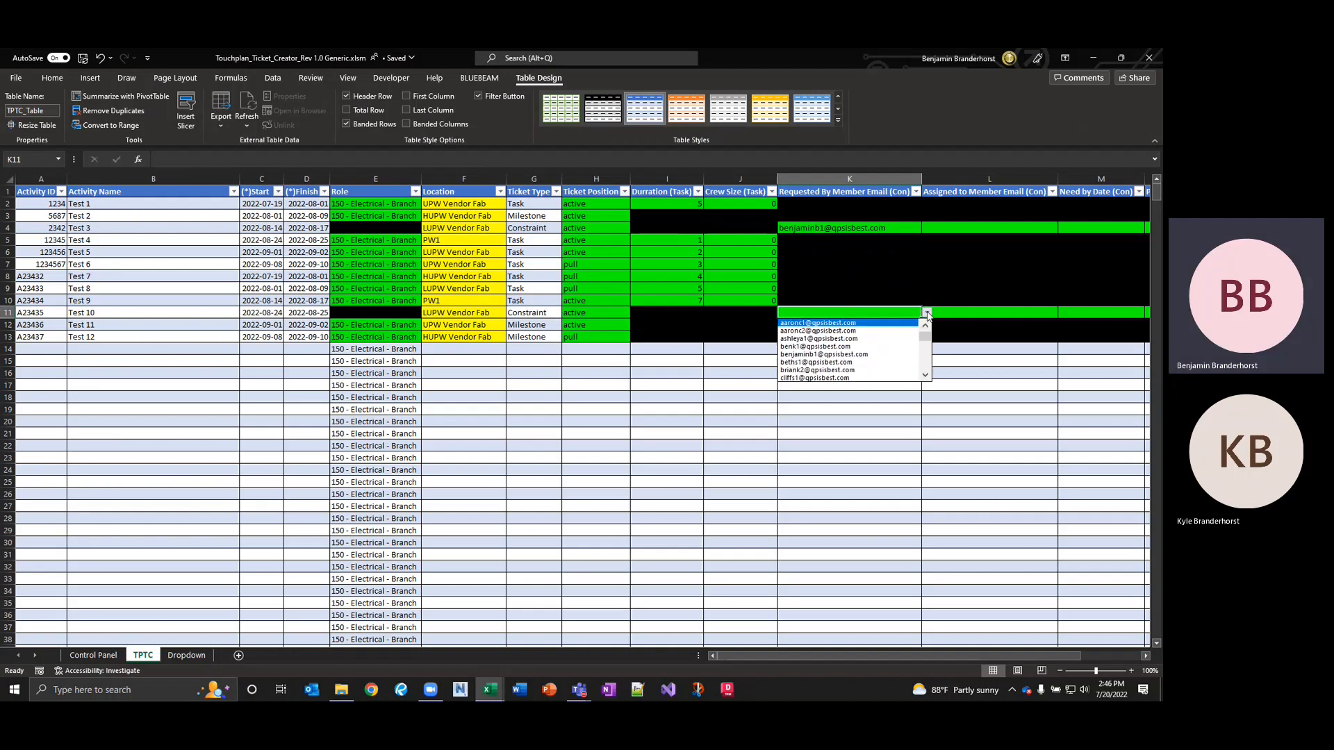
{"action": "left_click", "coordinate": [835, 357]}
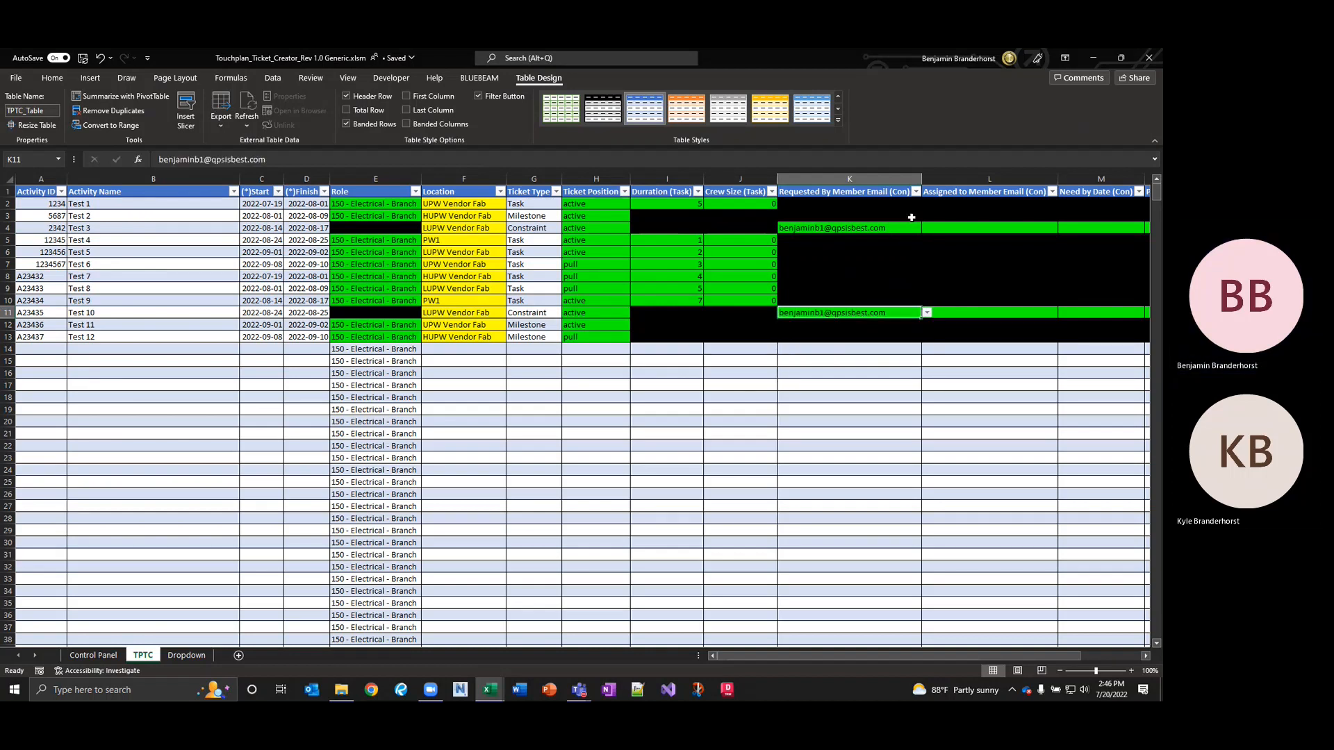
Set the assigned member's e-mail for Test 3 and Test 10, accepting AutoComplete for Test 10.
{"action": "left_click", "coordinate": [962, 228]}
{"action": "left_click", "coordinate": [1062, 227]}
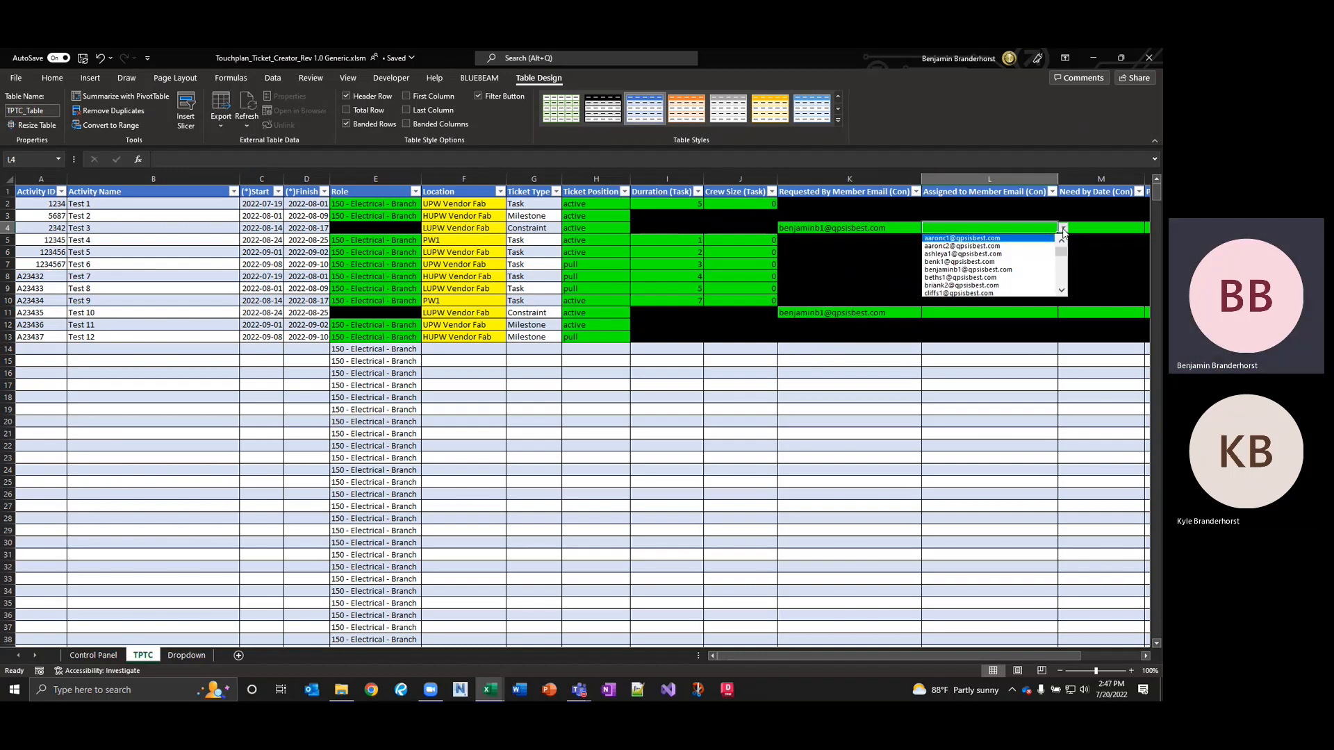
{"action": "left_click", "coordinate": [1063, 293]}
{"action": "left_click", "coordinate": [1063, 293]}
{"action": "left_click", "coordinate": [1063, 292]}
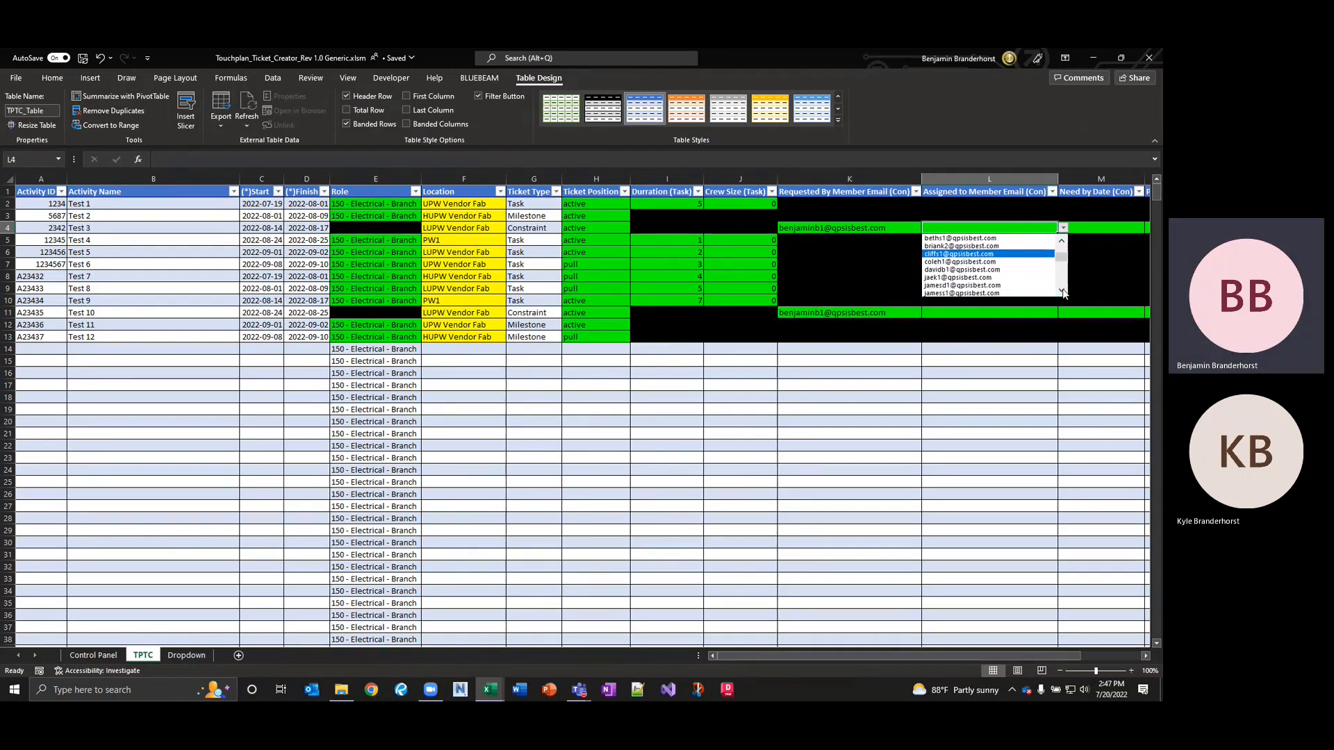
{"action": "left_click", "coordinate": [1063, 292]}
{"action": "left_click", "coordinate": [1063, 293]}
{"action": "left_click", "coordinate": [1063, 292]}
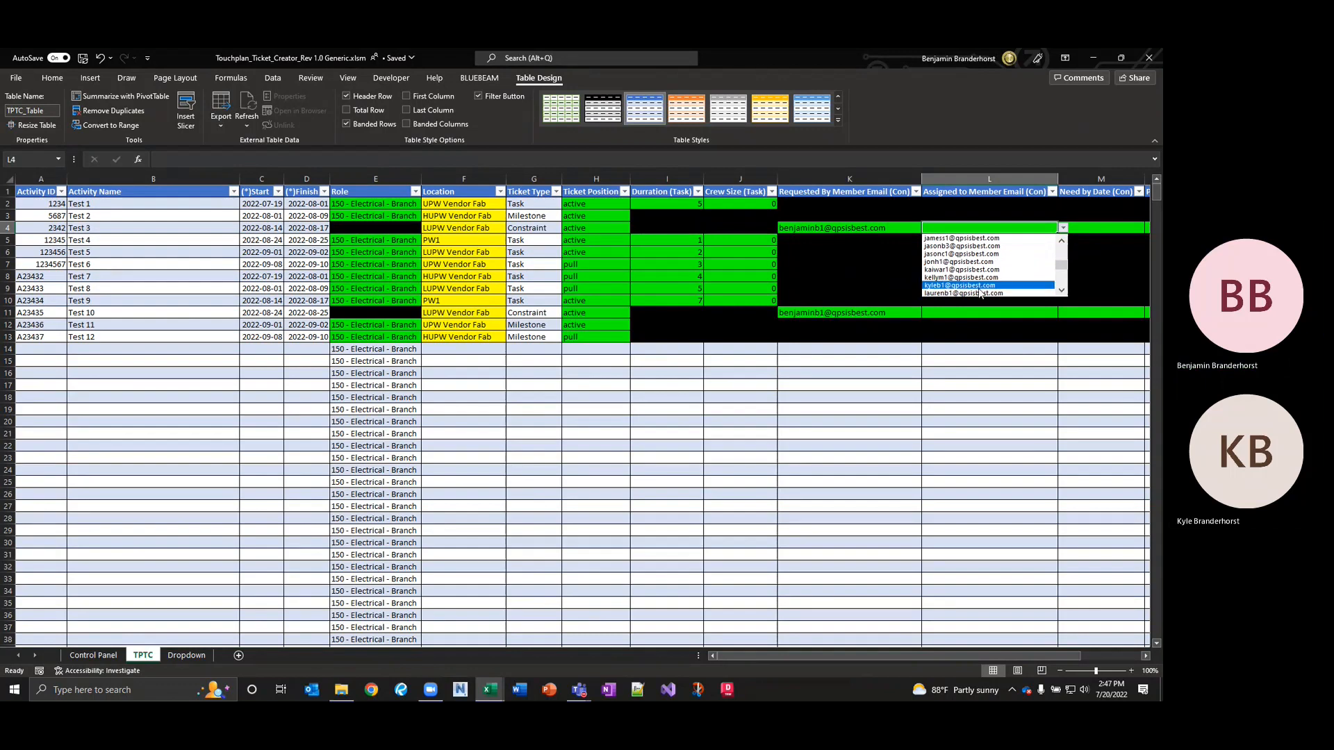
{"action": "left_click", "coordinate": [978, 288]}
{"action": "left_click", "coordinate": [957, 312]}
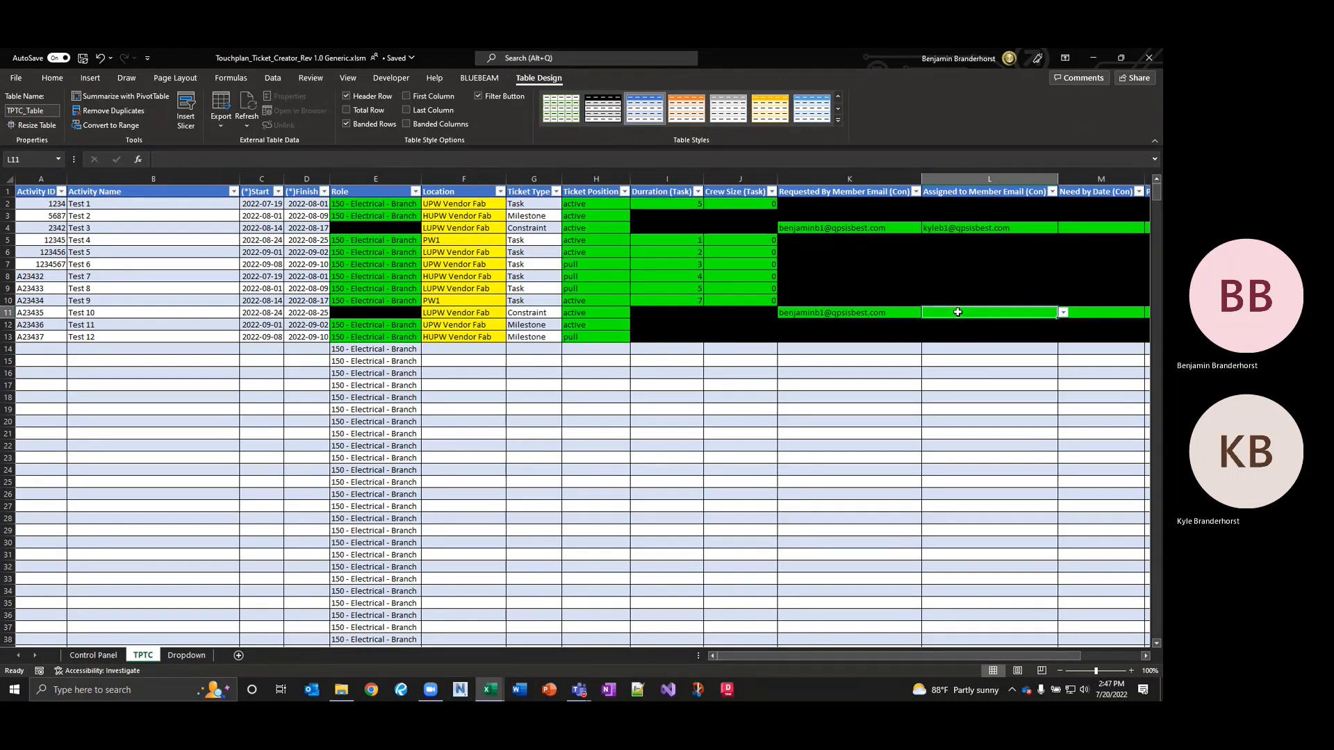
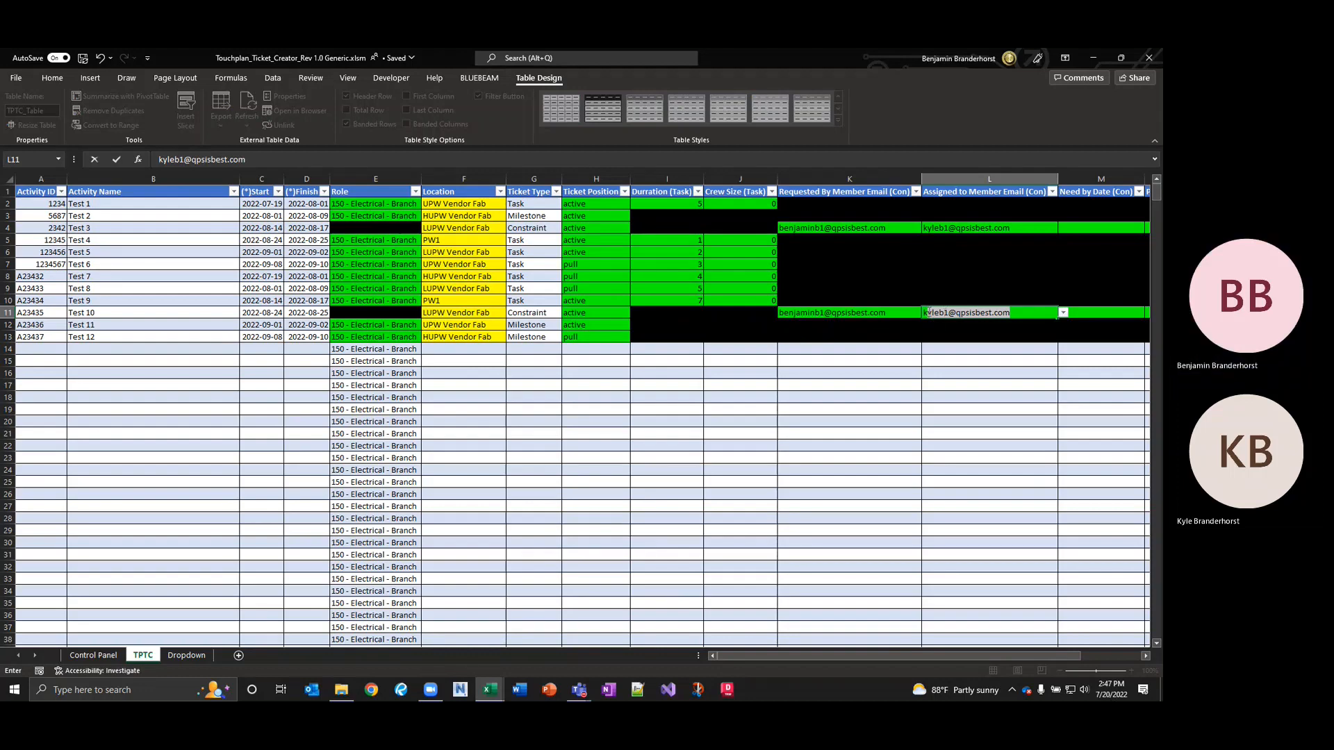
{"action": "left_click", "coordinate": [1077, 313]}
Give Test 3 a need-by date of 8/15/2022 and a planned finish of 8/14/2022.
{"action": "left_click", "coordinate": [1087, 232]}
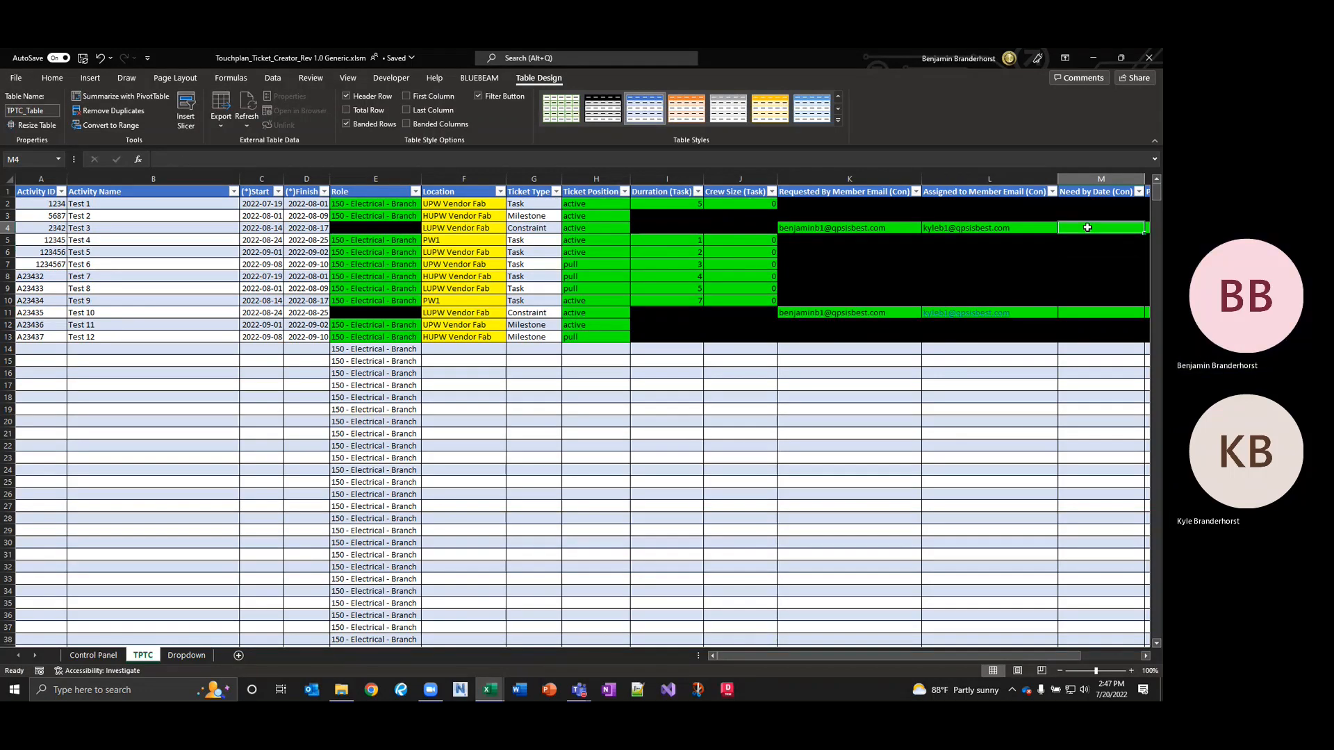
{"action": "key", "text": "Right"}
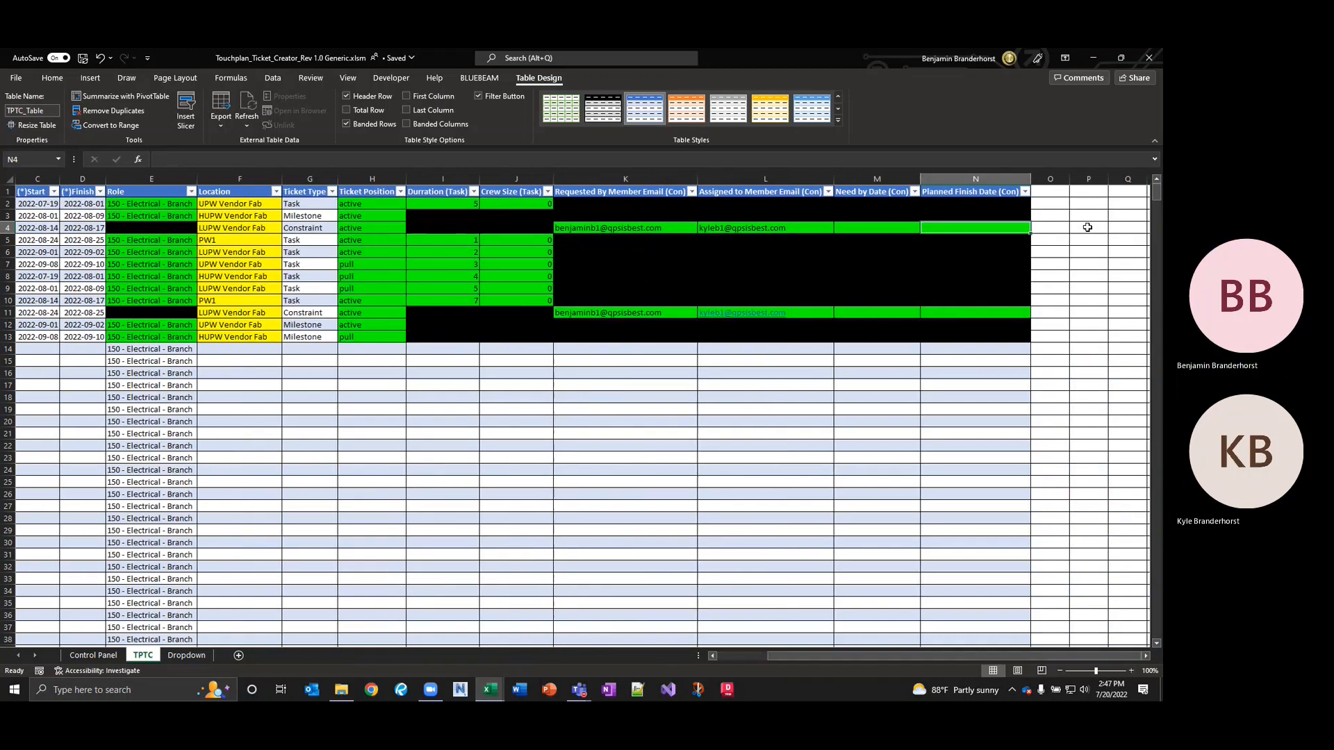
{"action": "left_click", "coordinate": [885, 228]}
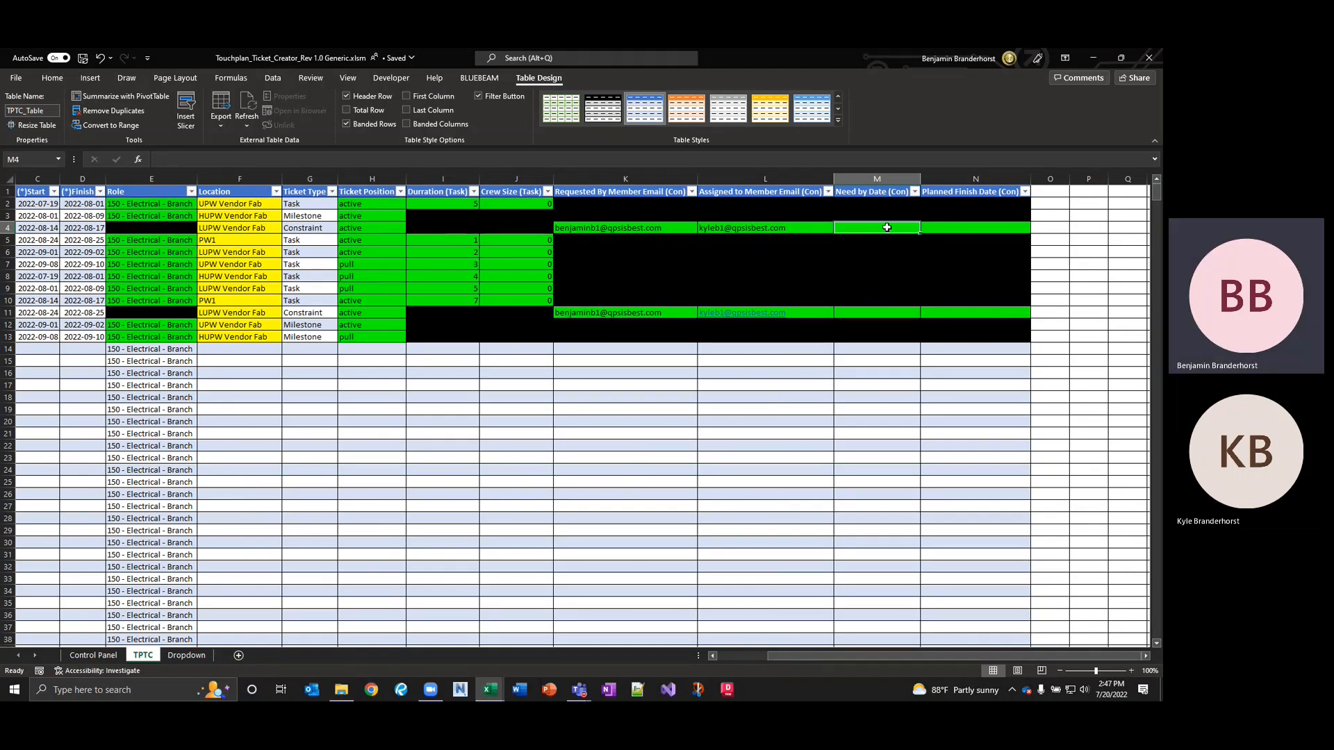
{"action": "type", "text": "8/"}
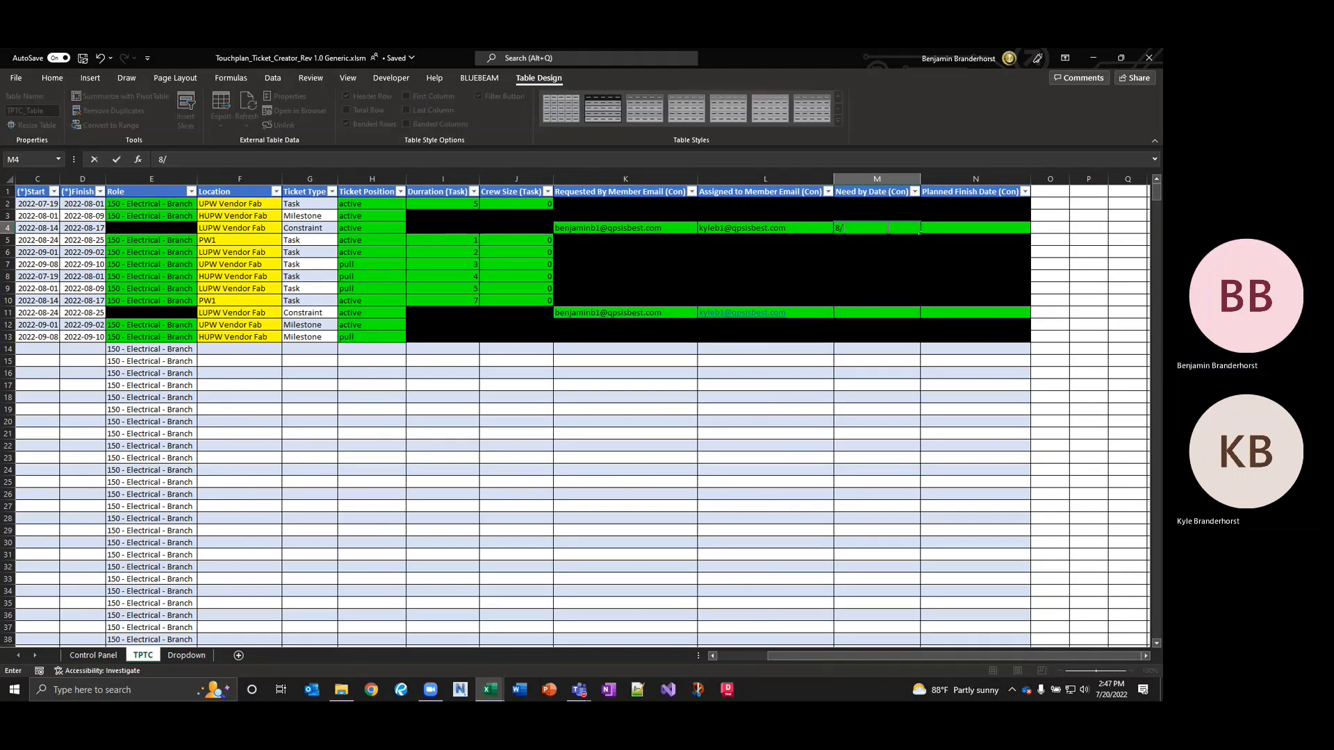
{"action": "type", "text": "15/2022"}
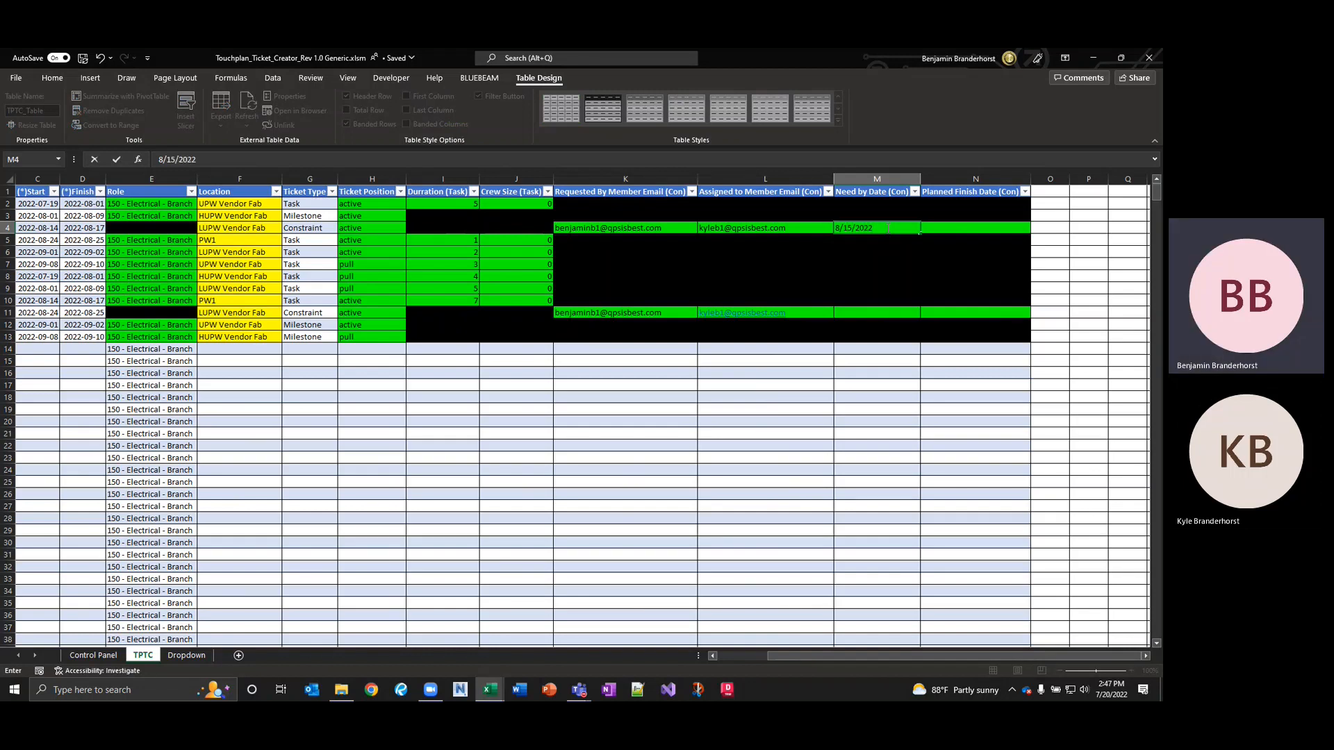
{"action": "key", "text": "Tab"}
{"action": "type", "text": "8"}
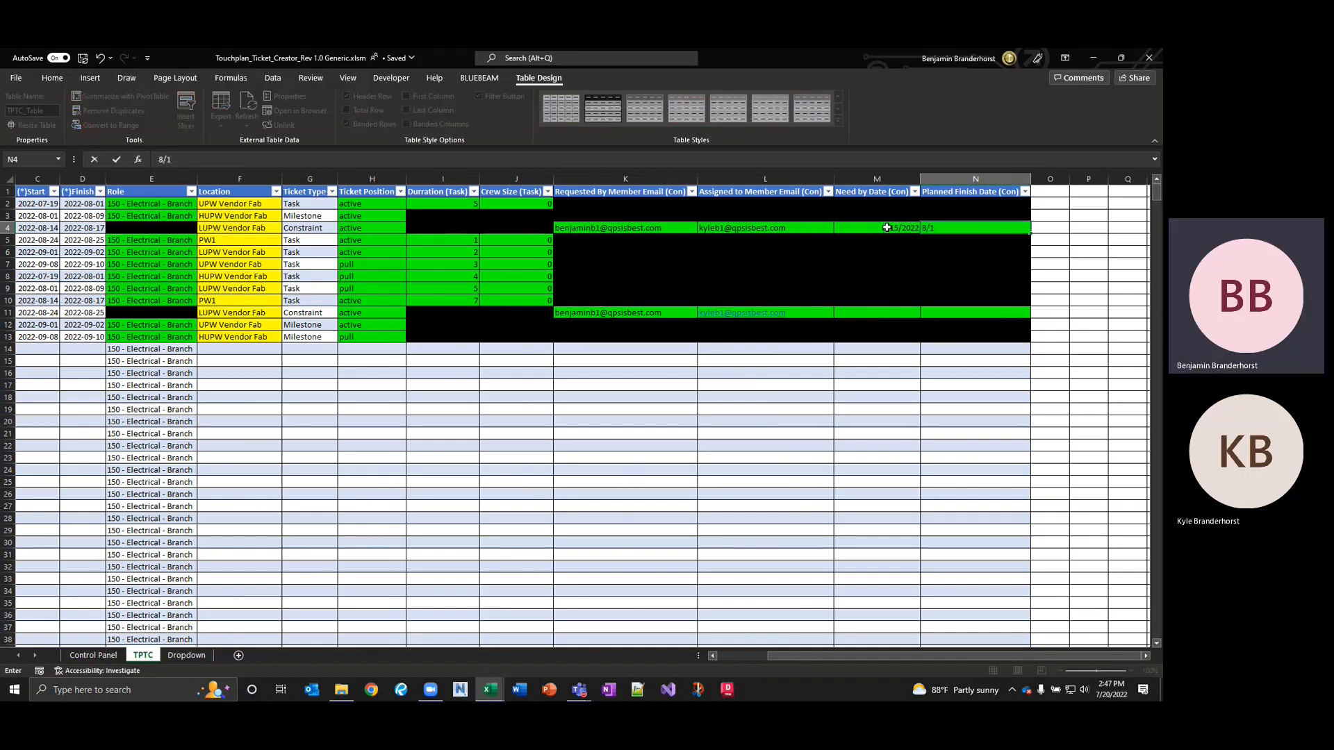
{"action": "type", "text": "/14/2022"}
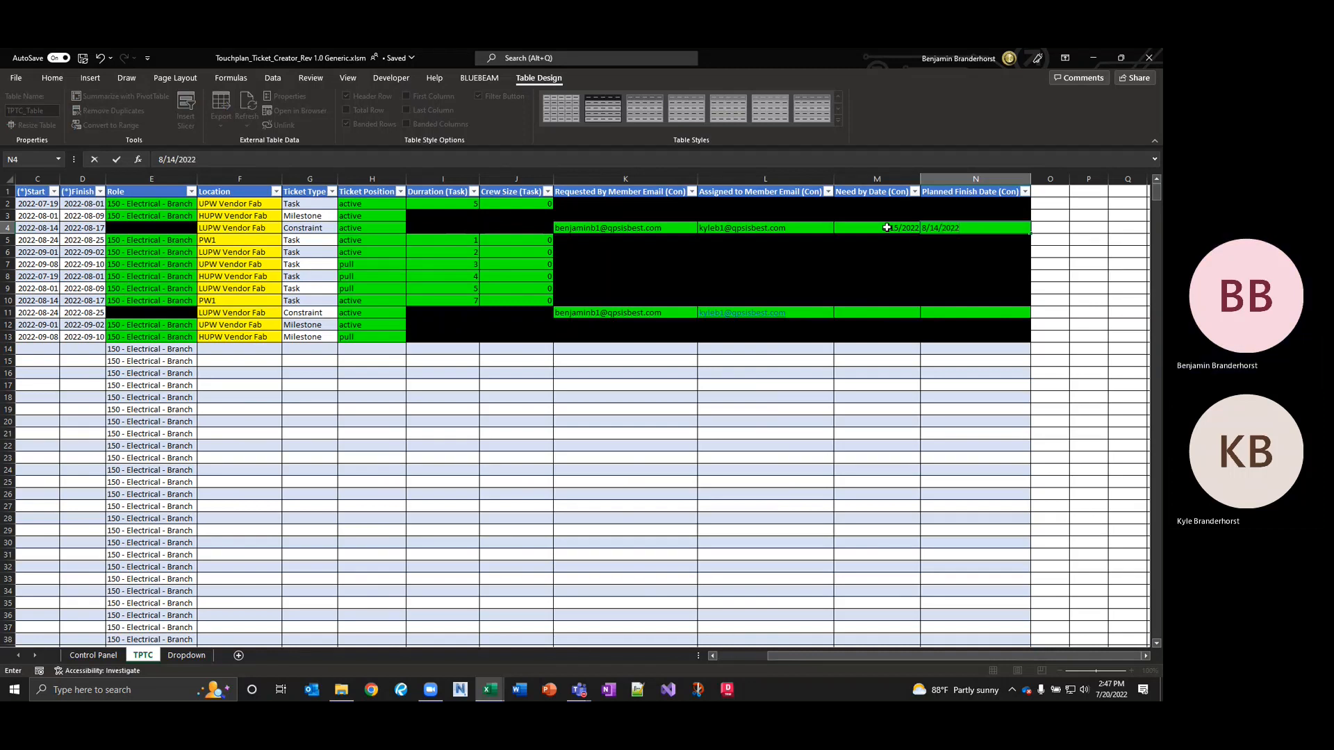
{"action": "key", "text": "Return"}
Set both Test 10 dates to 8/23/2022, then scroll back to the Activity ID column.
{"action": "key", "text": "Down"}
{"action": "key", "text": "Down"}
{"action": "key", "text": "Down"}
{"action": "key", "text": "Down"}
{"action": "key", "text": "Down"}
{"action": "key", "text": "Down"}
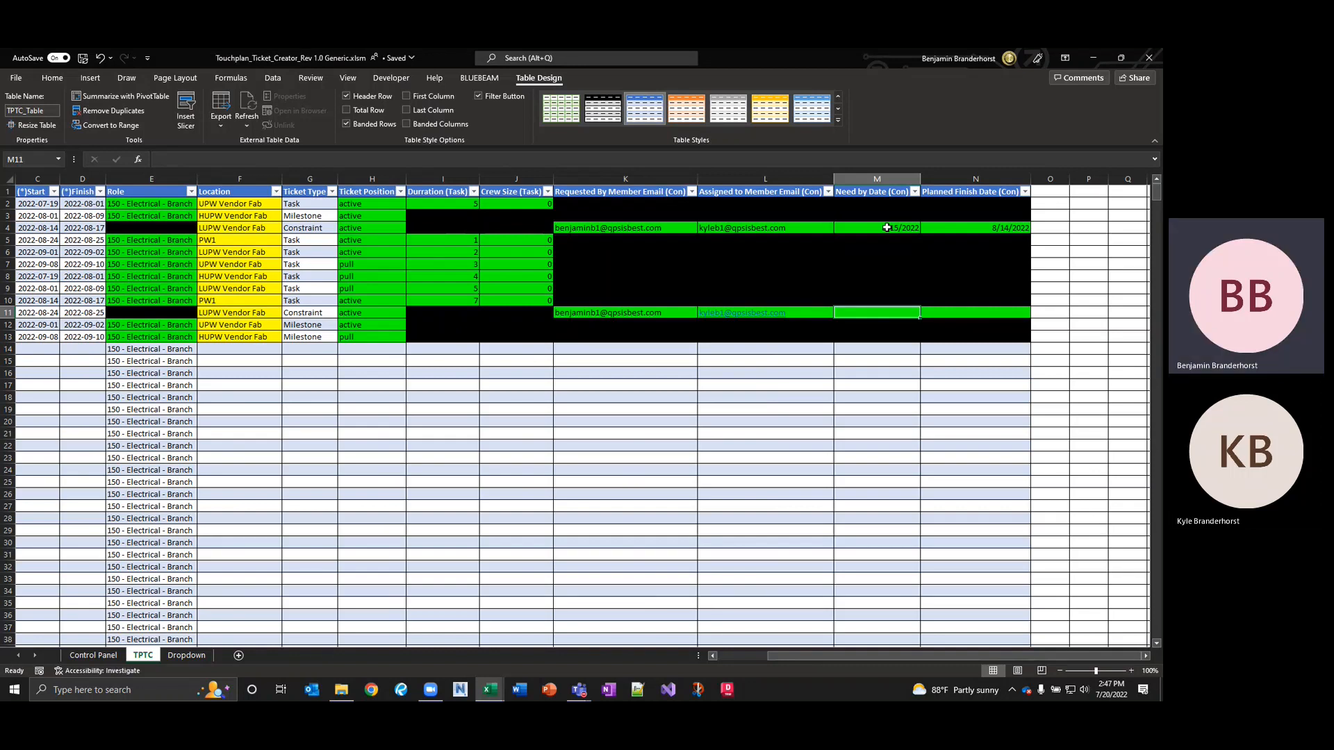
{"action": "type", "text": "23"}
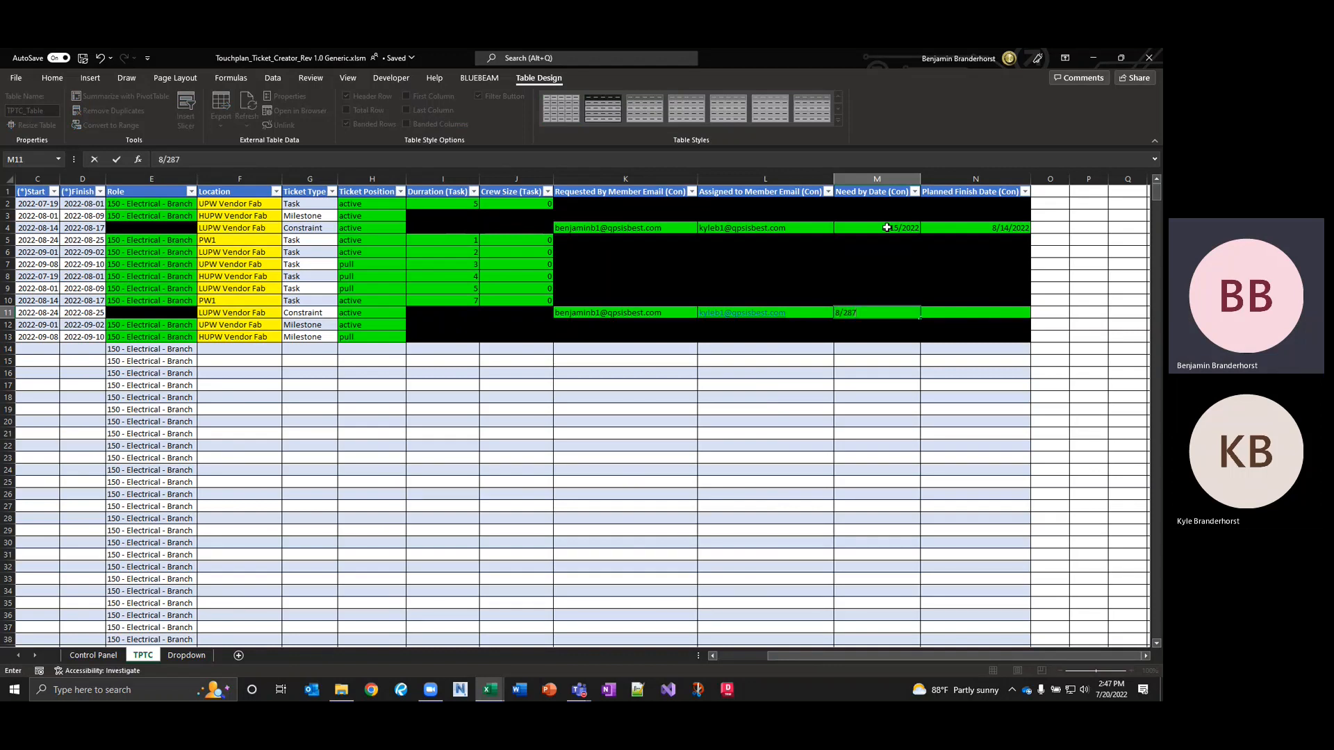
{"action": "type", "text": "/2022"}
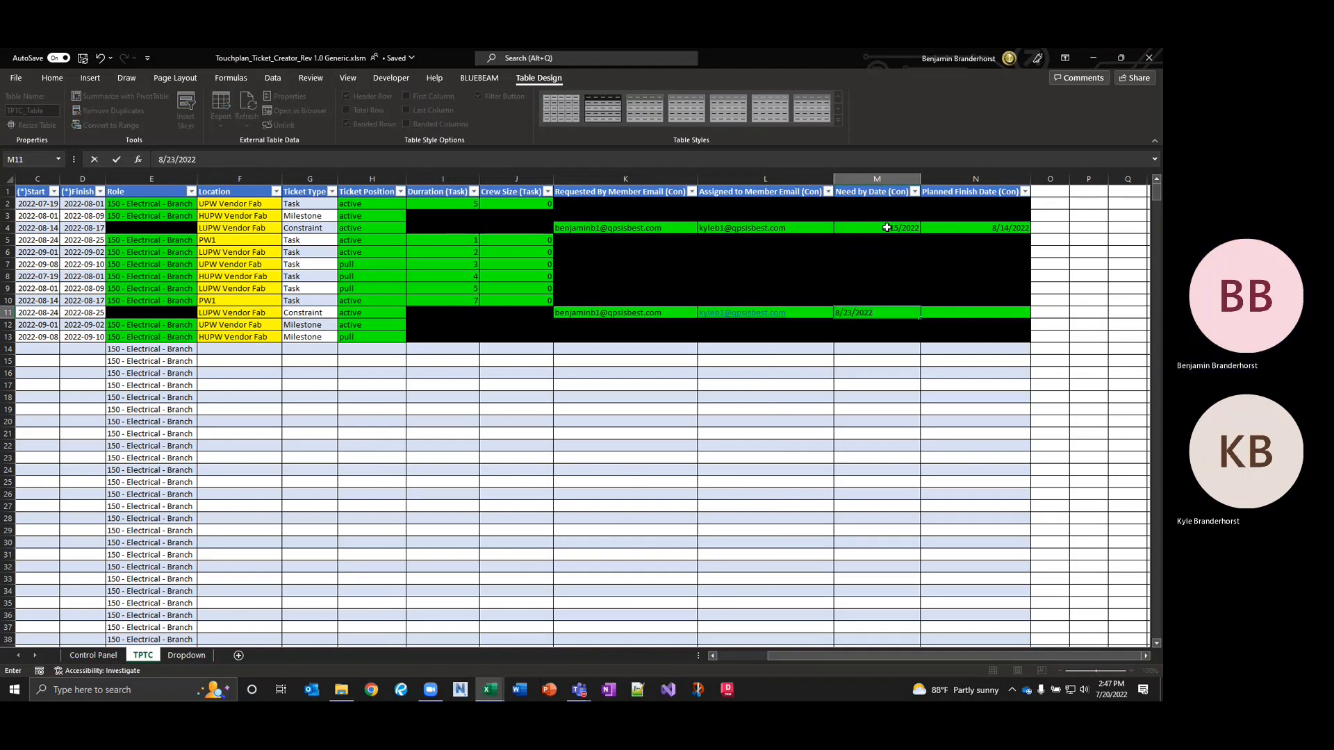
{"action": "key", "text": "Tab"}
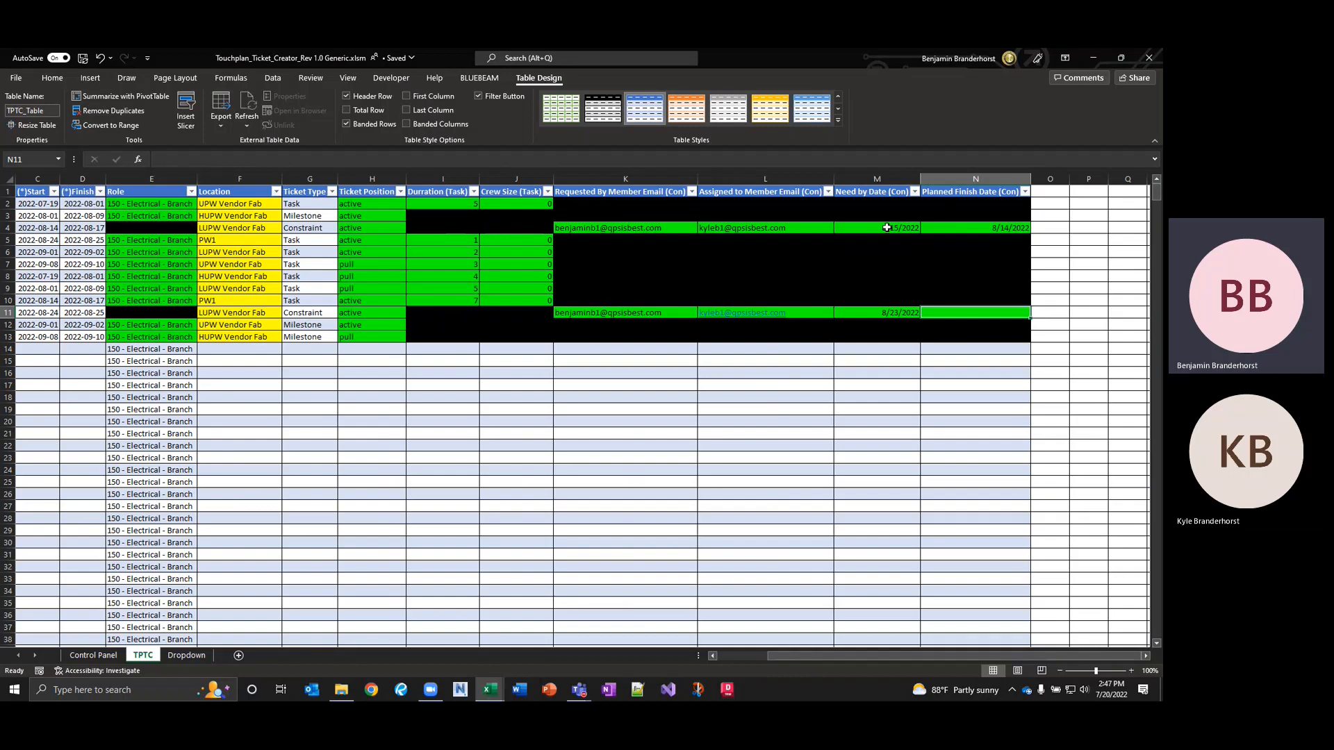
{"action": "type", "text": "8/23/2022"}
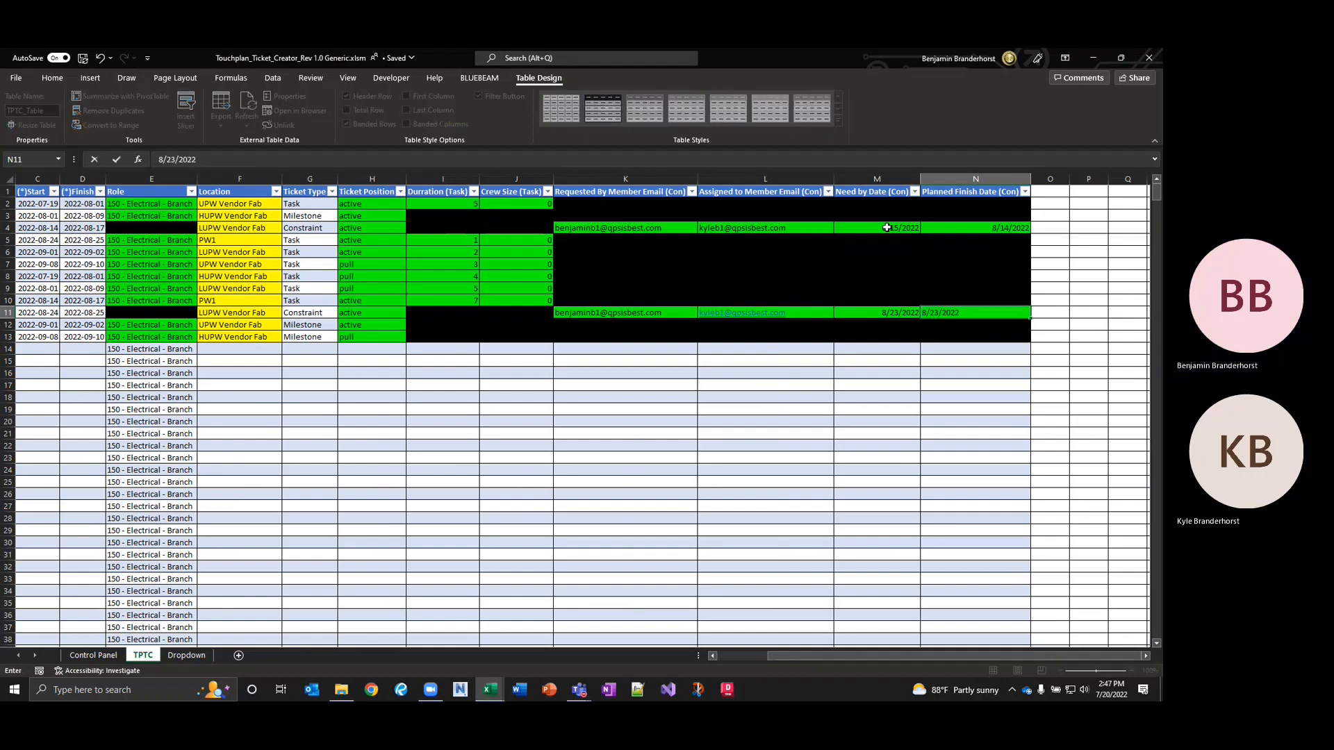
{"action": "key", "text": "Return"}
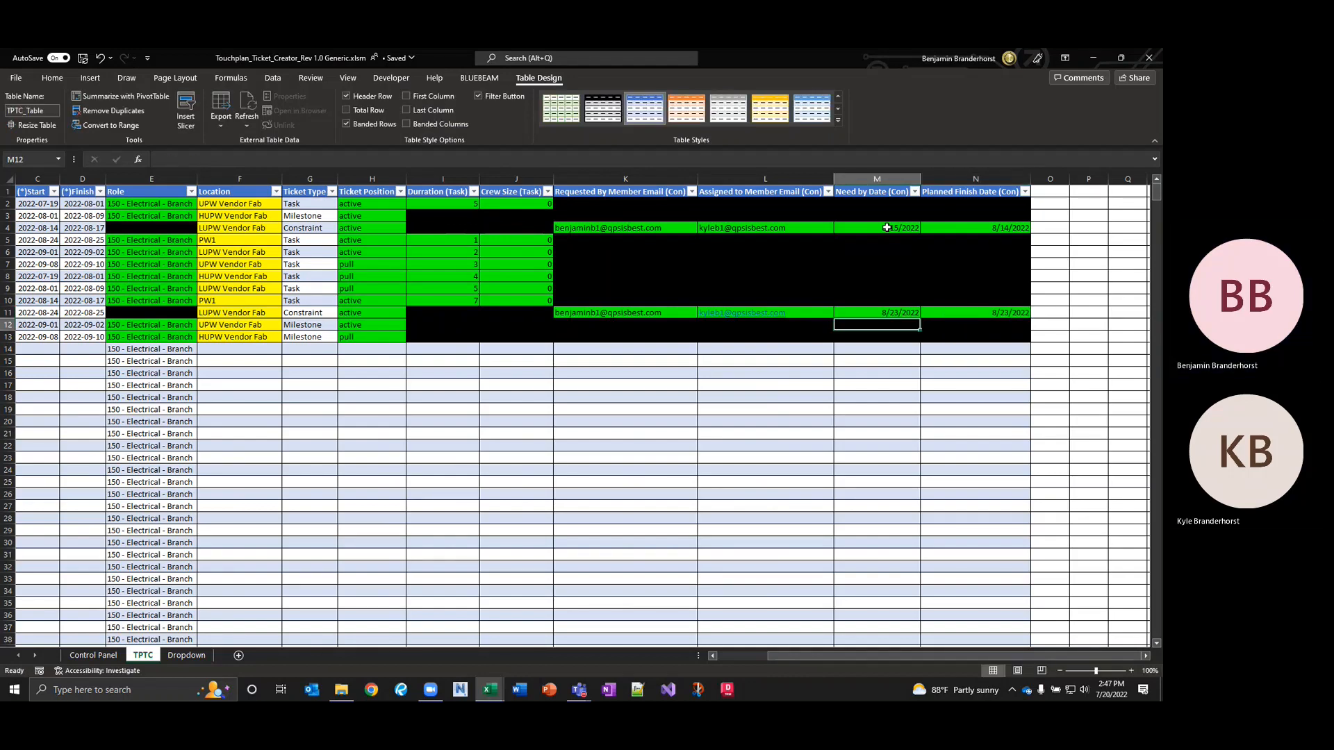
{"action": "key", "text": "Left"}
{"action": "key", "text": "Left"}
{"action": "key", "text": "Left"}
{"action": "key", "text": "Left"}
{"action": "key", "text": "Left"}
{"action": "key", "text": "Left"}
{"action": "key", "text": "Left"}
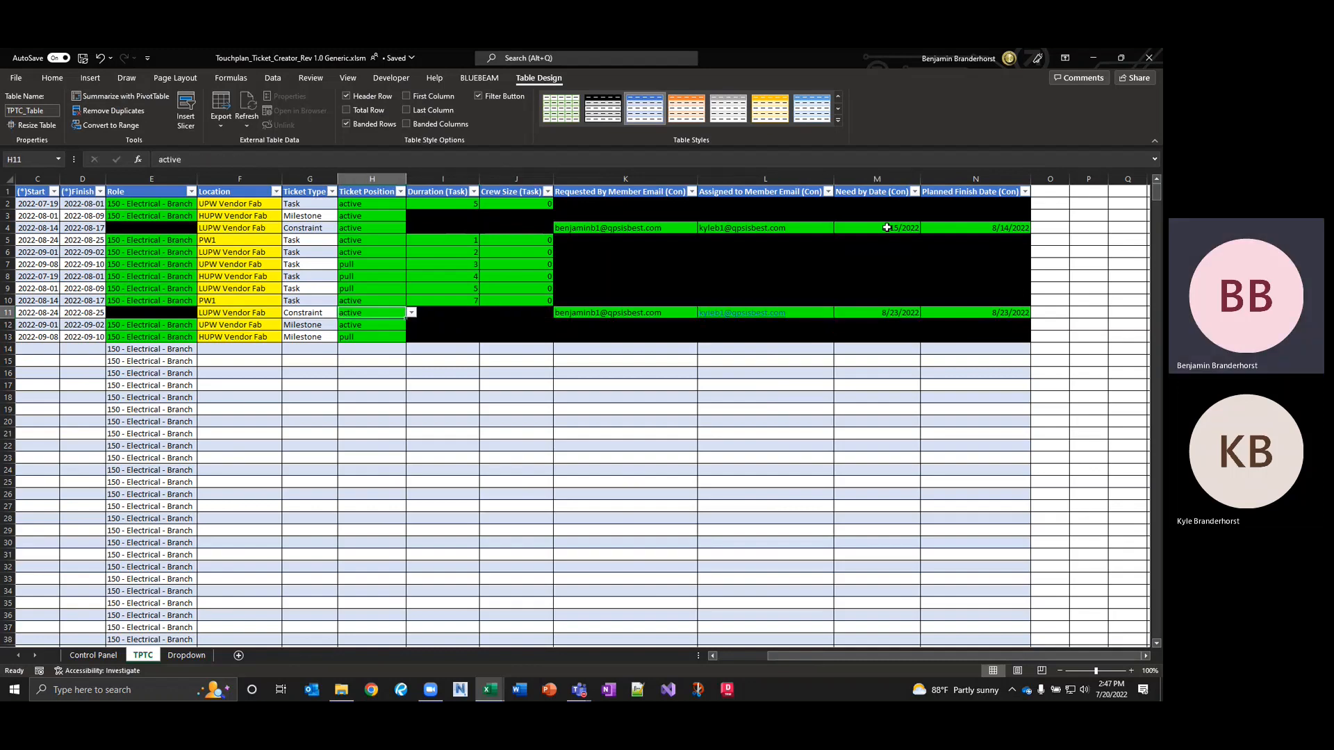
{"action": "key", "text": "Left"}
{"action": "key", "text": "Left"}
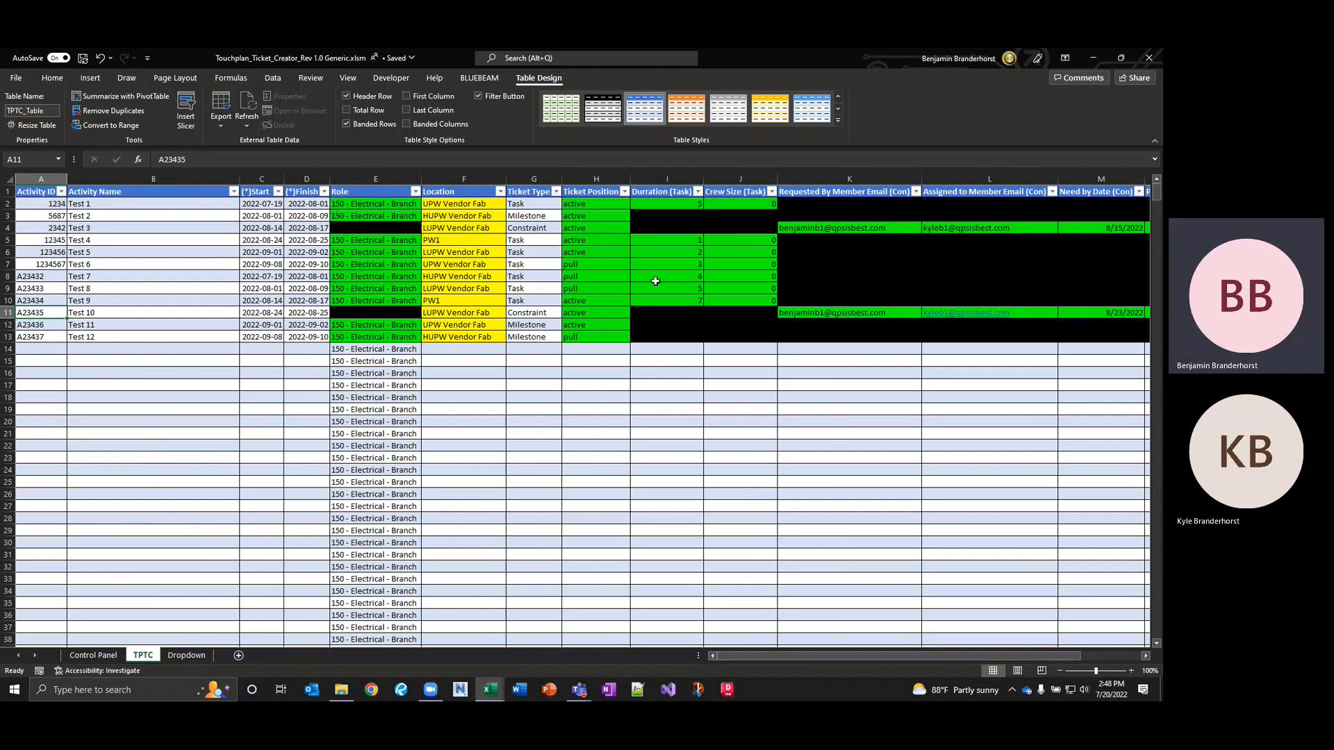
Check the Crew Size cells, try exporting the ticket workbook, and dismiss the missing-information warning.
{"action": "left_click", "coordinate": [757, 289]}
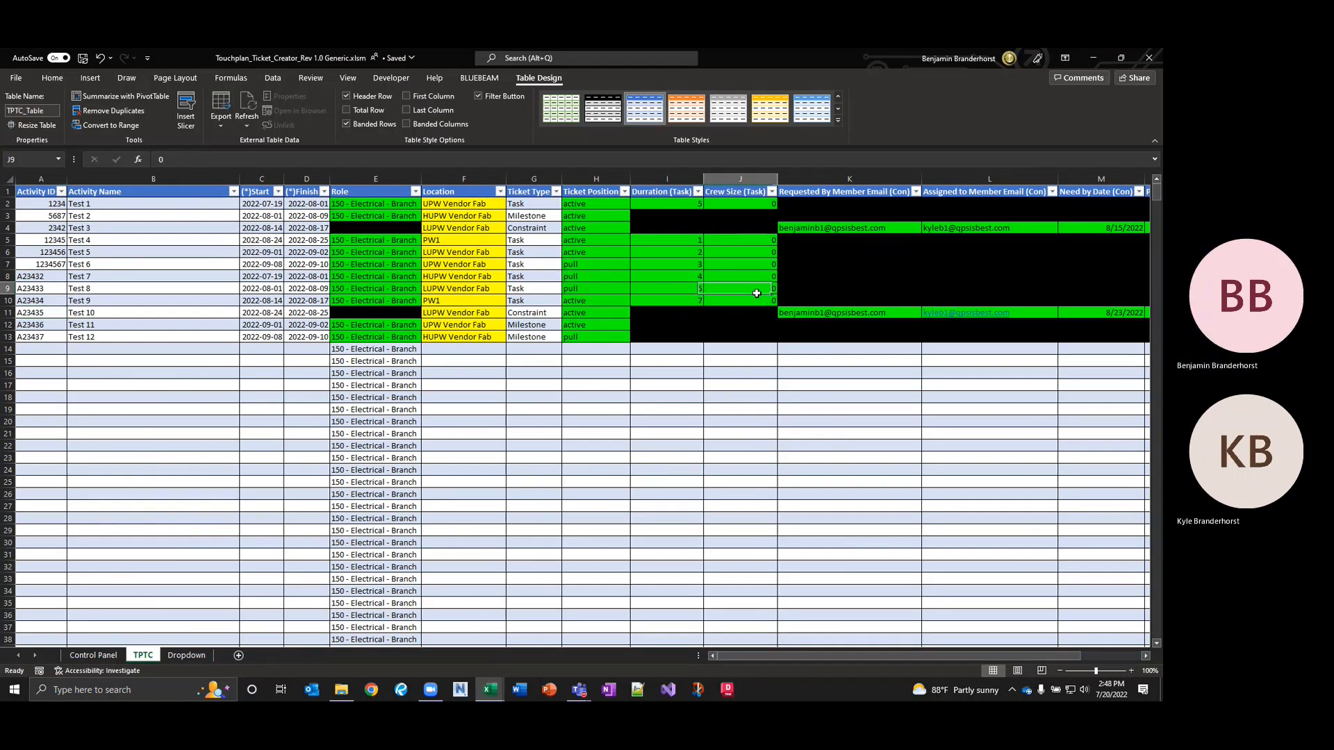
{"action": "left_click", "coordinate": [758, 300]}
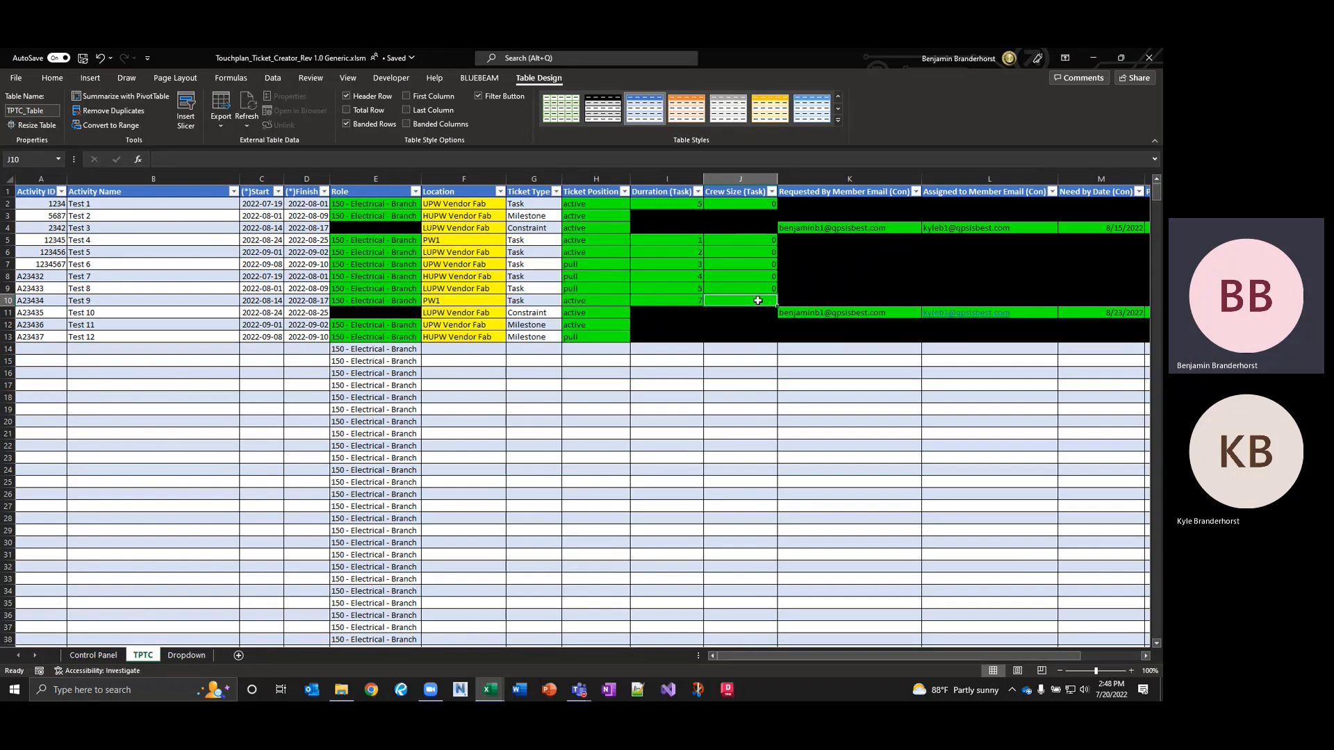
{"action": "left_click", "coordinate": [744, 334]}
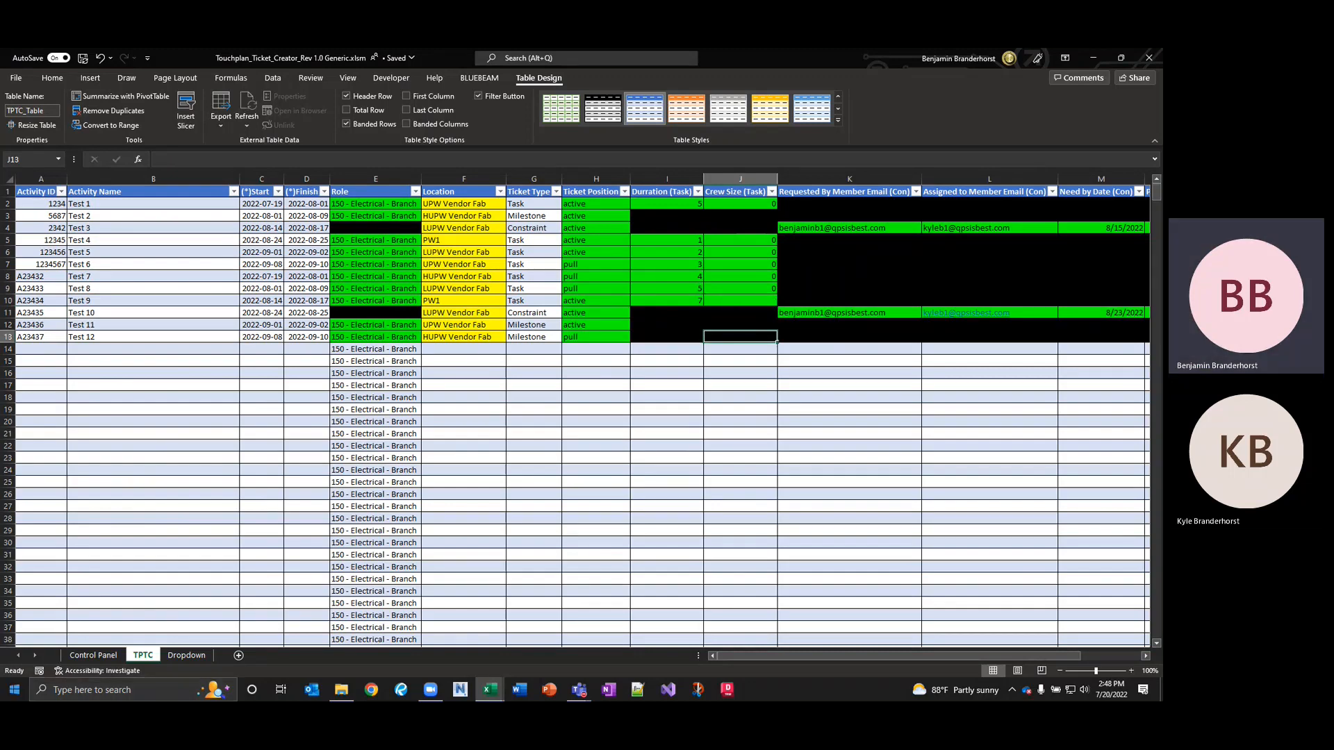
{"action": "left_click", "coordinate": [109, 656]}
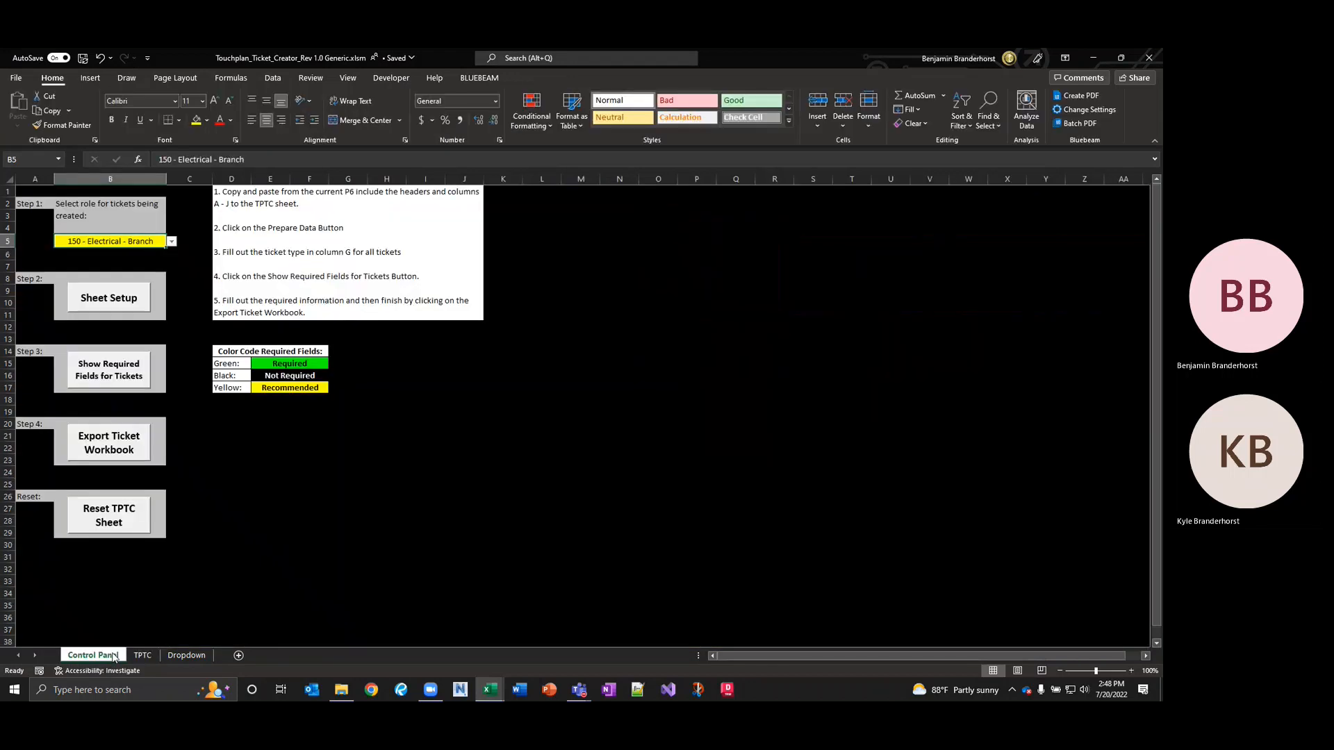
{"action": "left_click", "coordinate": [114, 451]}
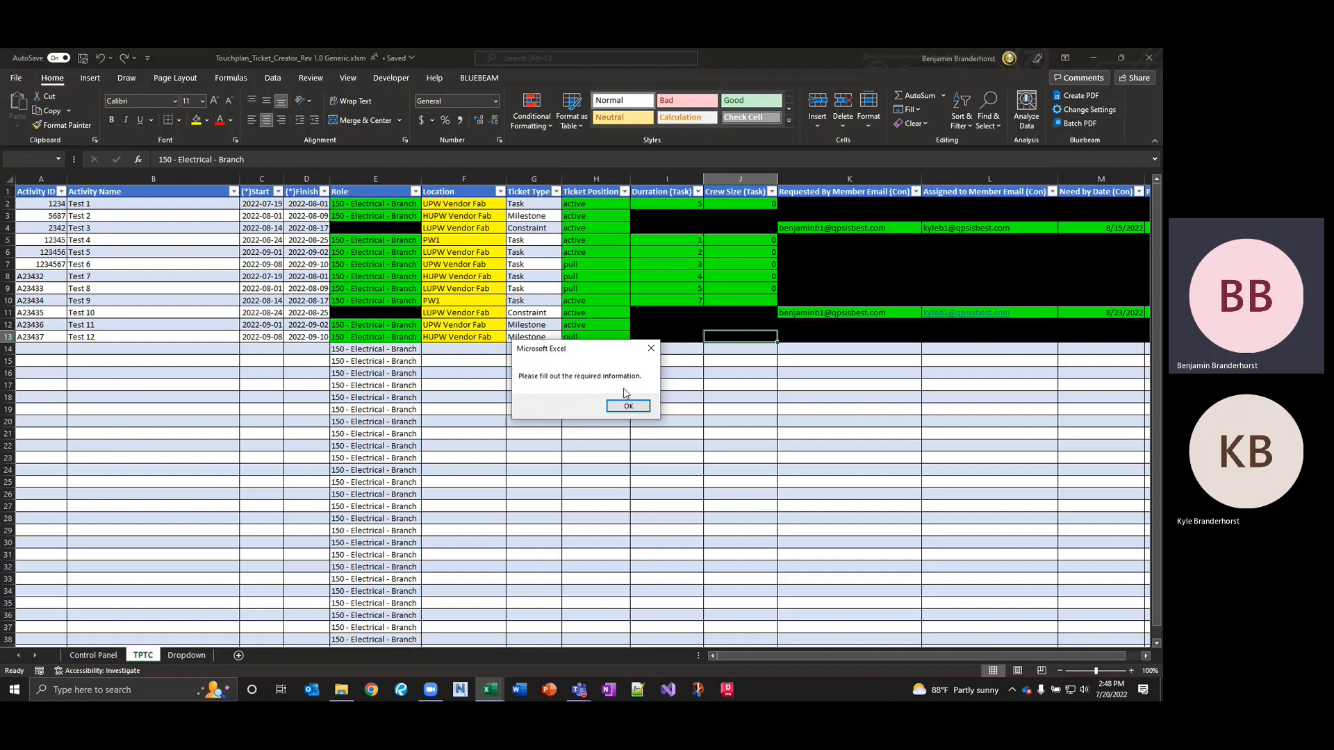
{"action": "left_click", "coordinate": [627, 407]}
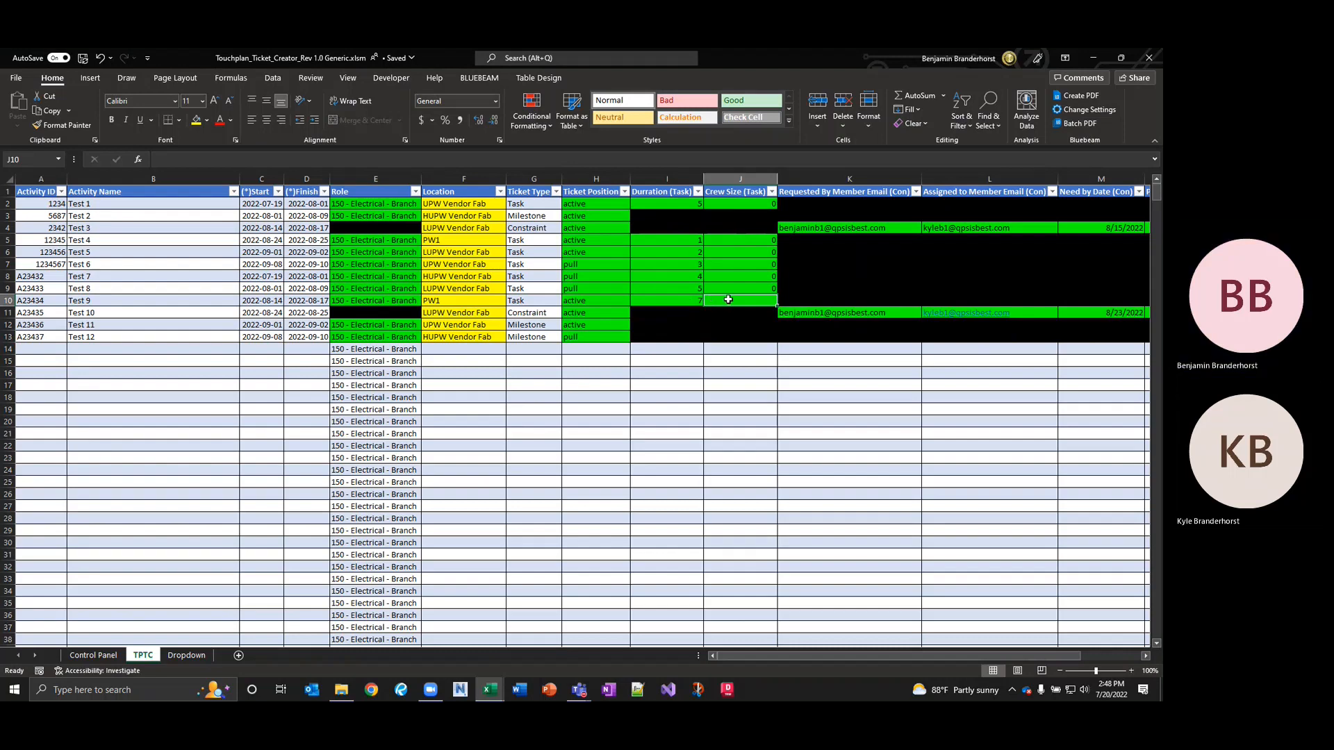
Enter a Crew Size of 0 for Test 9 and return to the Control Panel sheet.
{"action": "type", "text": "0"}
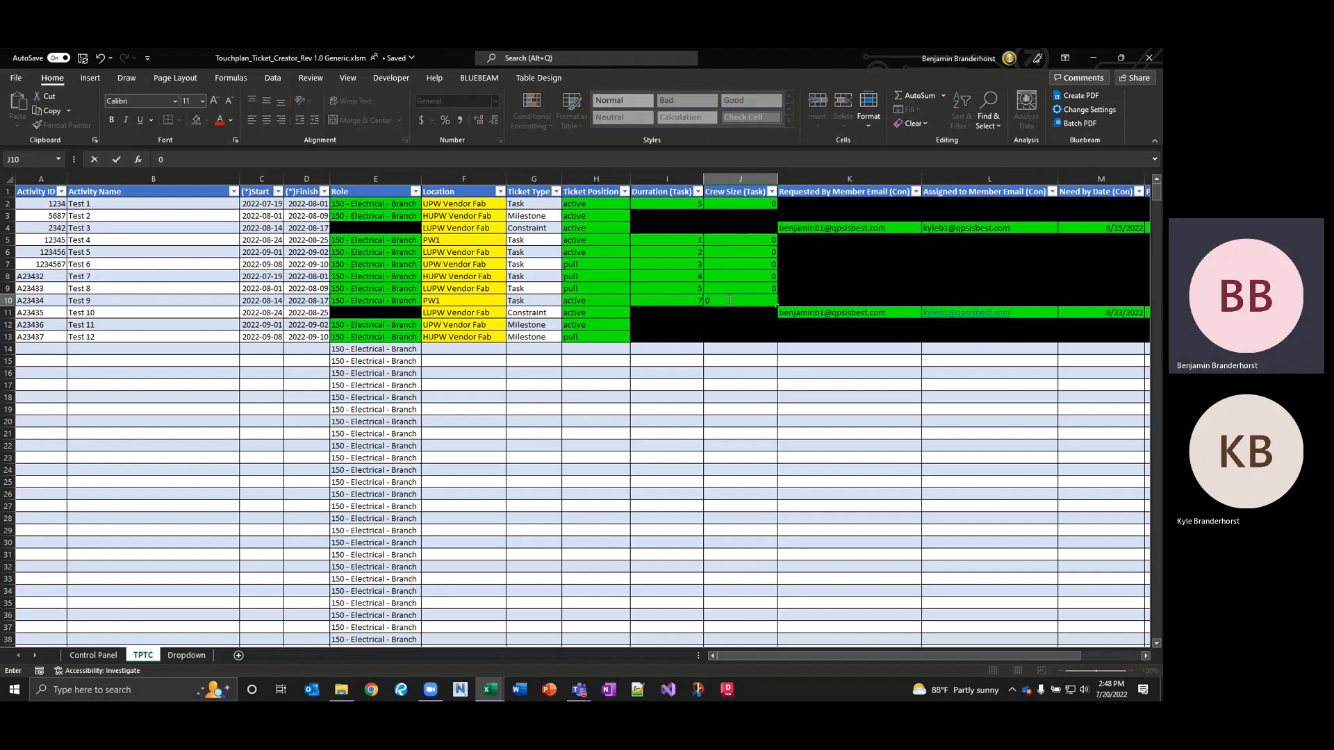
{"action": "key", "text": "Return"}
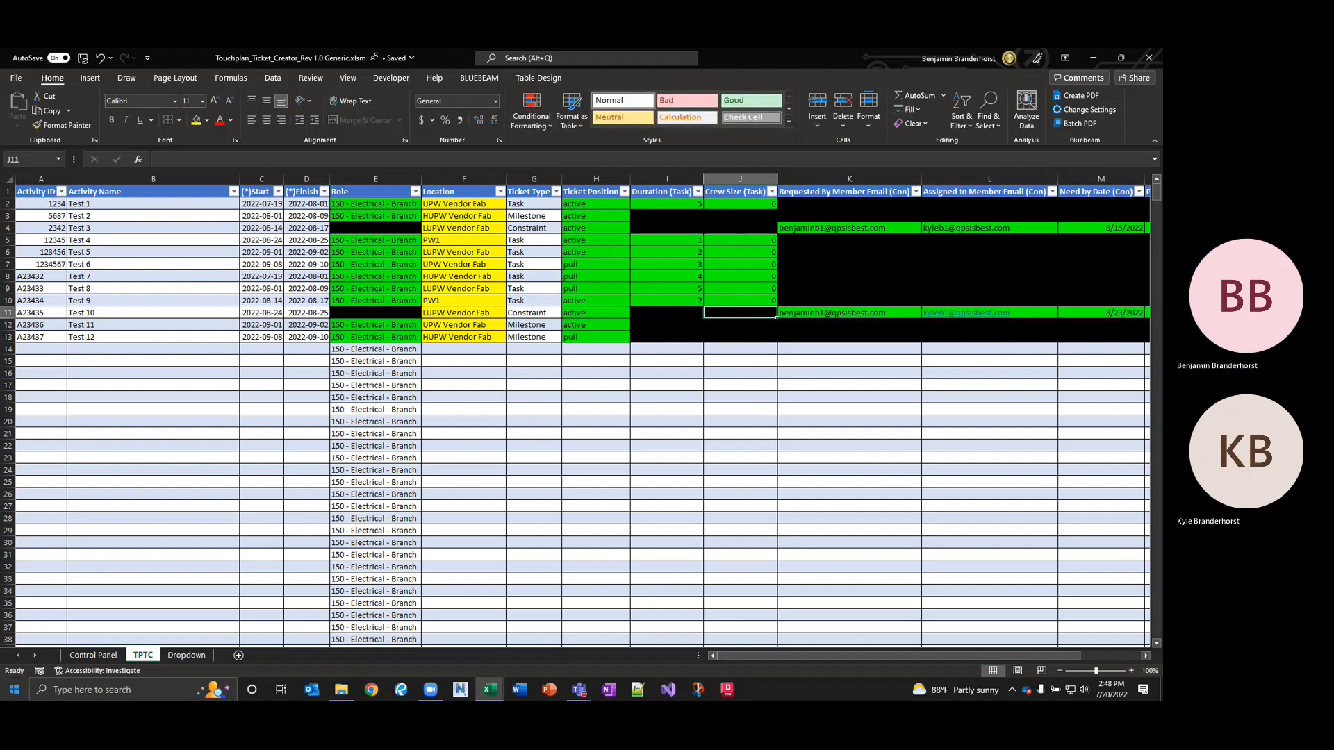
{"action": "left_click", "coordinate": [86, 656]}
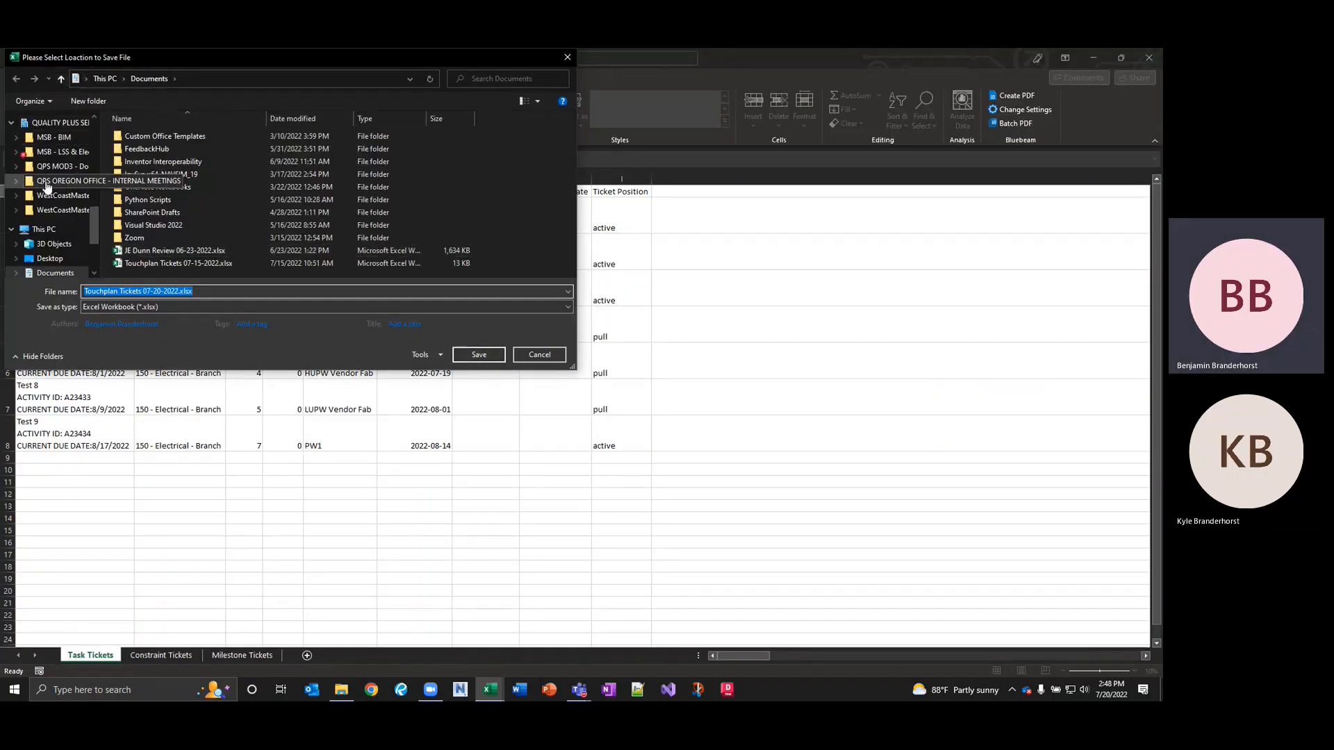
Save the exported workbook to the Desktop under the name Touchplan Tickets 07-20-2022.xlsx.
{"action": "scroll", "coordinate": [57, 167], "scroll_direction": "up", "scroll_amount": 5}
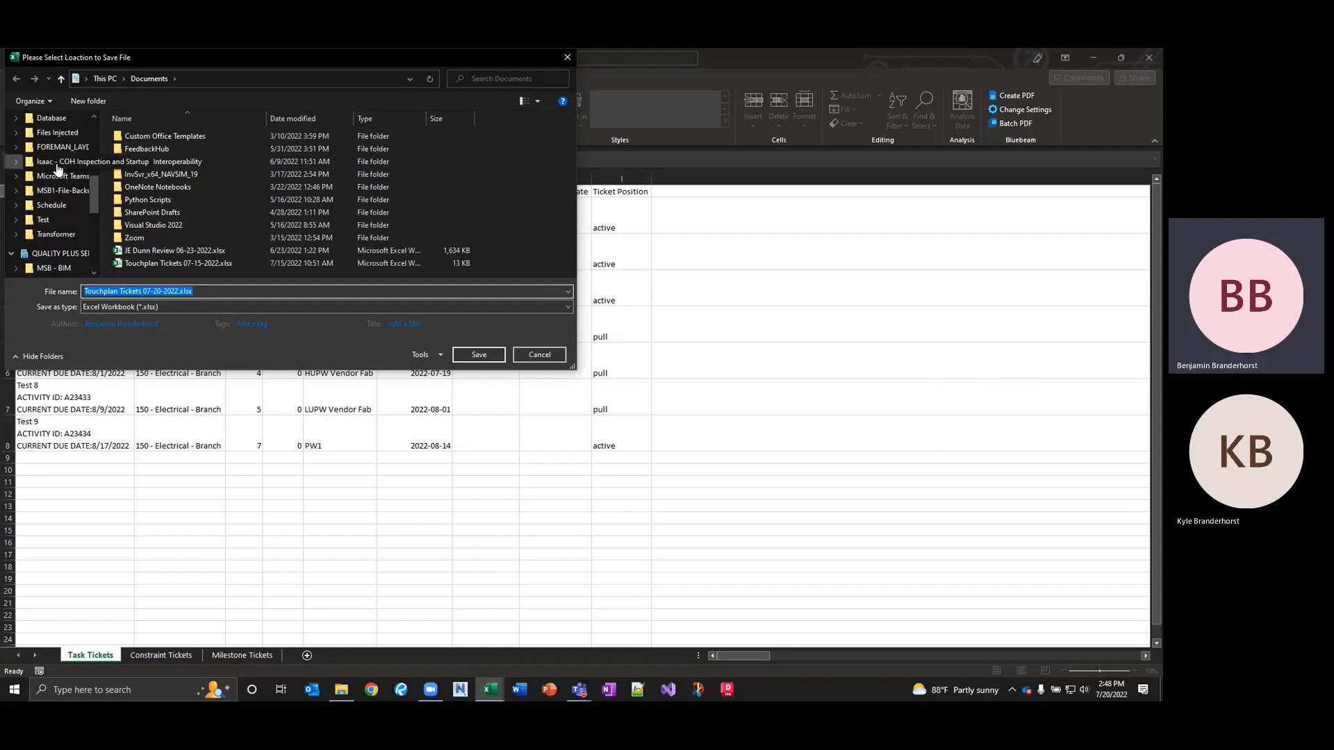
{"action": "left_click", "coordinate": [60, 147]}
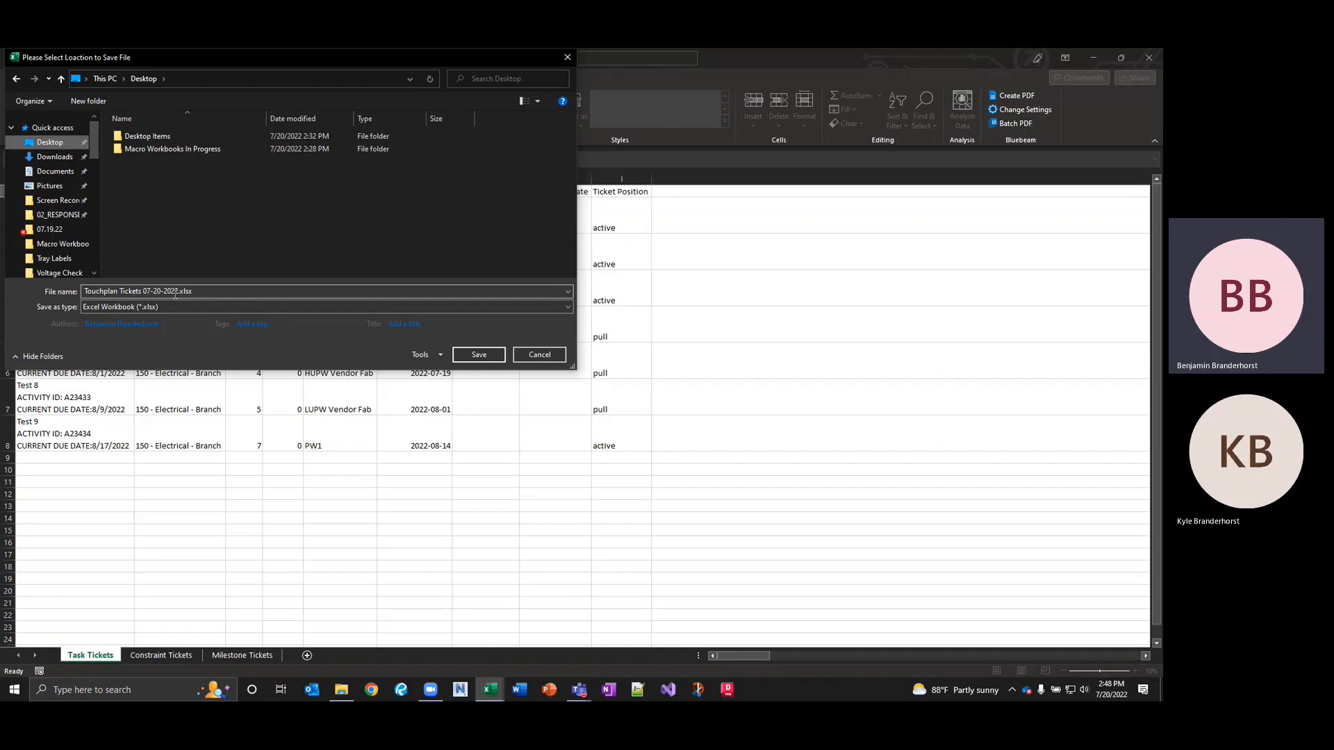
{"action": "left_click", "coordinate": [476, 354]}
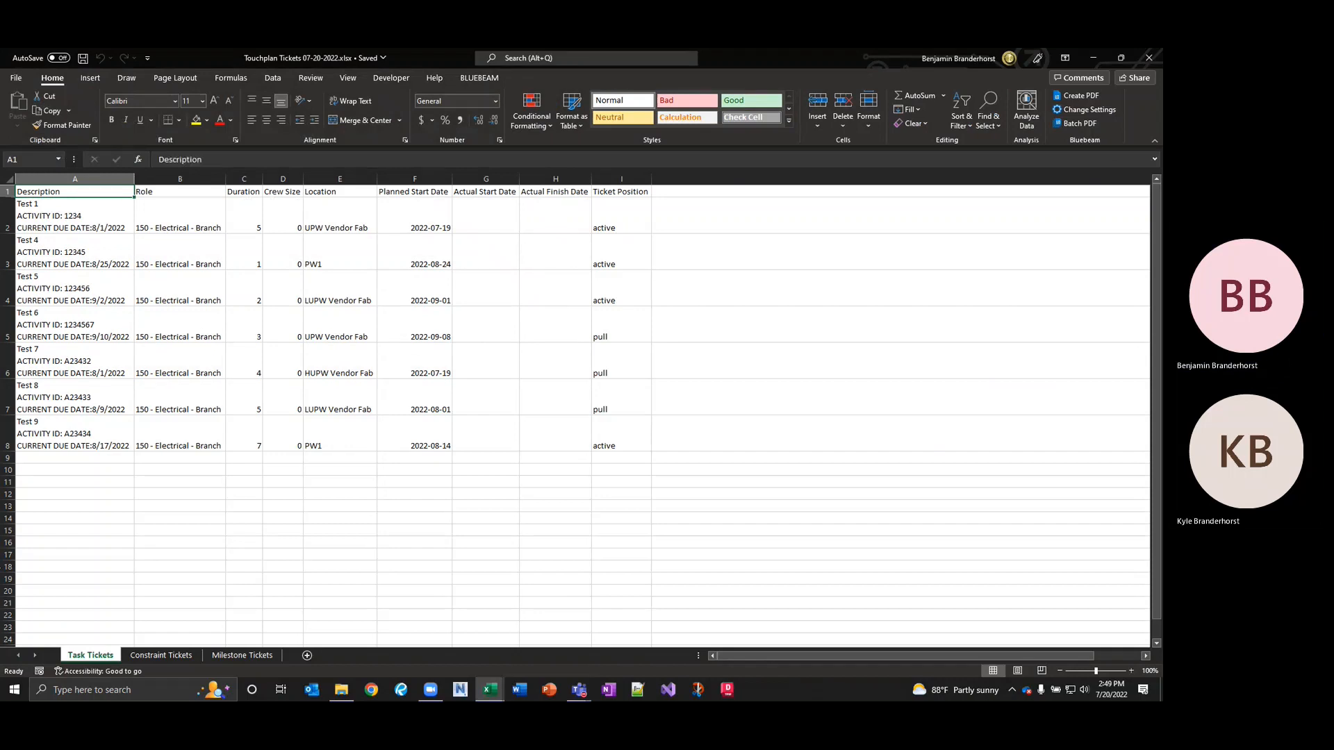
Look over the Constraint and Milestone Tickets sheets, then close Touchplan Tickets 07-20-2022.xlsx.
{"action": "left_click", "coordinate": [160, 656]}
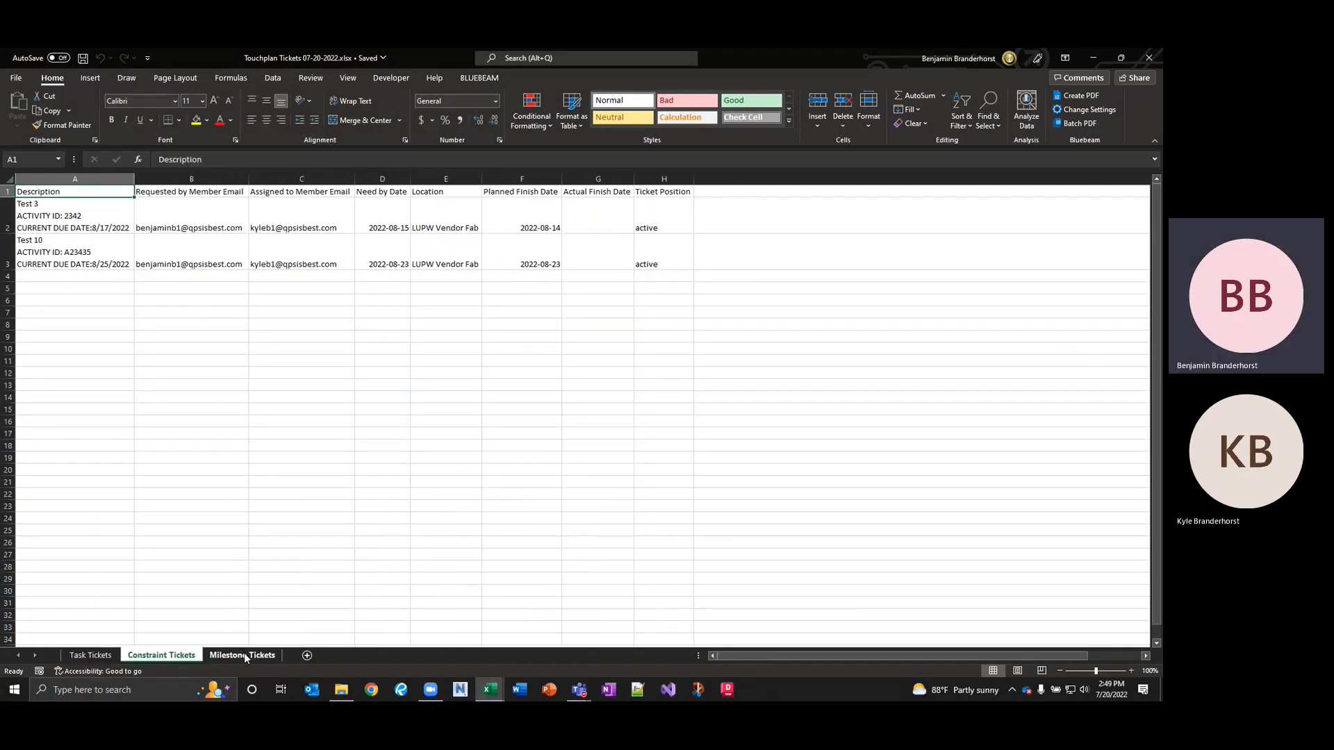
{"action": "left_click", "coordinate": [244, 656]}
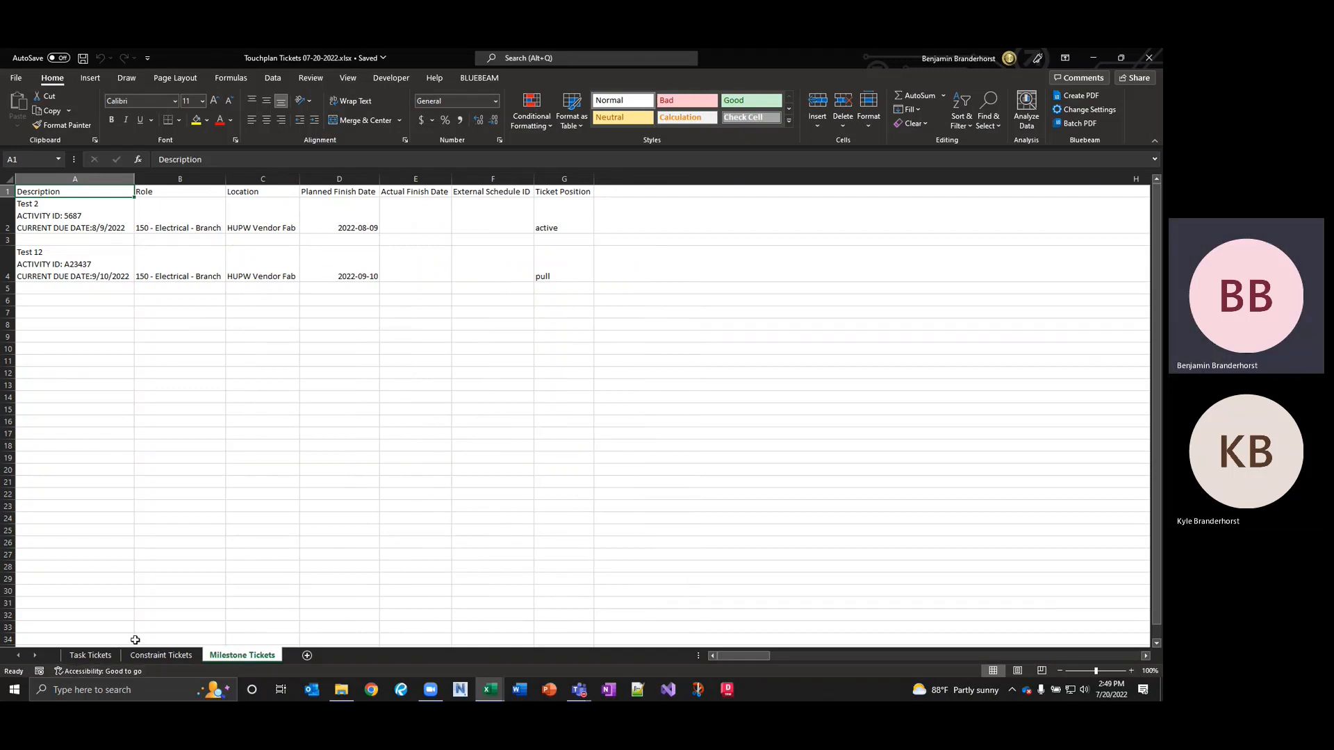
{"action": "left_click", "coordinate": [91, 655]}
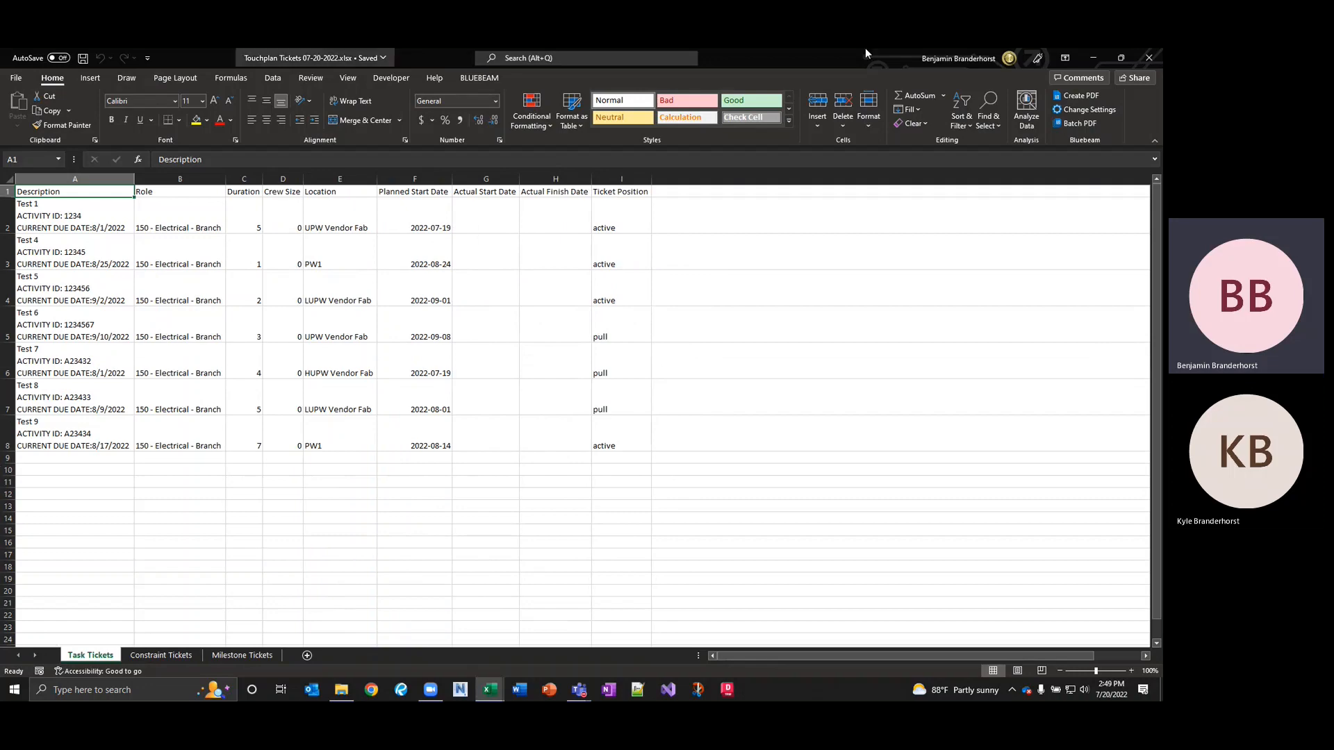
{"action": "left_click", "coordinate": [1148, 63]}
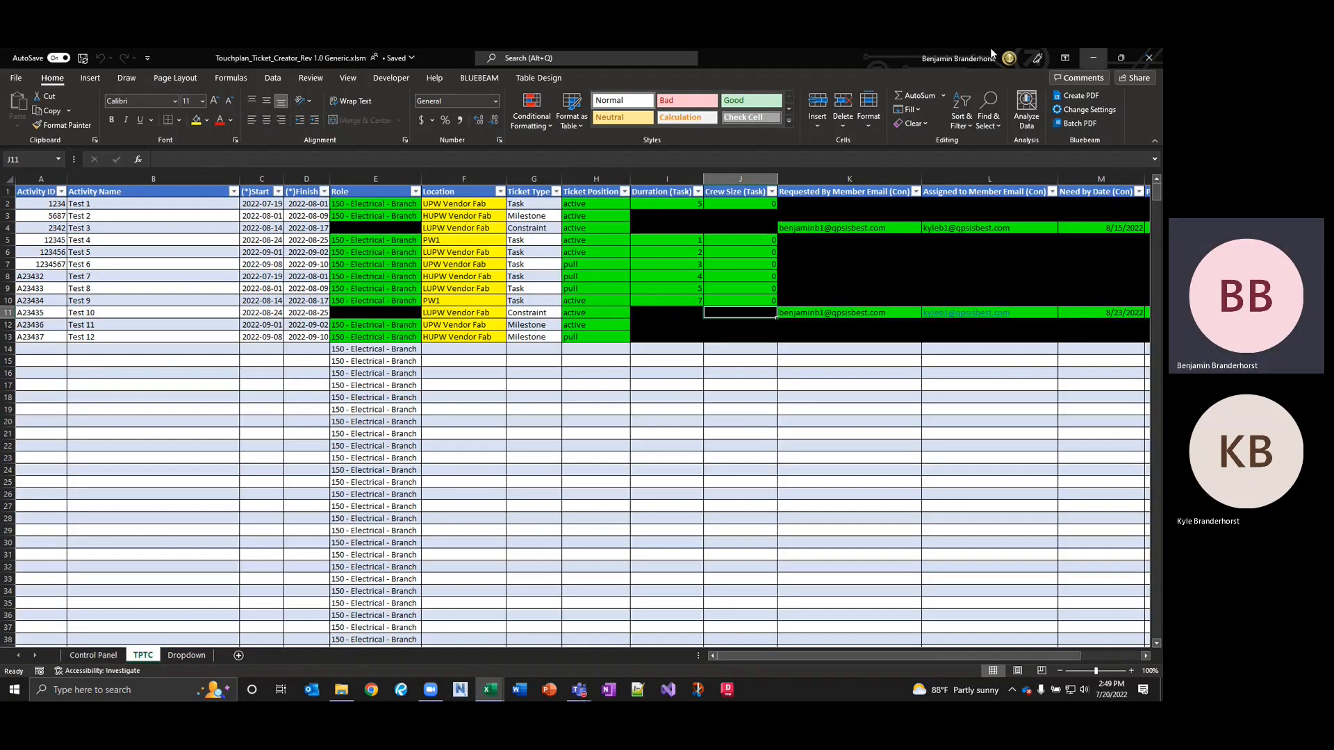
Bring Chrome forward, maximize it, and load Touchplan from its bookmark.
{"action": "left_click", "coordinate": [379, 696]}
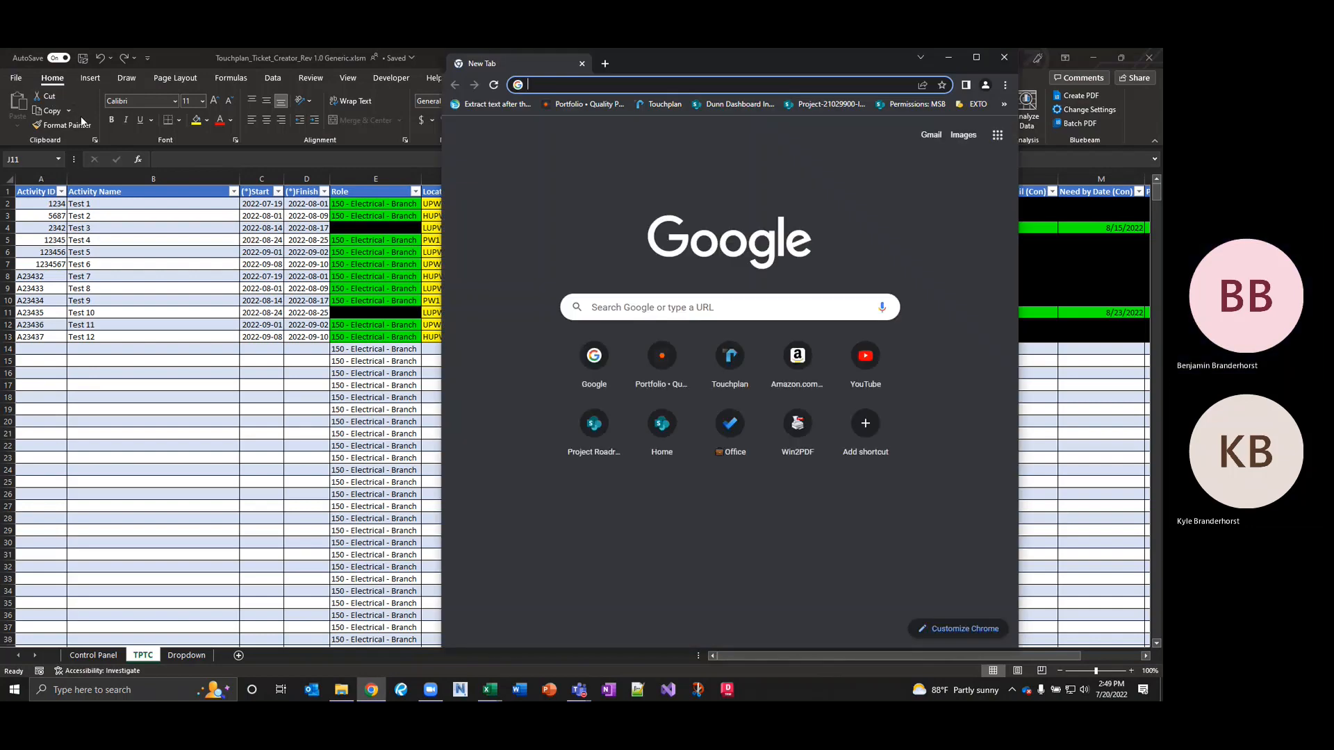
{"action": "left_click", "coordinate": [976, 58]}
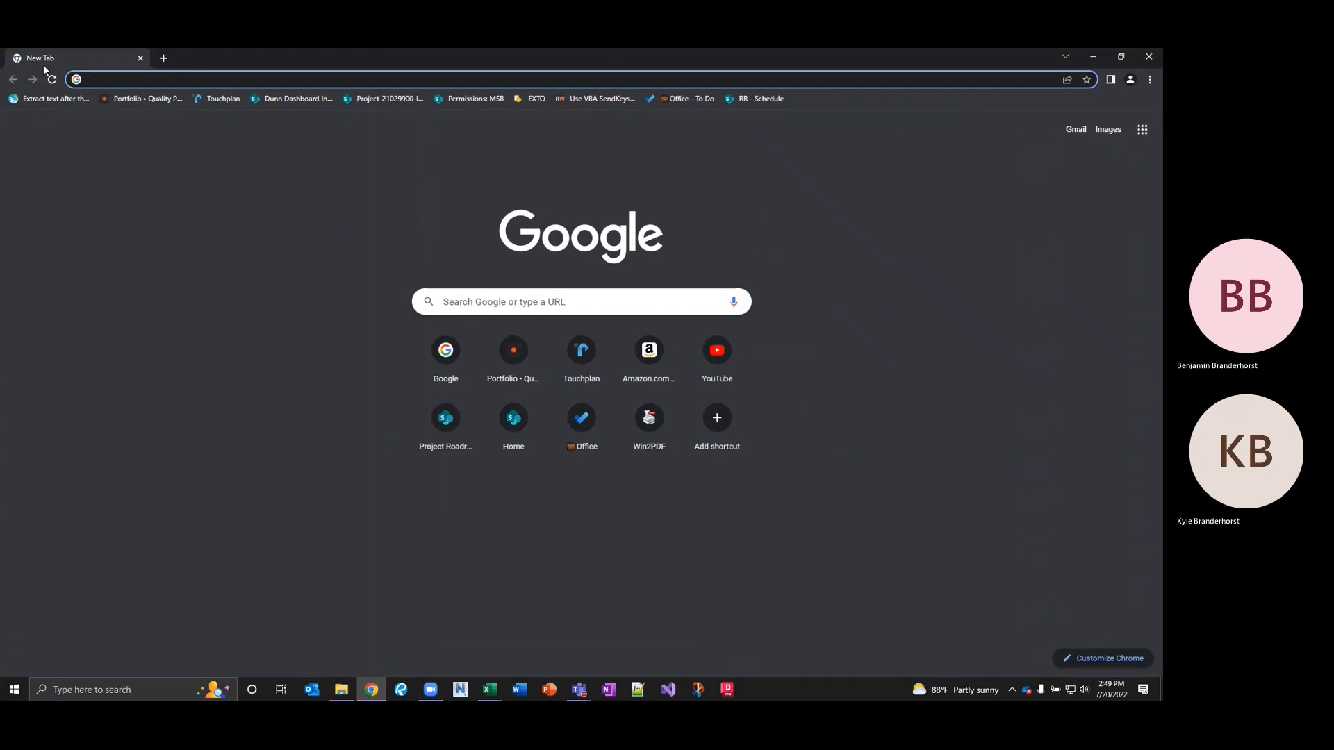
{"action": "left_click", "coordinate": [222, 99]}
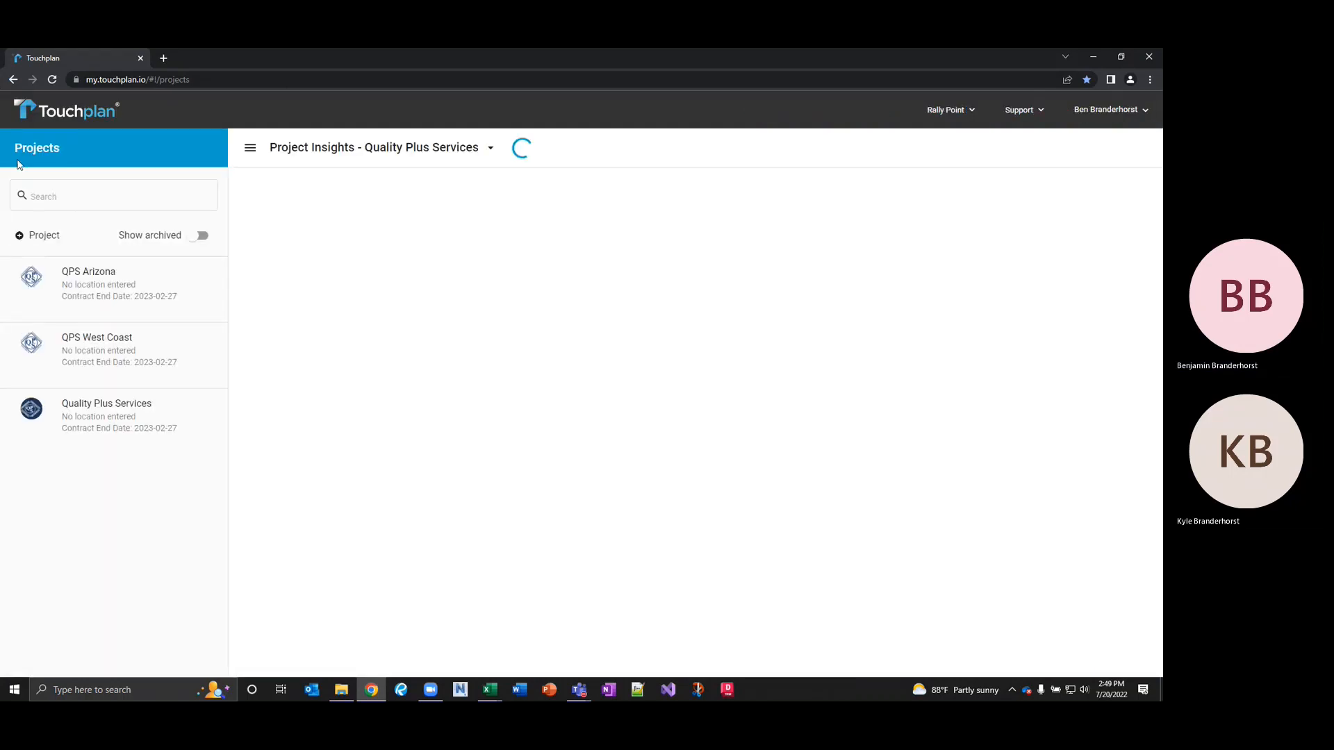
Open the QPS Arizona project and start Import Tickets from its options menu.
{"action": "left_click", "coordinate": [115, 276]}
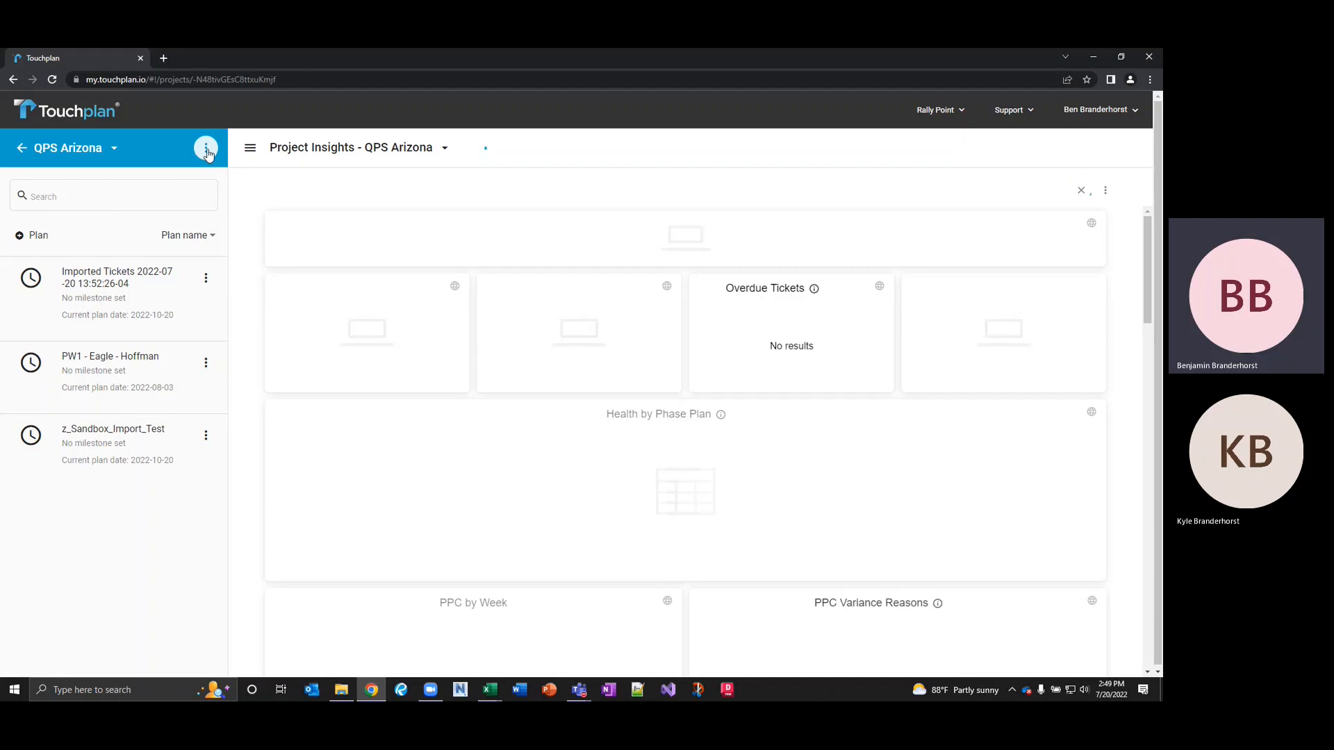
{"action": "left_click", "coordinate": [206, 148]}
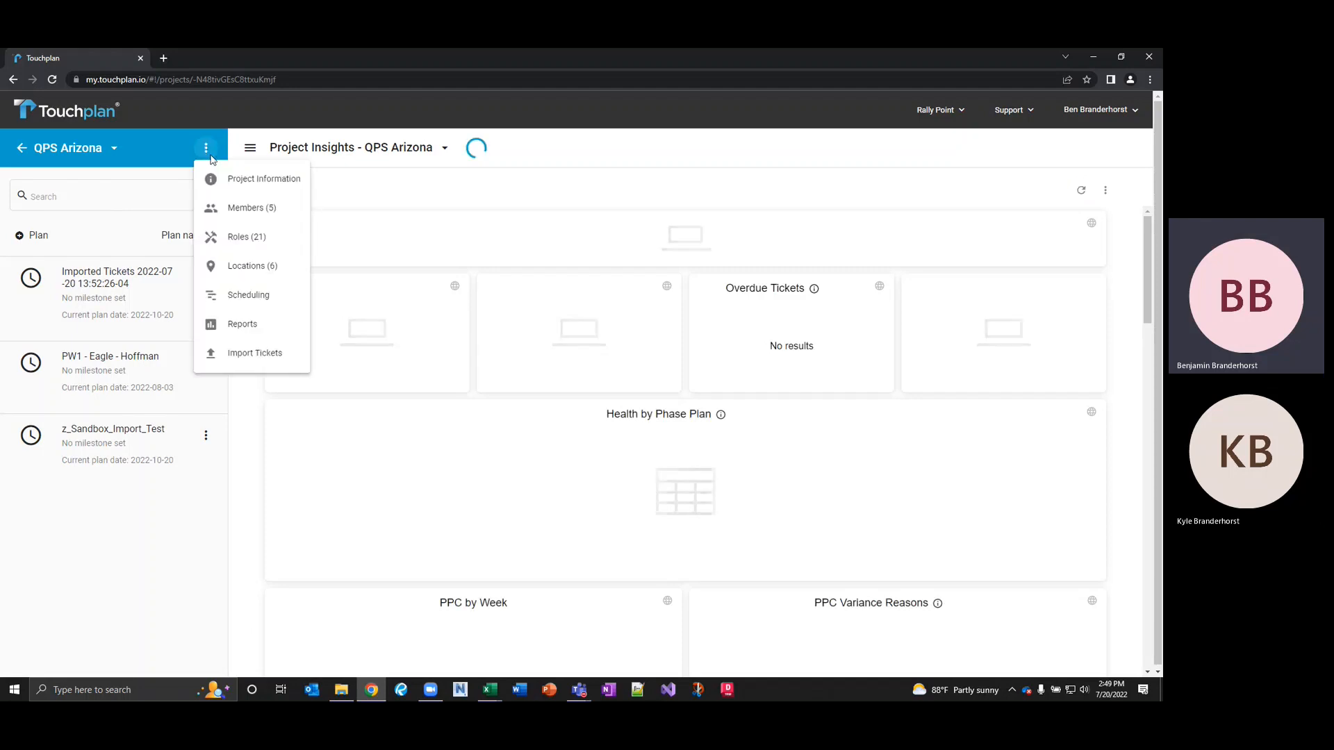
{"action": "left_click", "coordinate": [267, 355]}
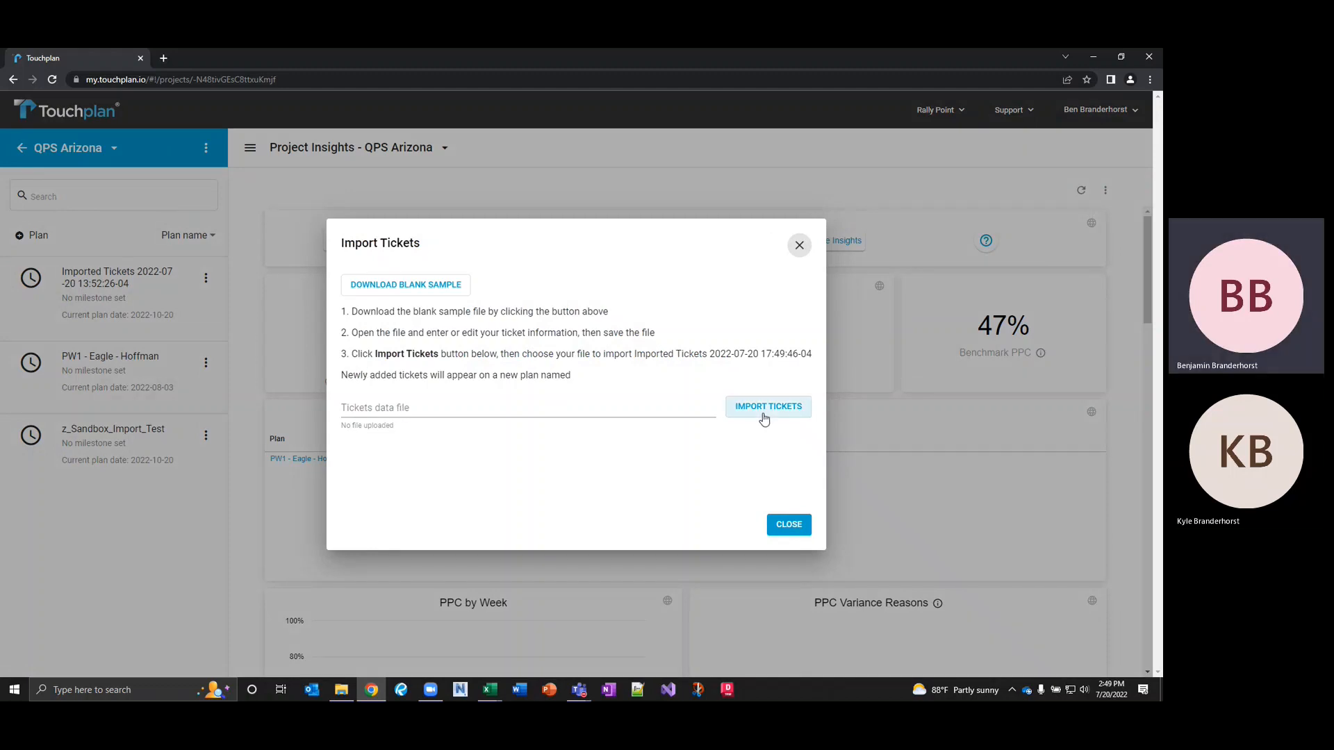
Upload Touchplan Tickets 07-20-2022.xlsx from the Desktop as the tickets data file.
{"action": "left_click", "coordinate": [402, 411]}
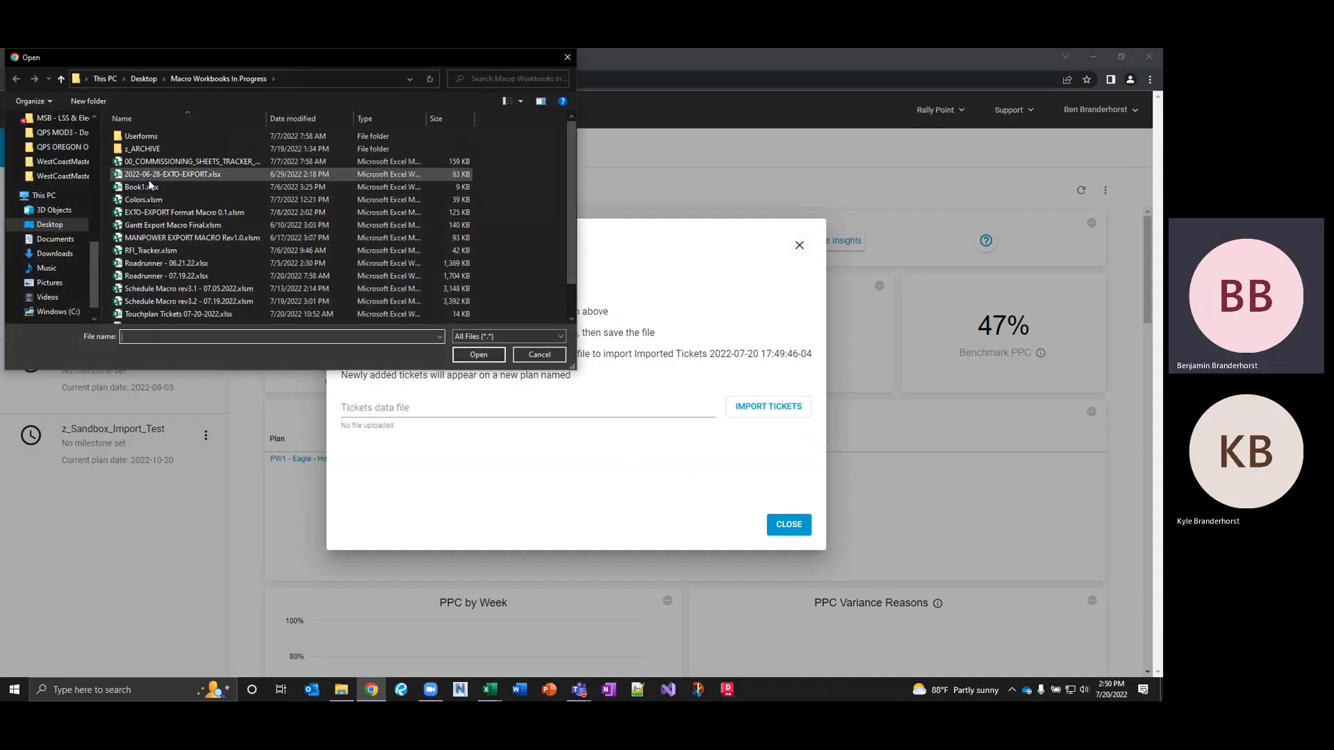
{"action": "scroll", "coordinate": [59, 142], "scroll_direction": "up", "scroll_amount": 8}
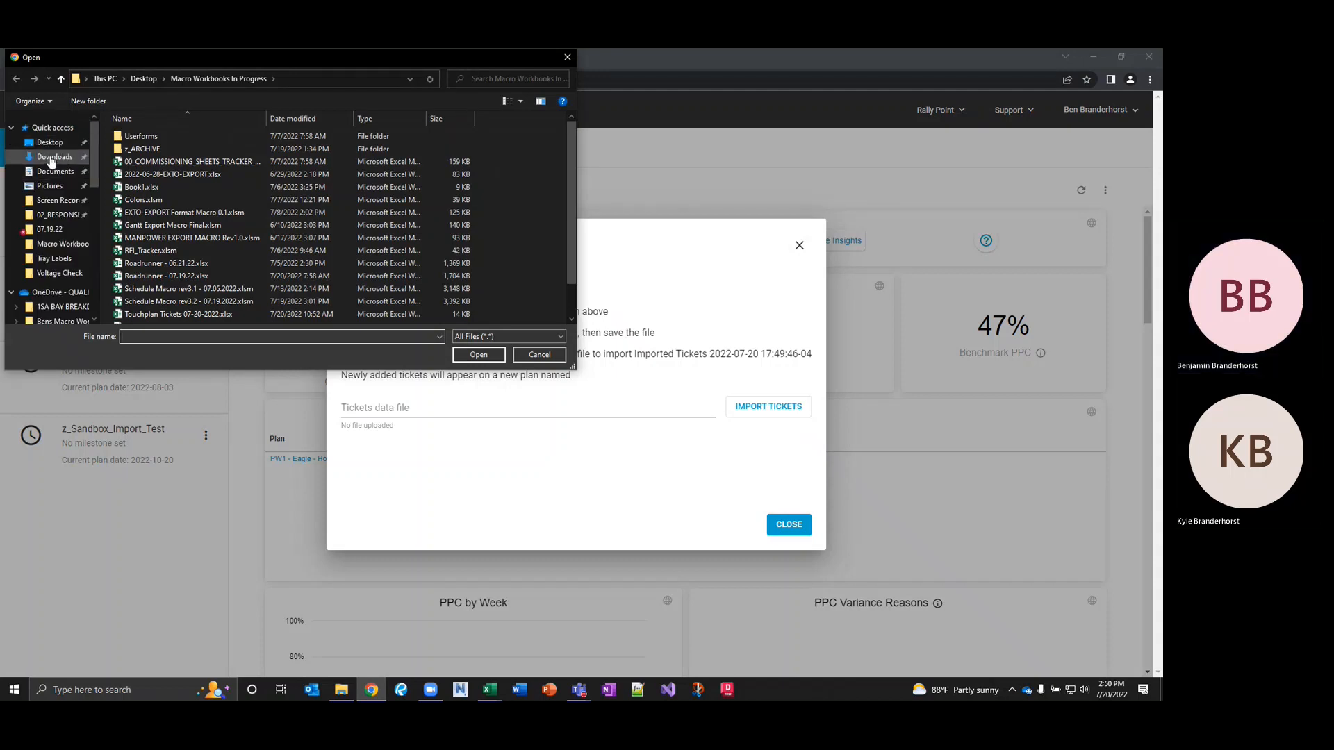
{"action": "left_click", "coordinate": [53, 158]}
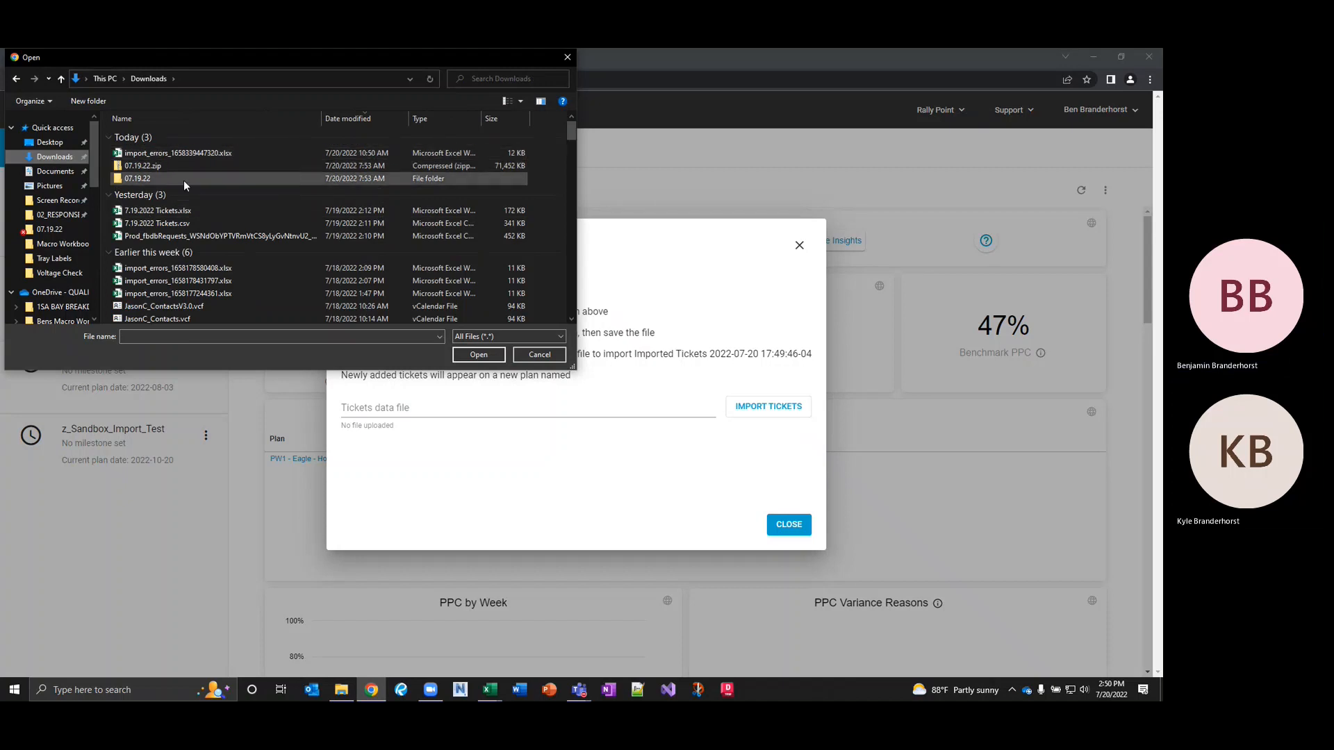
{"action": "left_click", "coordinate": [50, 142]}
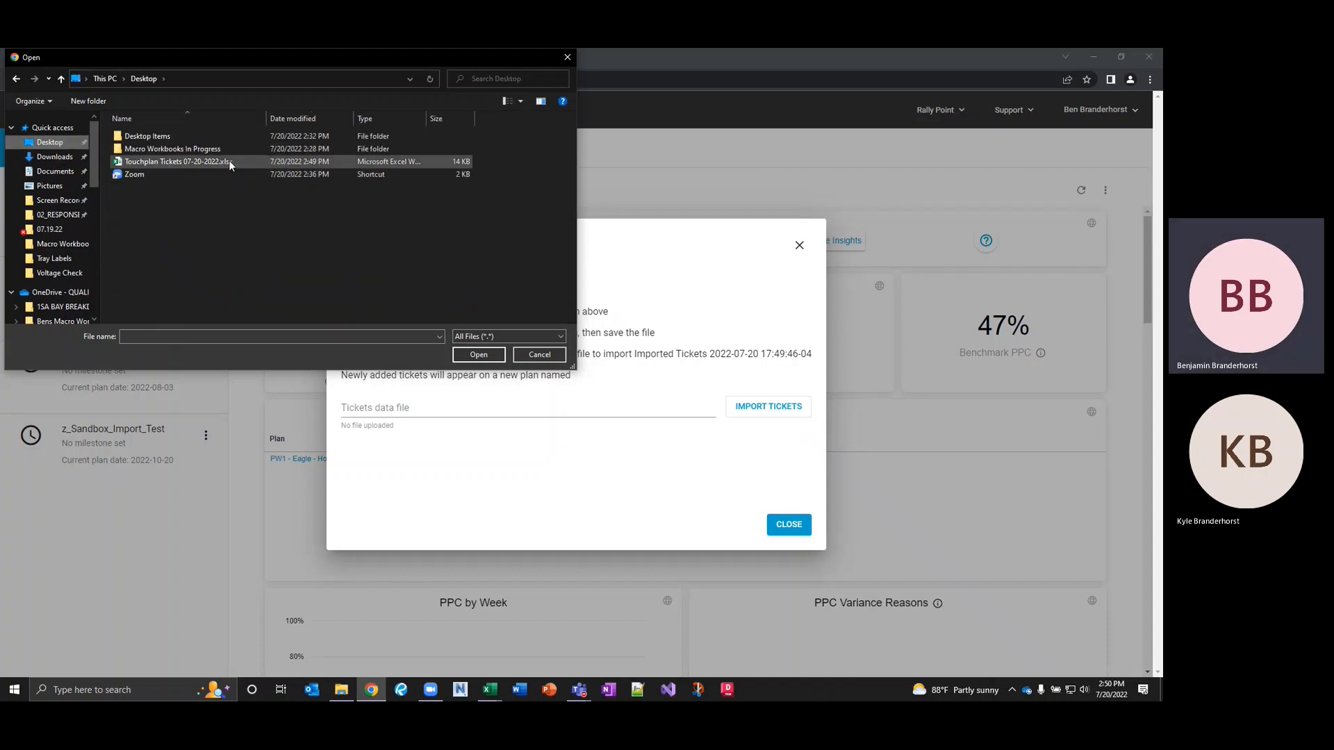
{"action": "left_click", "coordinate": [188, 164]}
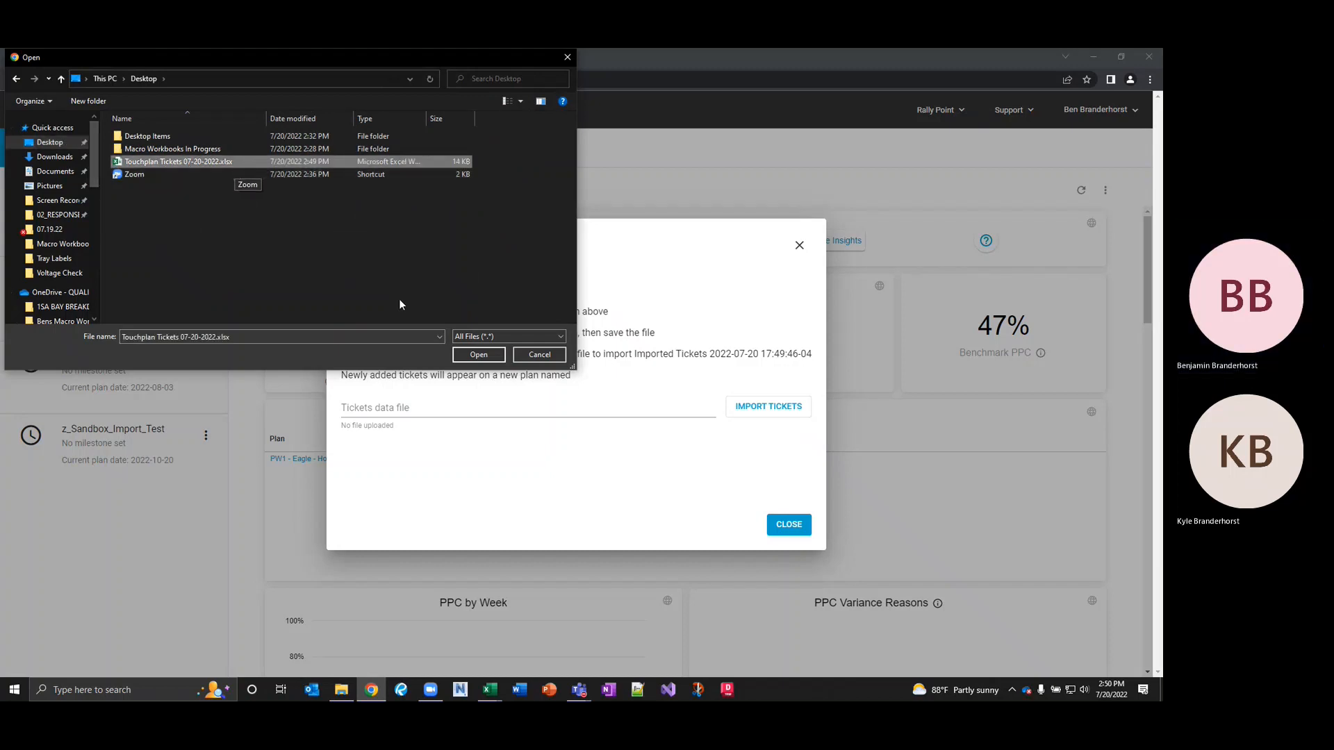
{"action": "left_click", "coordinate": [479, 355]}
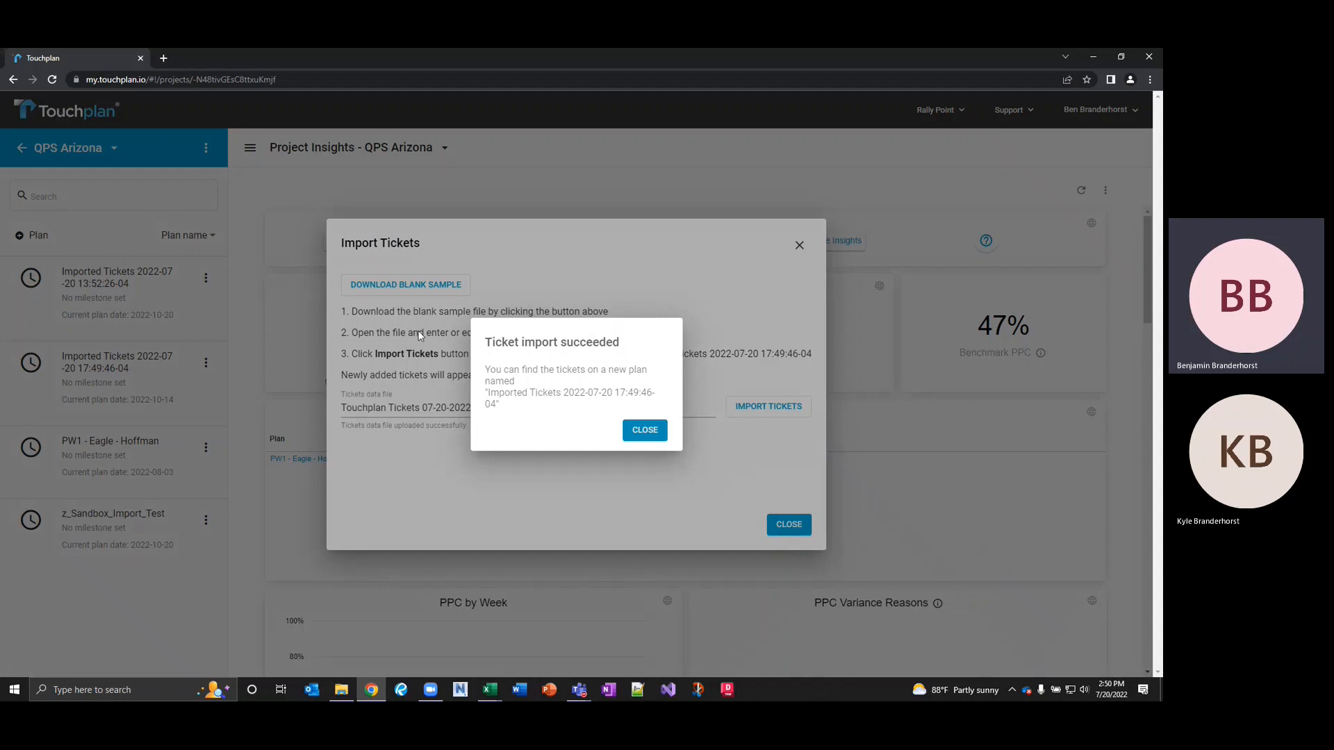
Dismiss the import success message and close the Import Tickets dialog.
{"action": "left_click", "coordinate": [642, 432]}
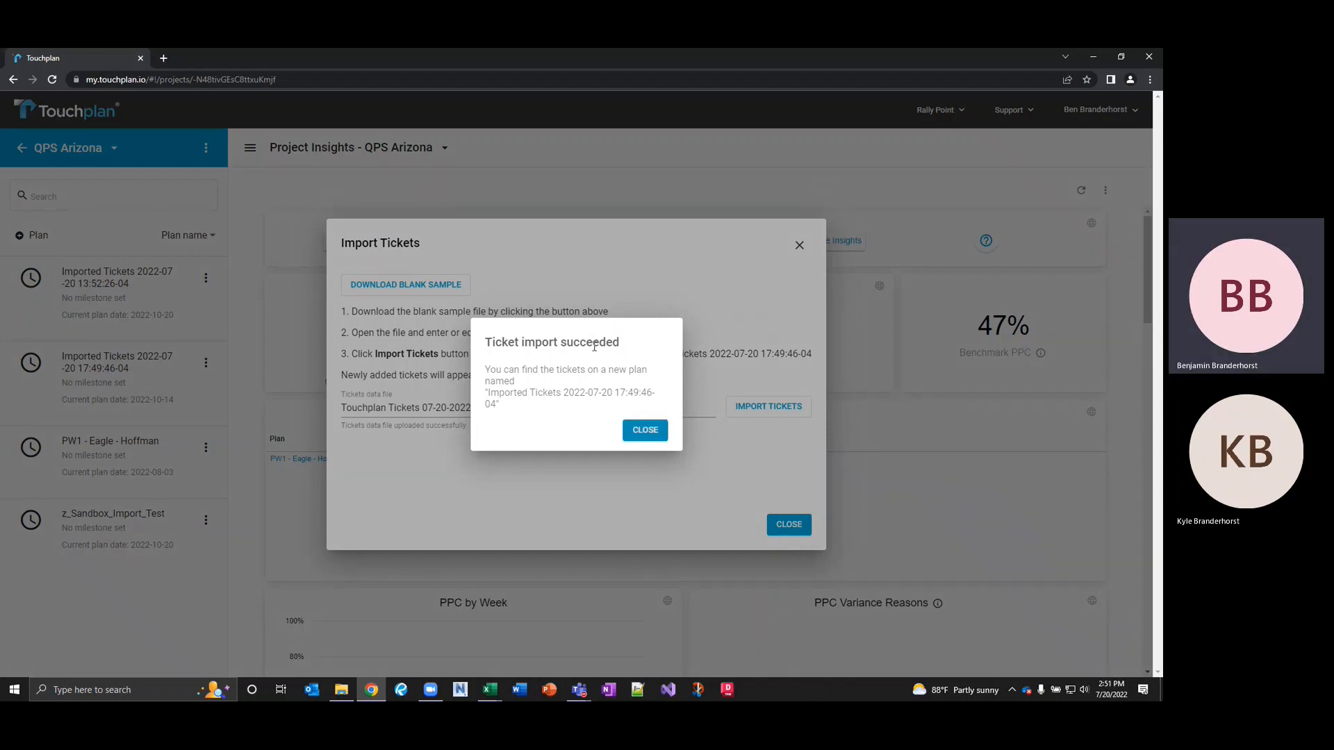
{"action": "left_click", "coordinate": [646, 432]}
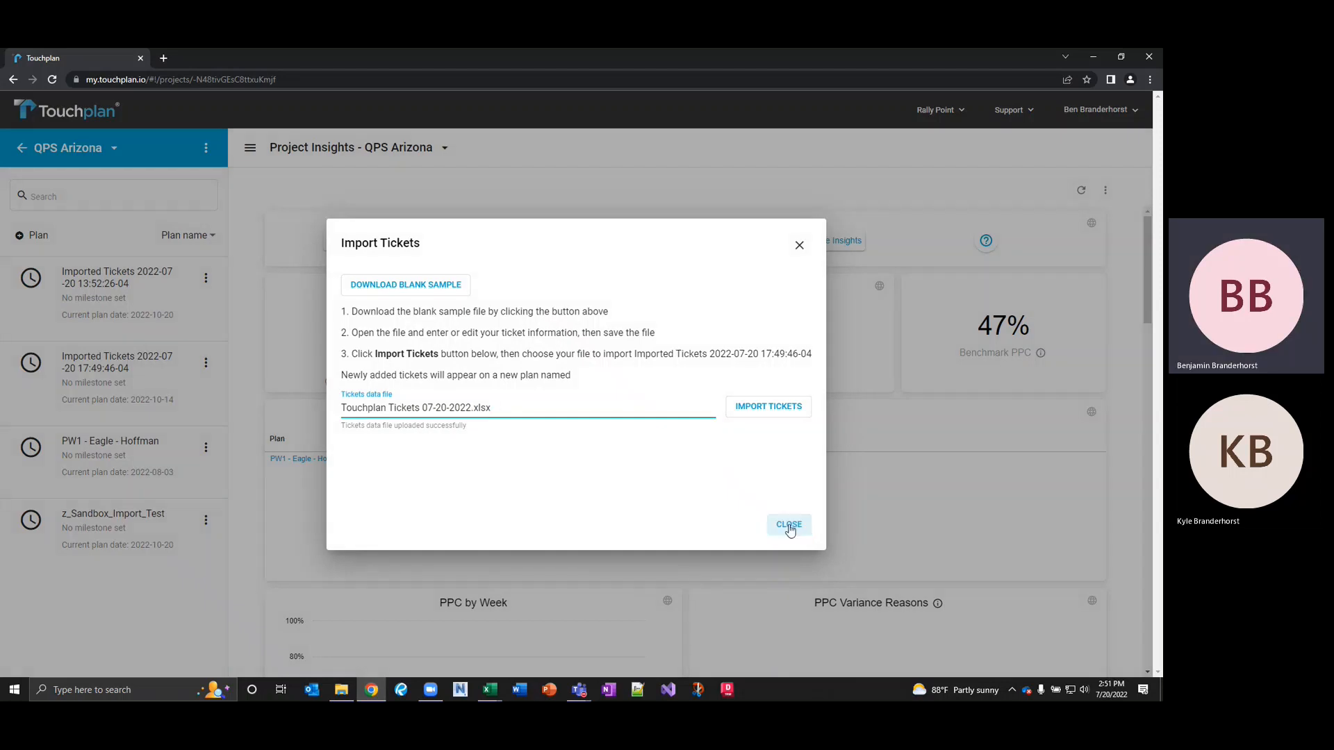
{"action": "left_click", "coordinate": [789, 526]}
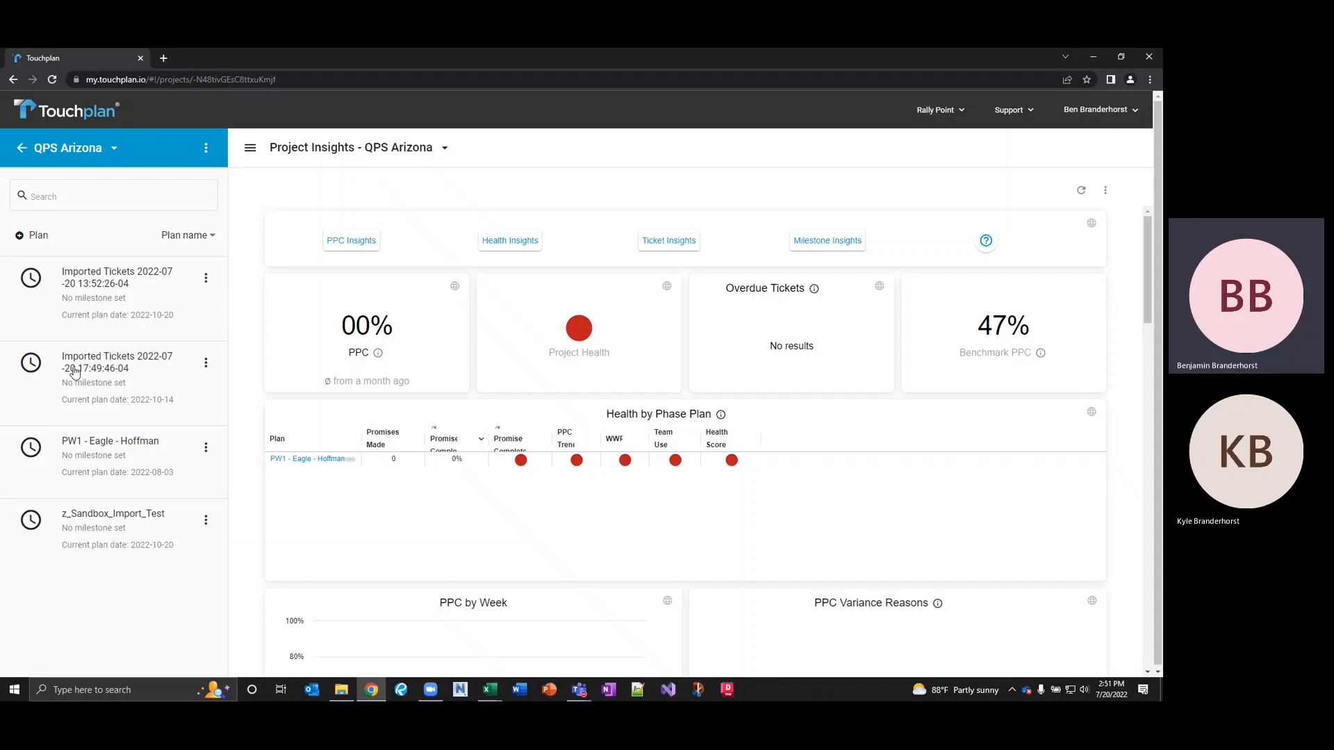
{"action": "left_click", "coordinate": [152, 362]}
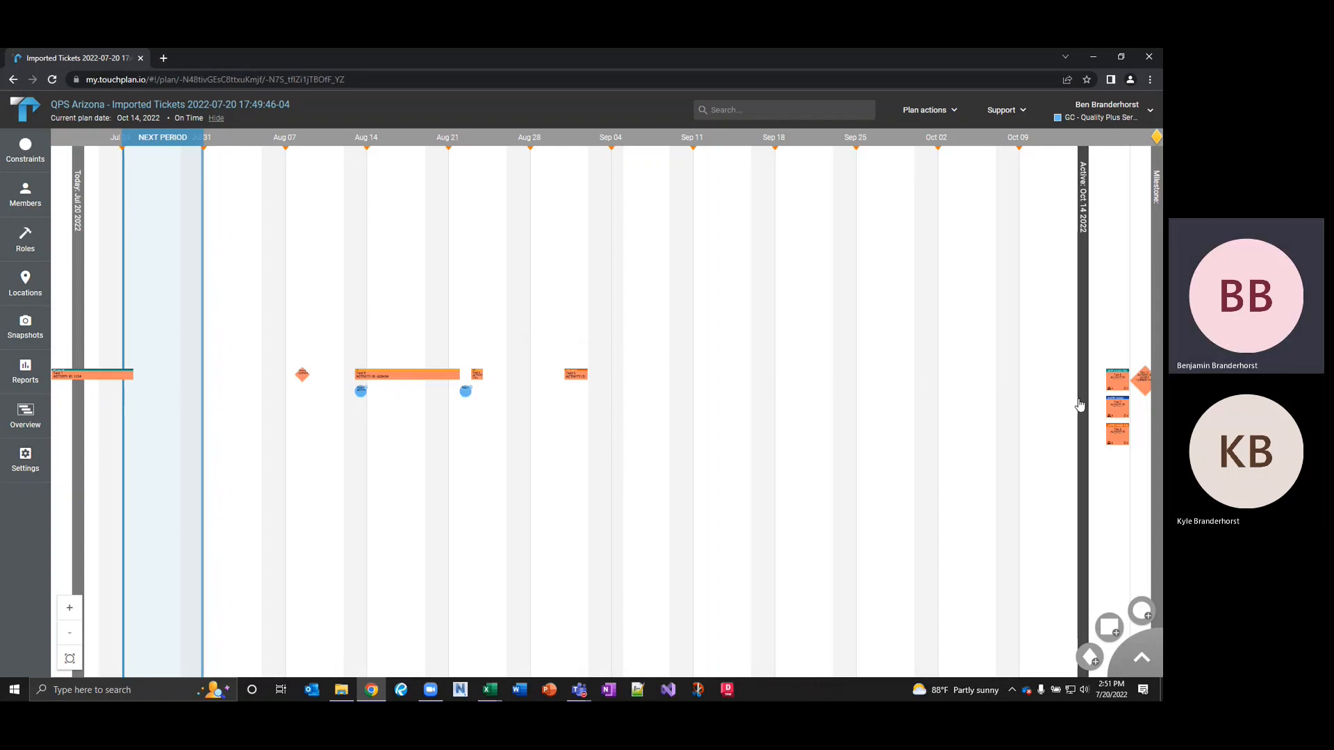
{"action": "left_click_drag", "start_coordinate": [1043, 398], "coordinate": [923, 393]}
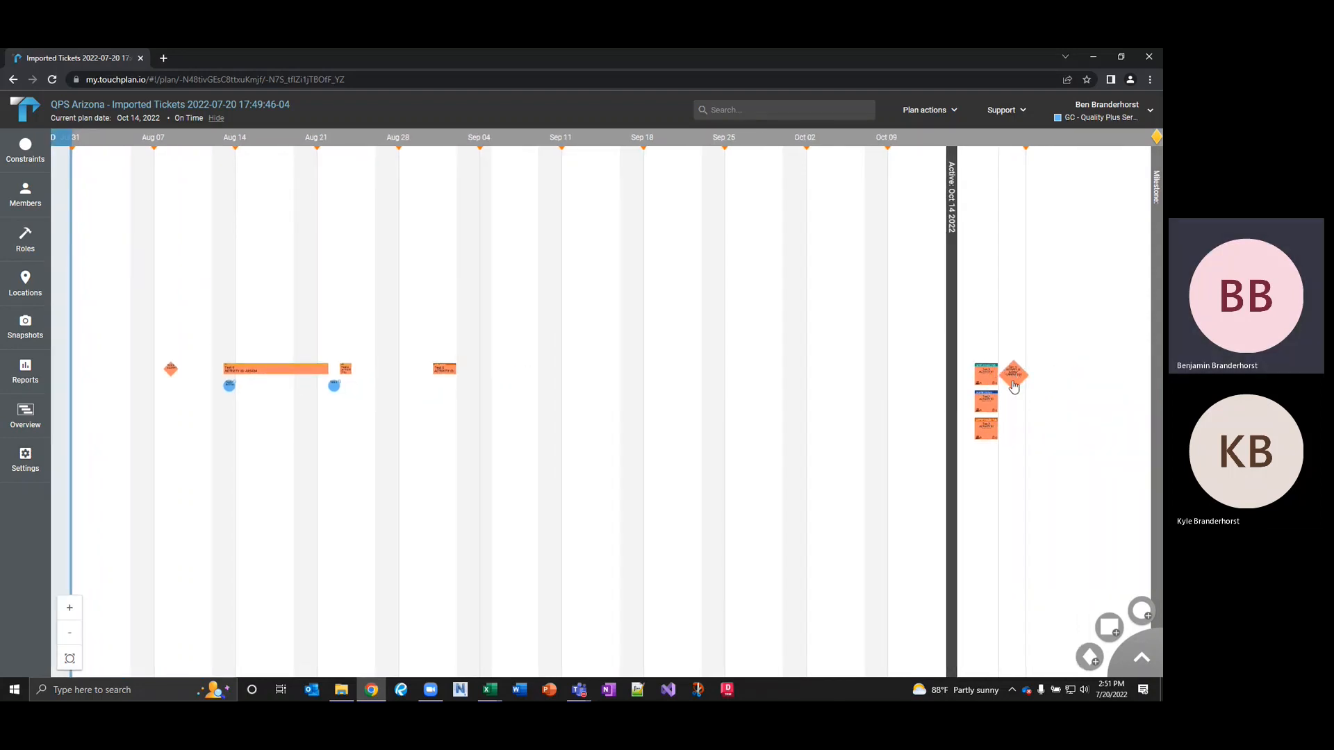
{"action": "left_click_drag", "start_coordinate": [766, 404], "coordinate": [962, 396]}
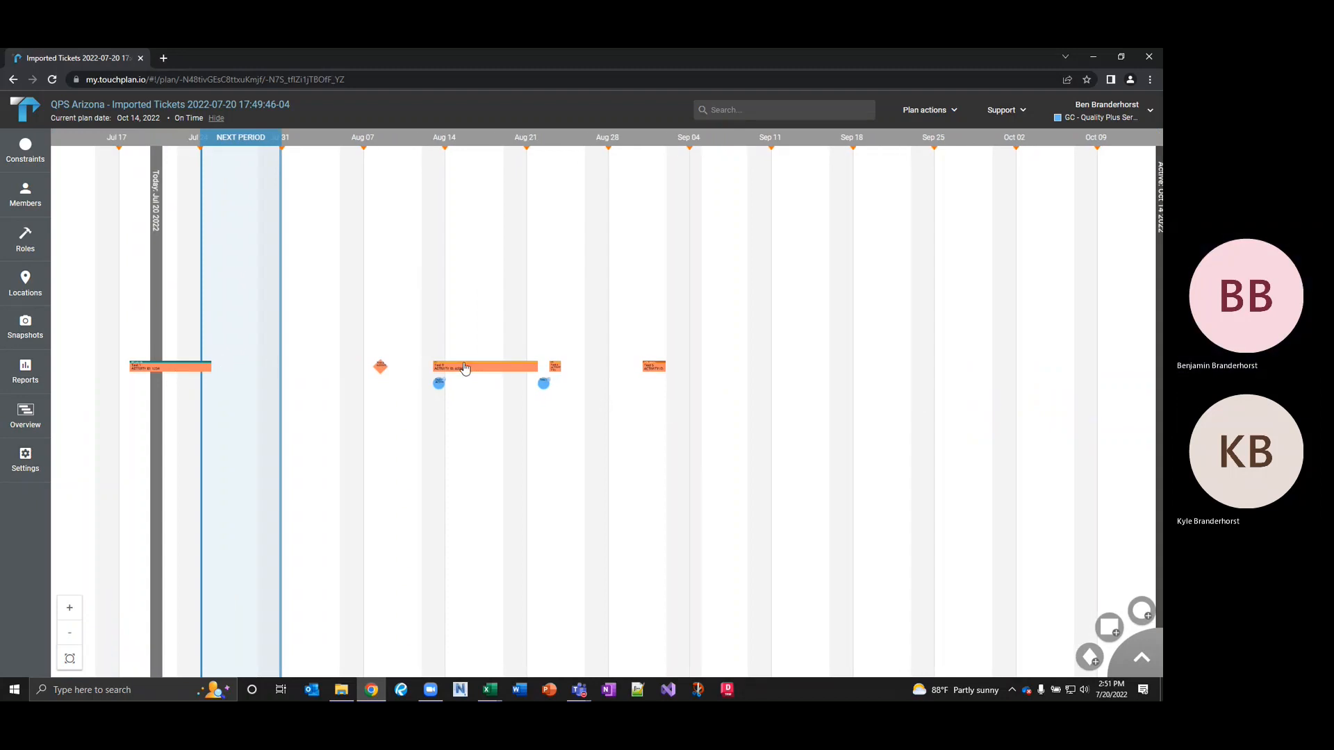
{"action": "scroll", "coordinate": [459, 370], "scroll_direction": "up", "scroll_amount": 2}
{"action": "scroll", "coordinate": [454, 377], "scroll_direction": "up", "scroll_amount": 4}
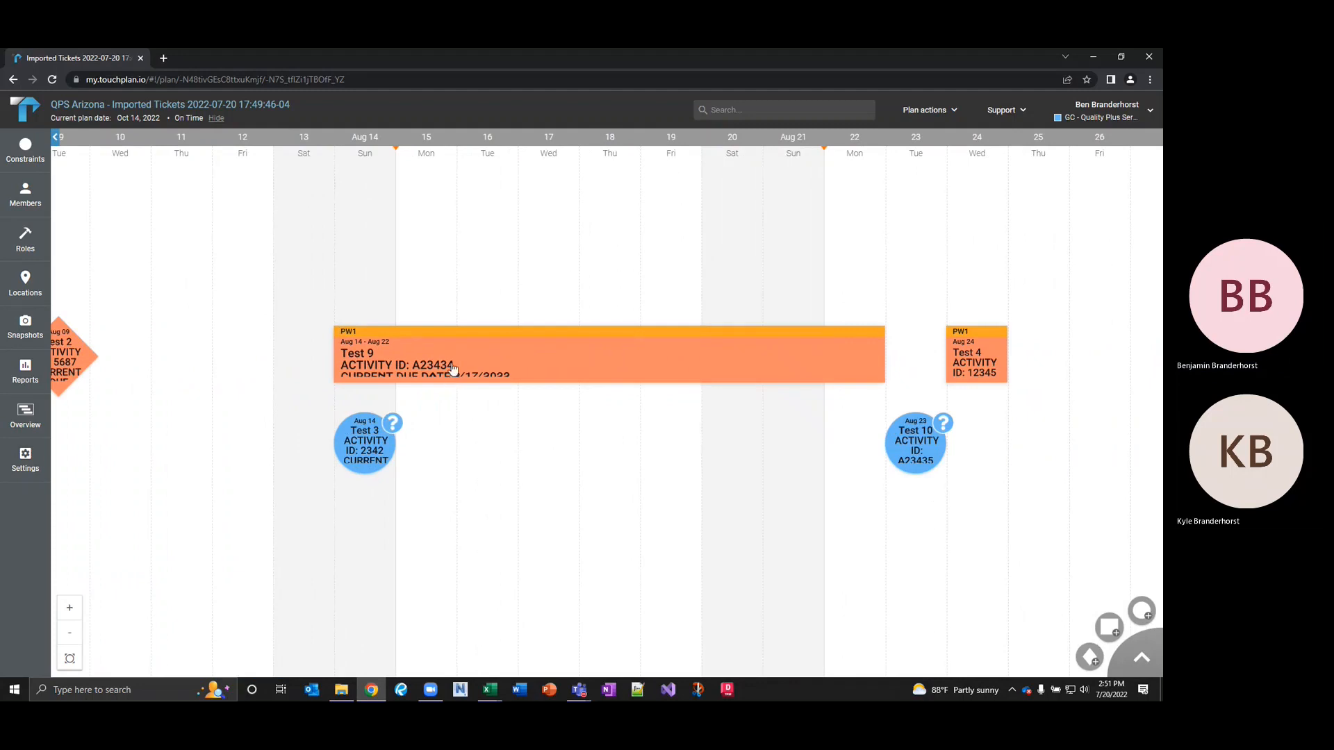
{"action": "left_click", "coordinate": [452, 369]}
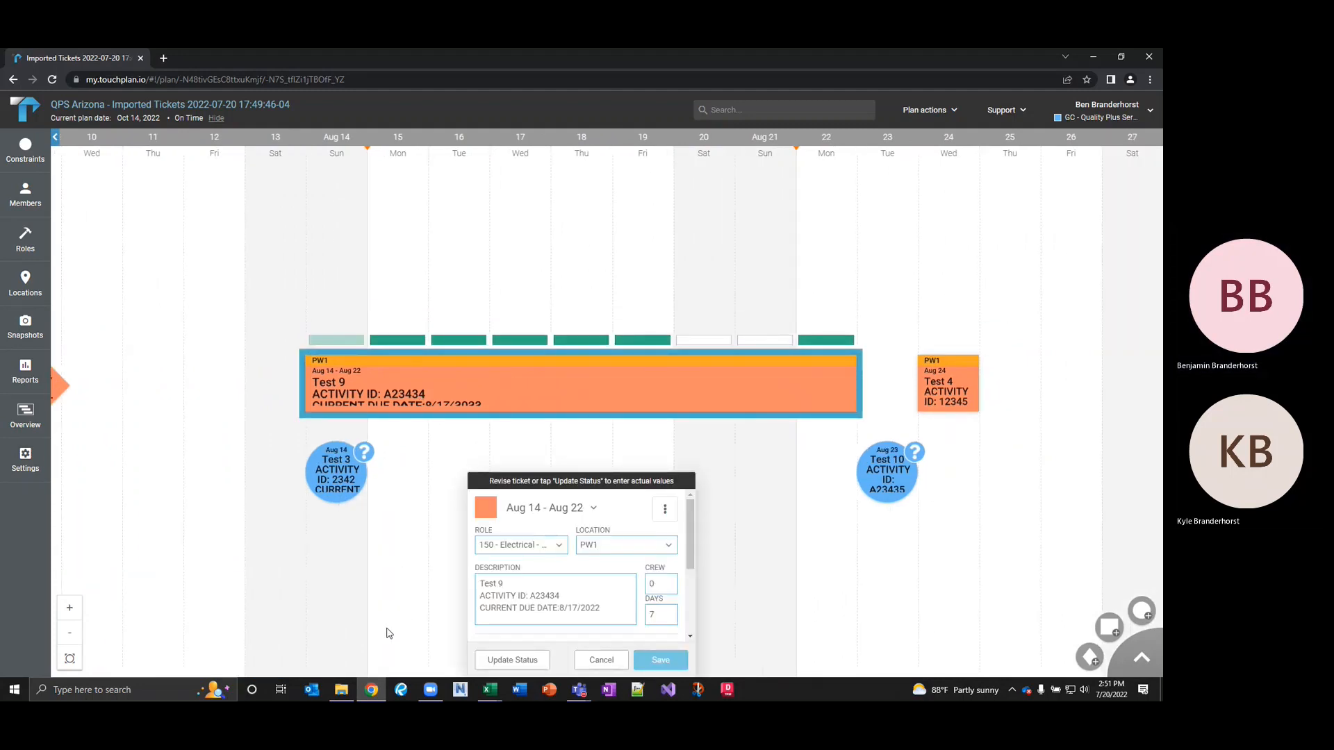
{"action": "scroll", "coordinate": [518, 633], "scroll_direction": "down", "scroll_amount": 3}
{"action": "left_click", "coordinate": [514, 549]}
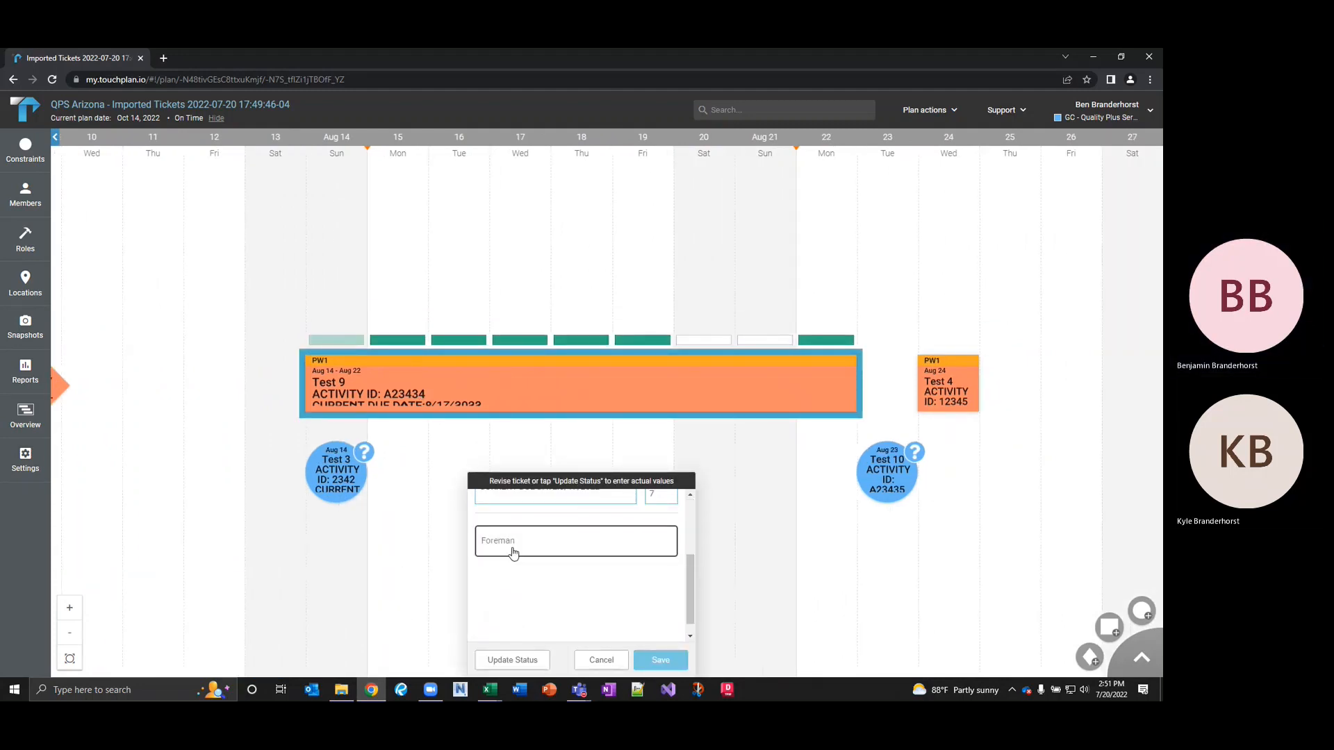
{"action": "left_click", "coordinate": [516, 550]}
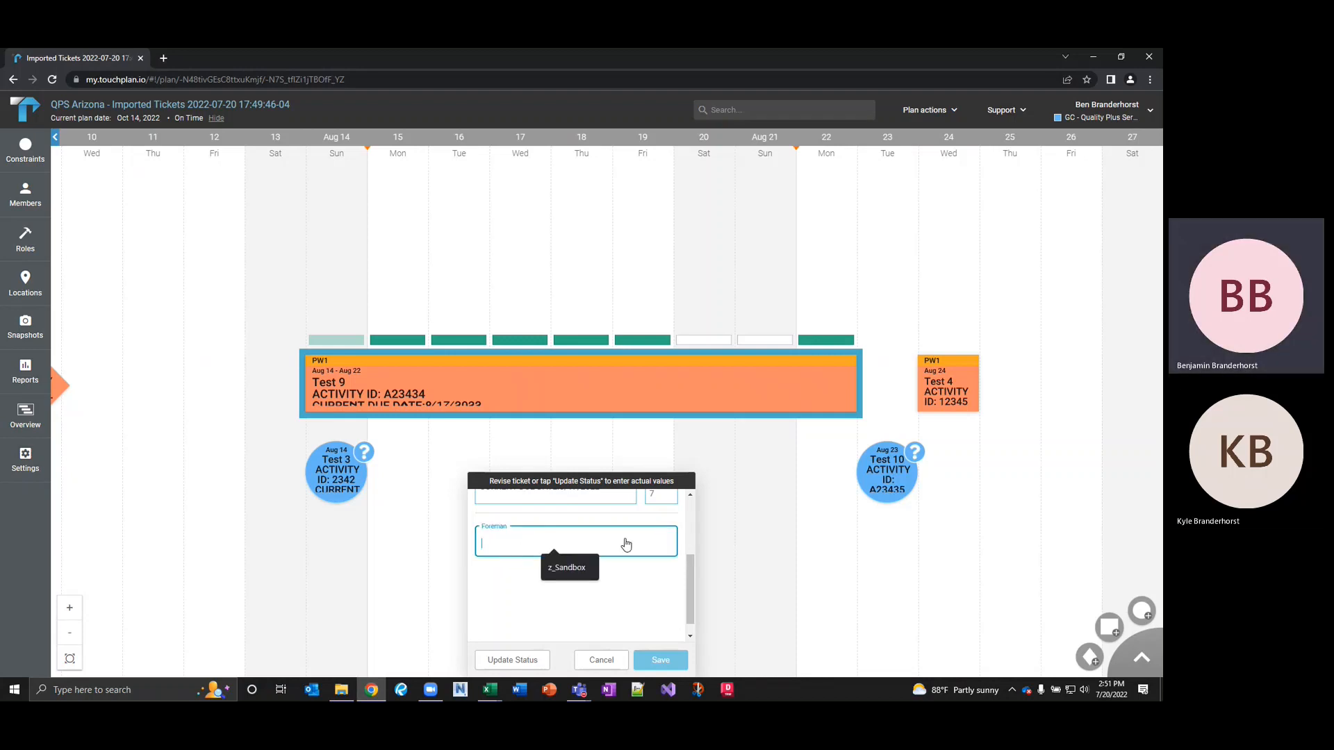
{"action": "left_click", "coordinate": [599, 660]}
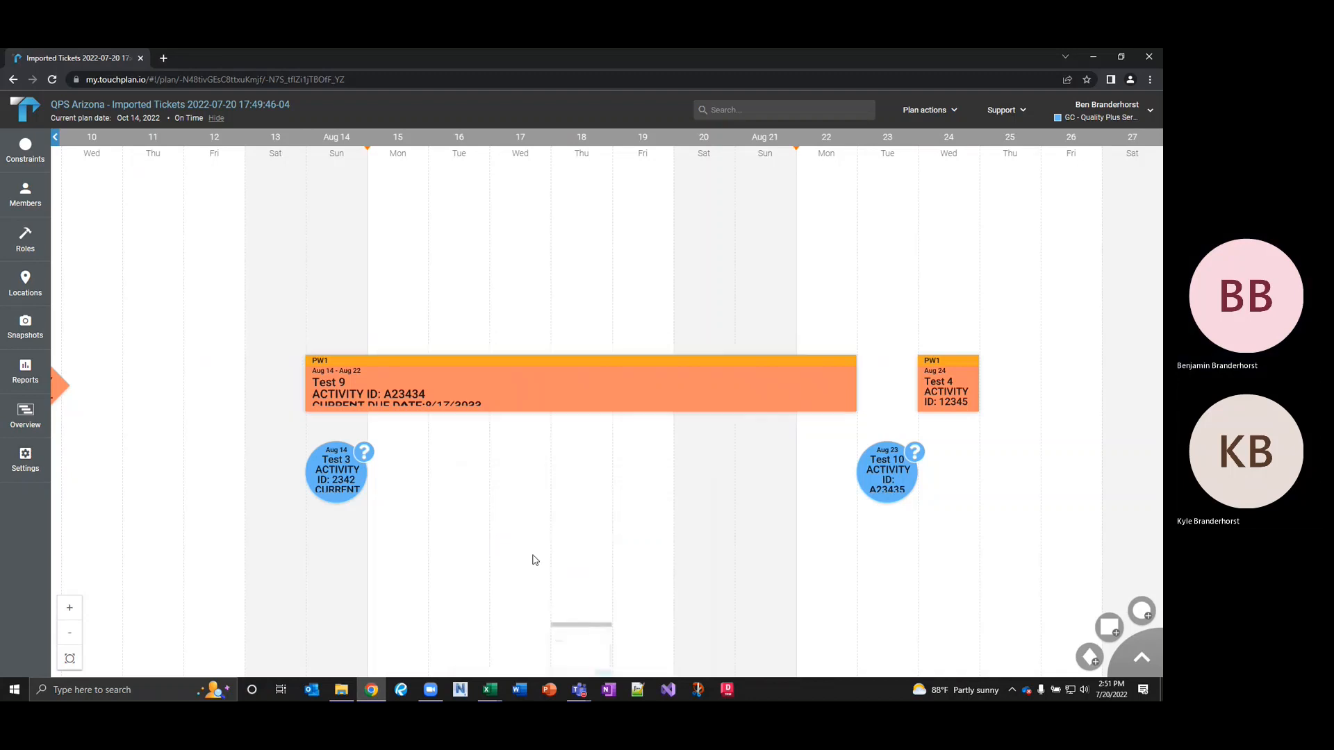
{"action": "scroll", "coordinate": [393, 391], "scroll_direction": "down", "scroll_amount": 3}
Zoom and pan the timeline to bring July and today's date into view.
{"action": "scroll", "coordinate": [392, 391], "scroll_direction": "down", "scroll_amount": 3}
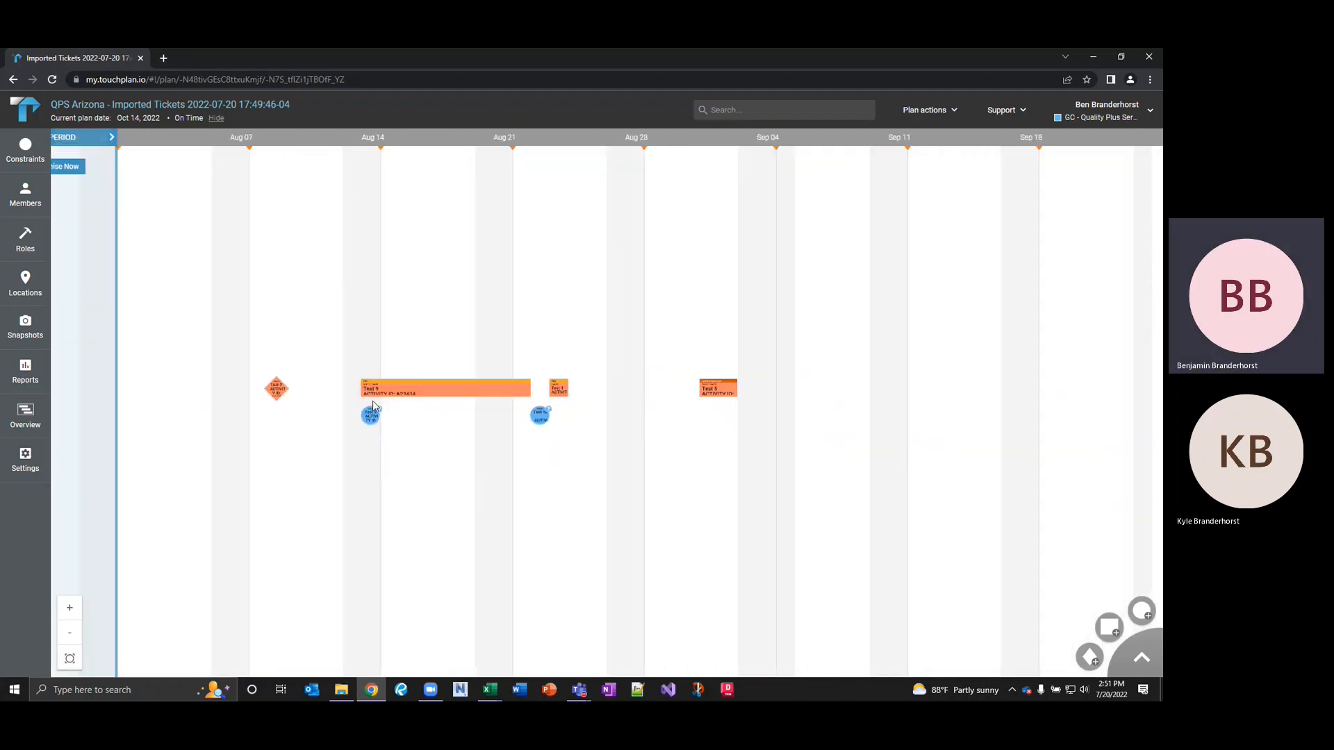
{"action": "scroll", "coordinate": [373, 406], "scroll_direction": "down", "scroll_amount": 3}
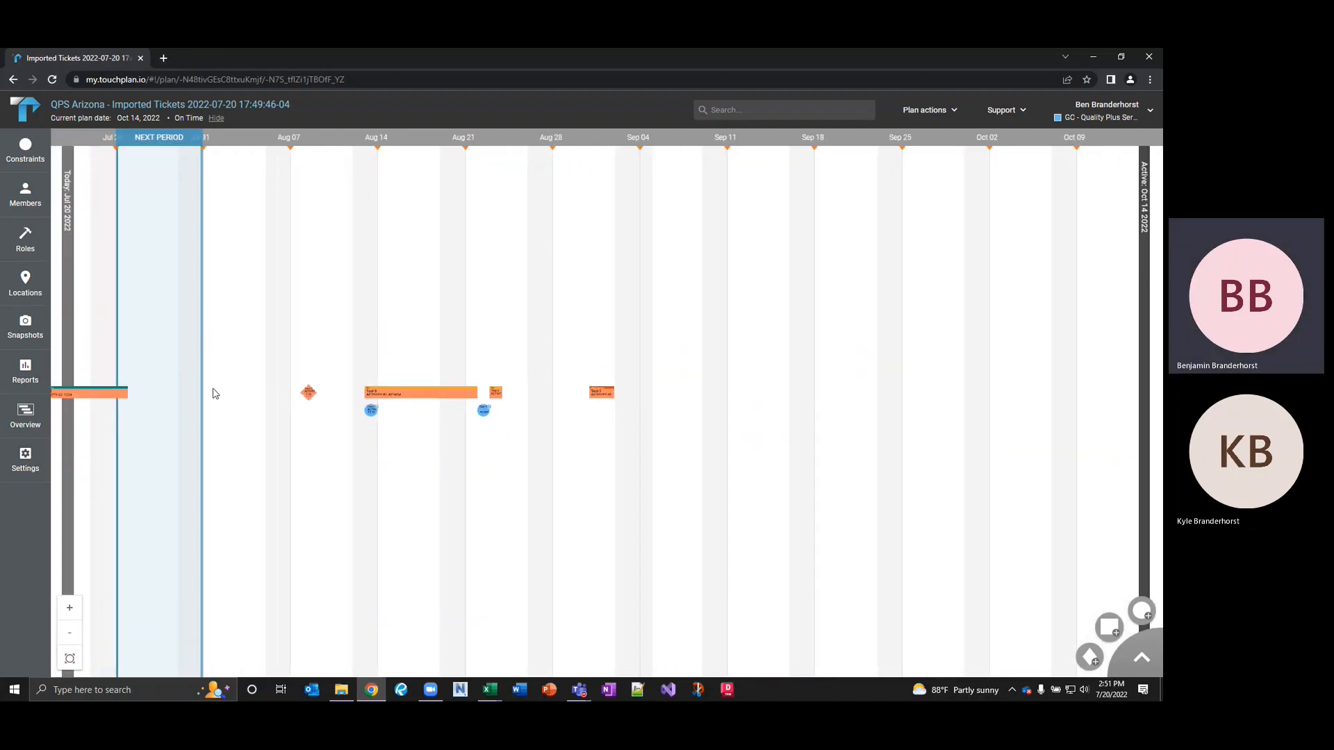
{"action": "left_click_drag", "start_coordinate": [164, 390], "coordinate": [373, 382]}
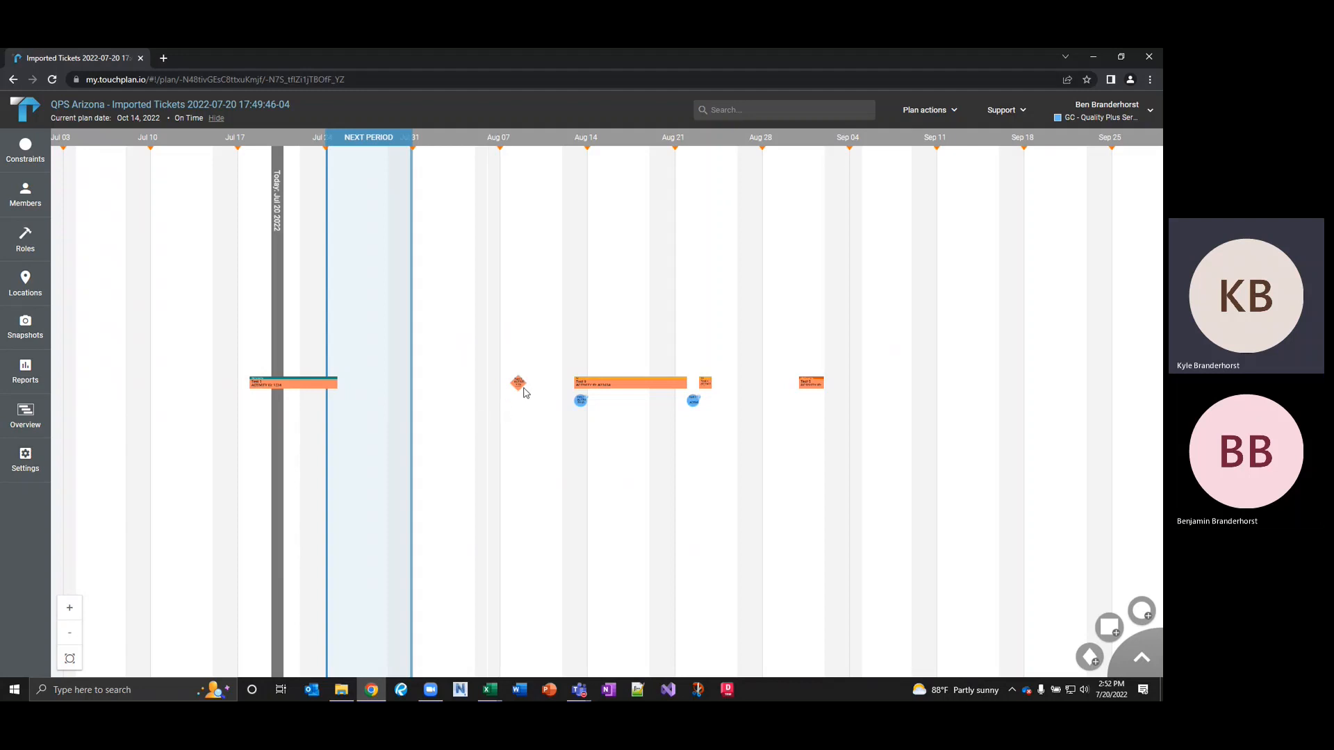
{"action": "scroll", "coordinate": [525, 393], "scroll_direction": "up", "scroll_amount": 8}
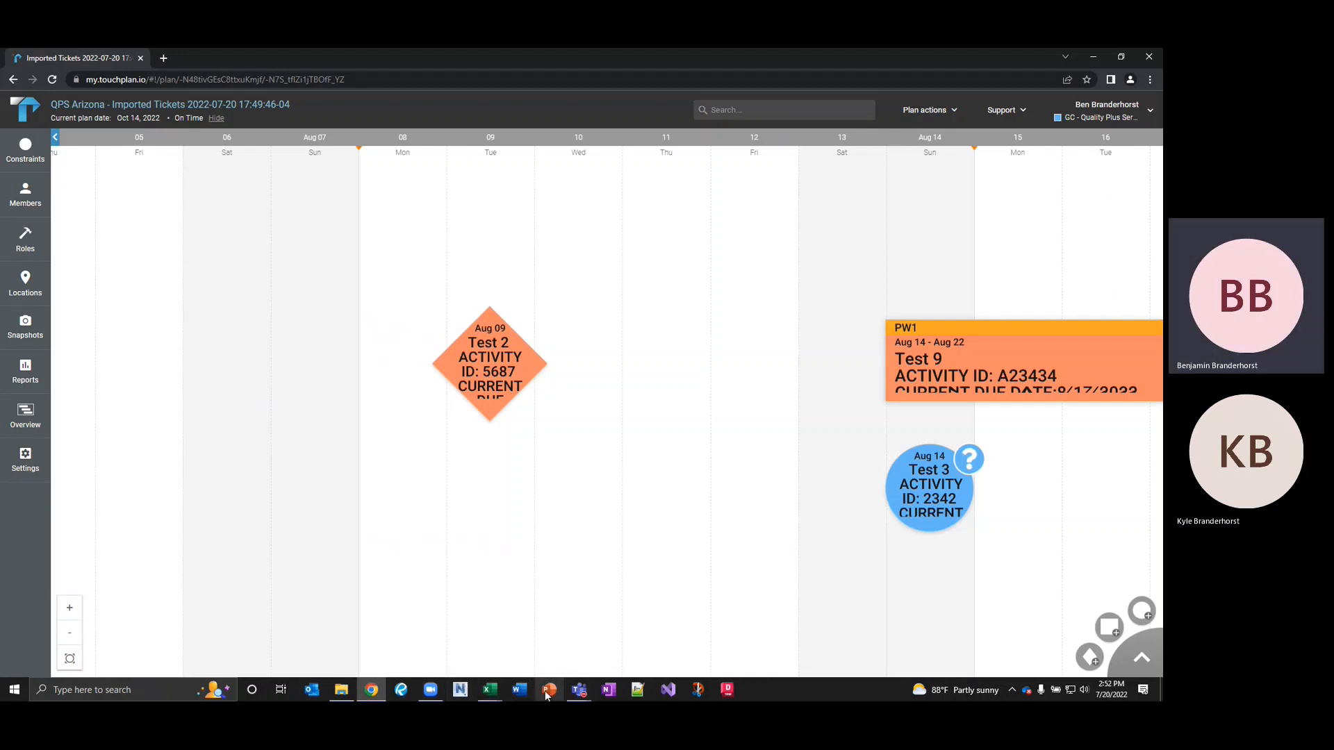
Switch to the Touchplan_Ticket_Creator workbook in Excel.
{"action": "left_click", "coordinate": [490, 690]}
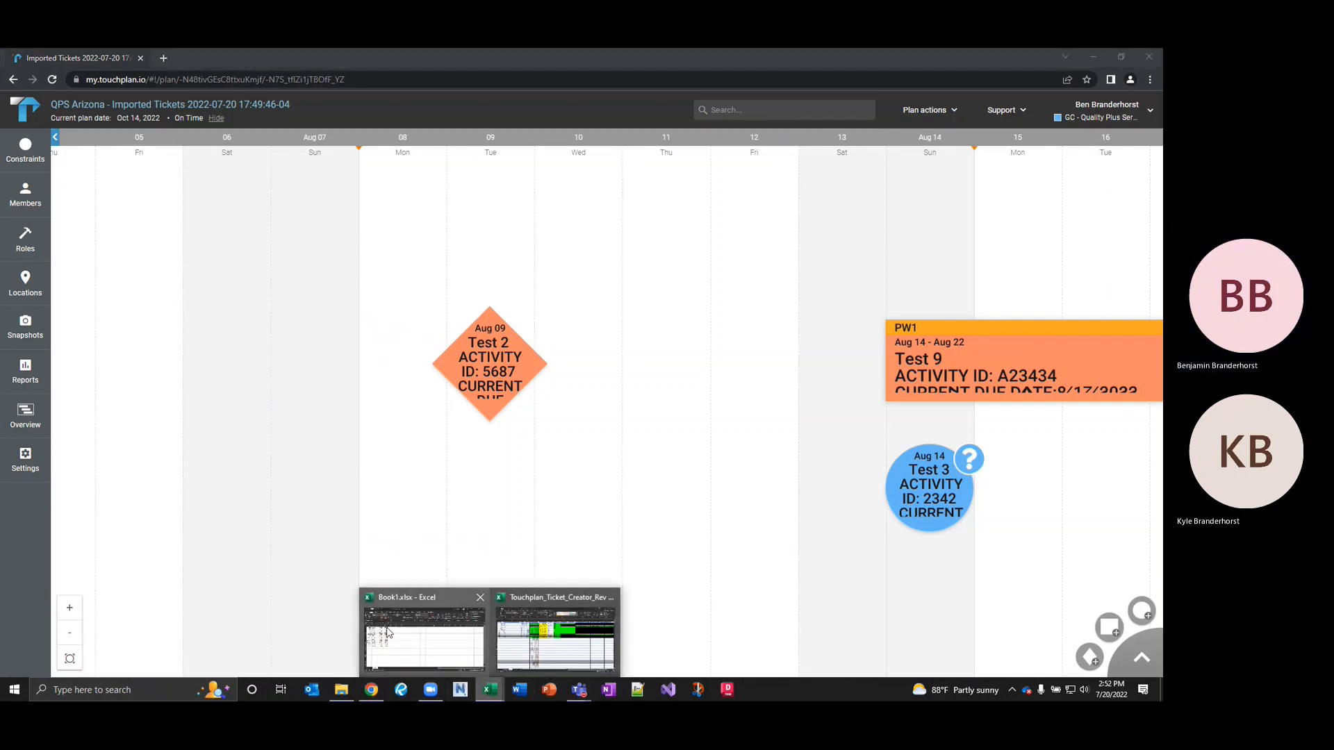
{"action": "mouse_move", "coordinate": [411, 640]}
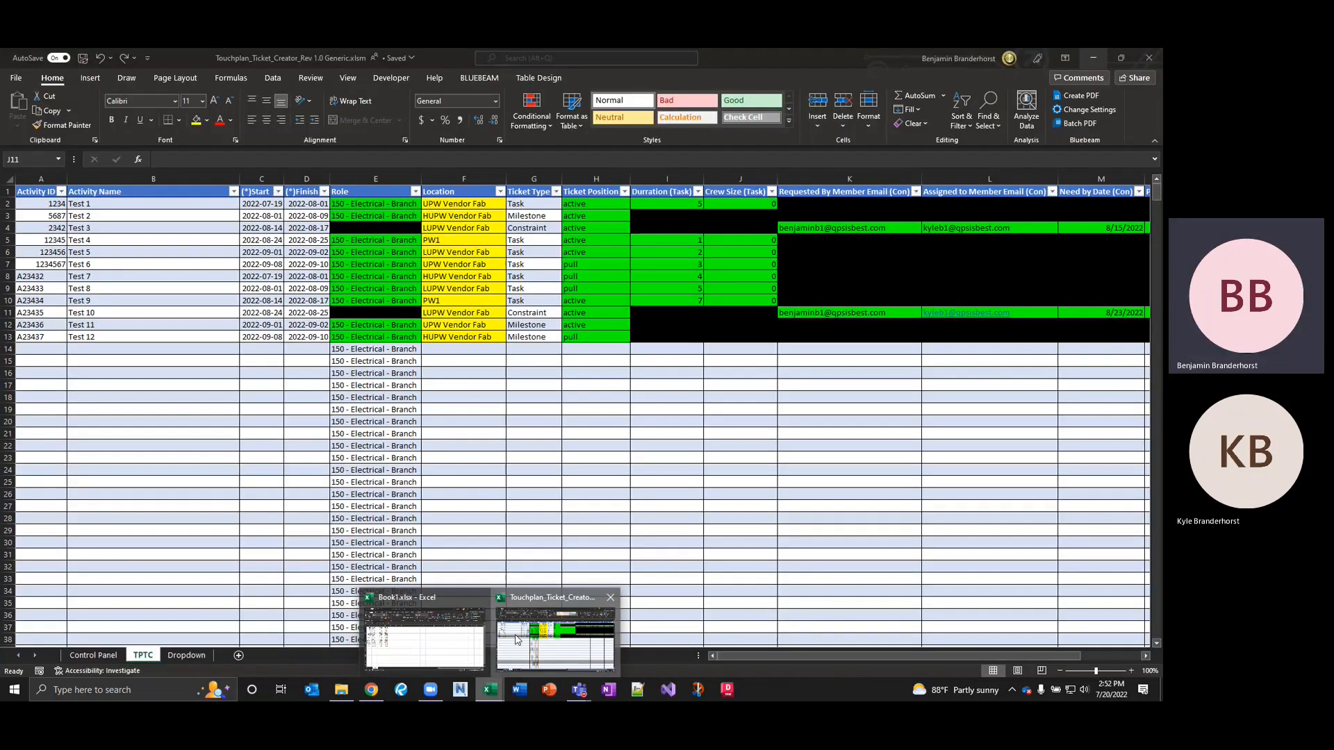
{"action": "left_click", "coordinate": [506, 631]}
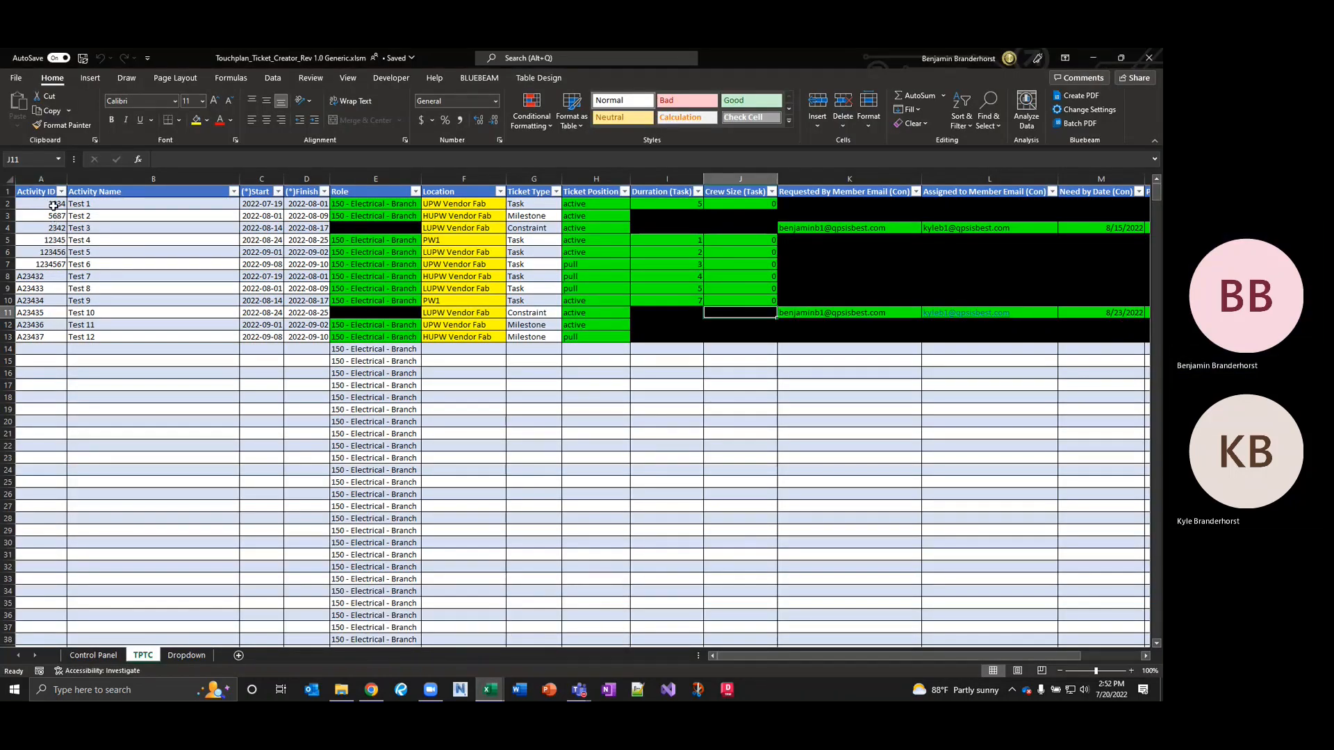
Clear the Activity IDs in cells A2 through A13, then go to the Control Panel sheet.
{"action": "left_click", "coordinate": [53, 206]}
{"action": "key", "text": "Delete"}
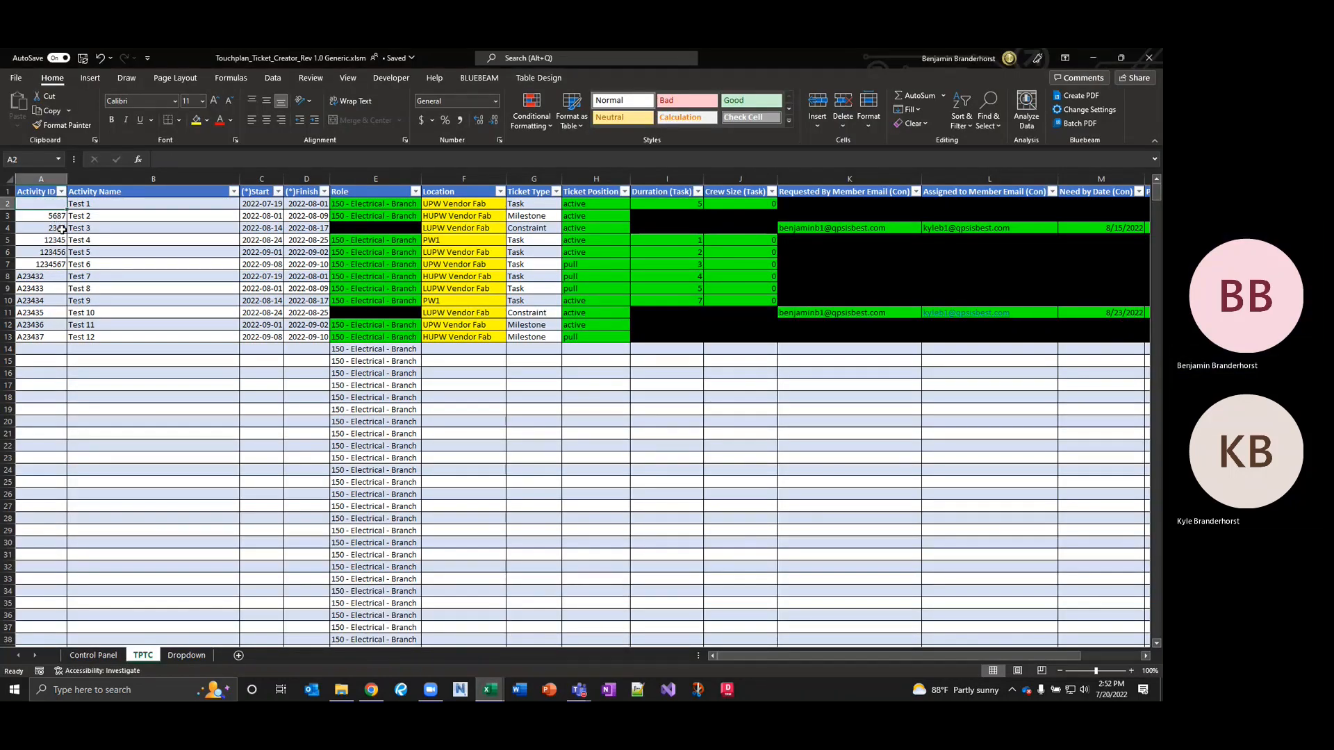
{"action": "key", "text": "Down"}
{"action": "key", "text": "Delete"}
{"action": "key", "text": "Down"}
{"action": "key", "text": "Delete"}
{"action": "key", "text": "Down"}
{"action": "key", "text": "Delete"}
{"action": "key", "text": "Down"}
{"action": "key", "text": "Delete"}
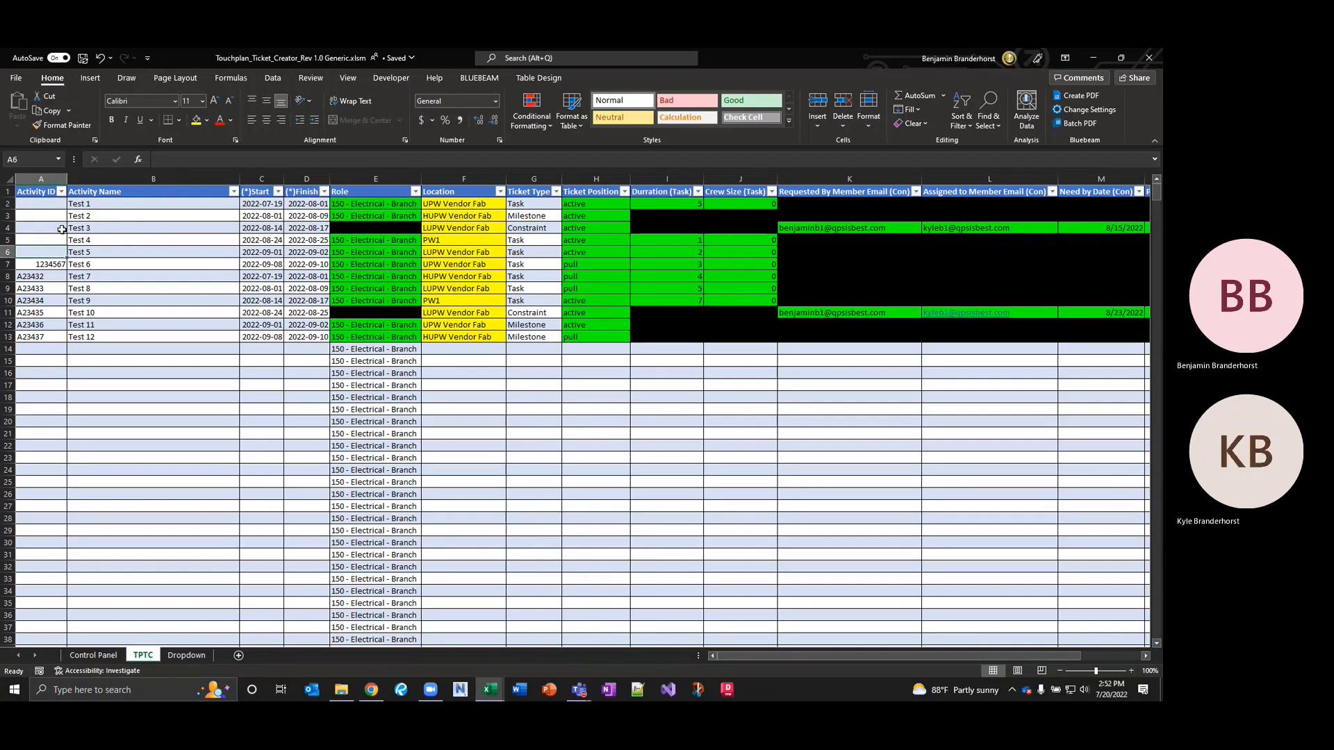
{"action": "key", "text": "Down"}
{"action": "key", "text": "Delete"}
{"action": "key", "text": "Down"}
{"action": "key", "text": "Delete"}
{"action": "key", "text": "Down"}
{"action": "key", "text": "Delete"}
{"action": "key", "text": "Down"}
{"action": "key", "text": "Delete"}
{"action": "key", "text": "Down"}
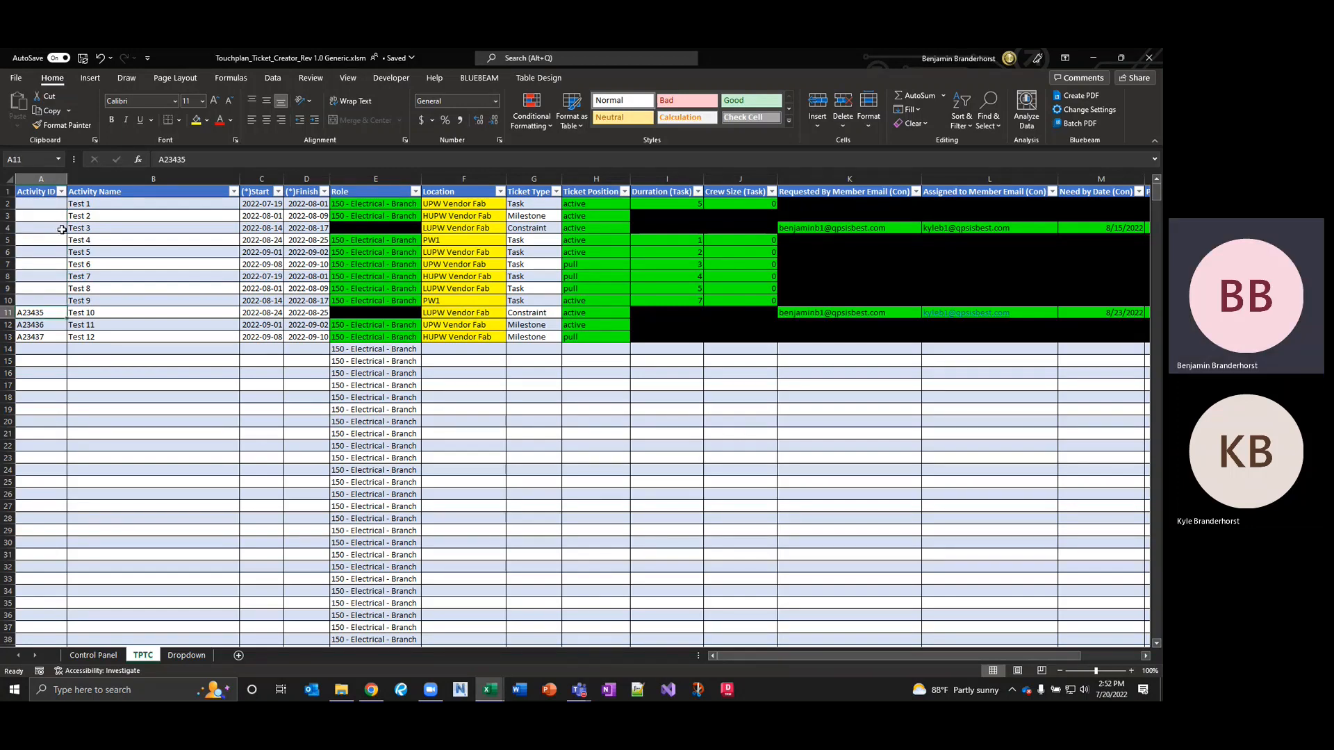
{"action": "key", "text": "Delete"}
{"action": "key", "text": "Down"}
{"action": "key", "text": "Delete"}
{"action": "key", "text": "Down"}
{"action": "key", "text": "Delete"}
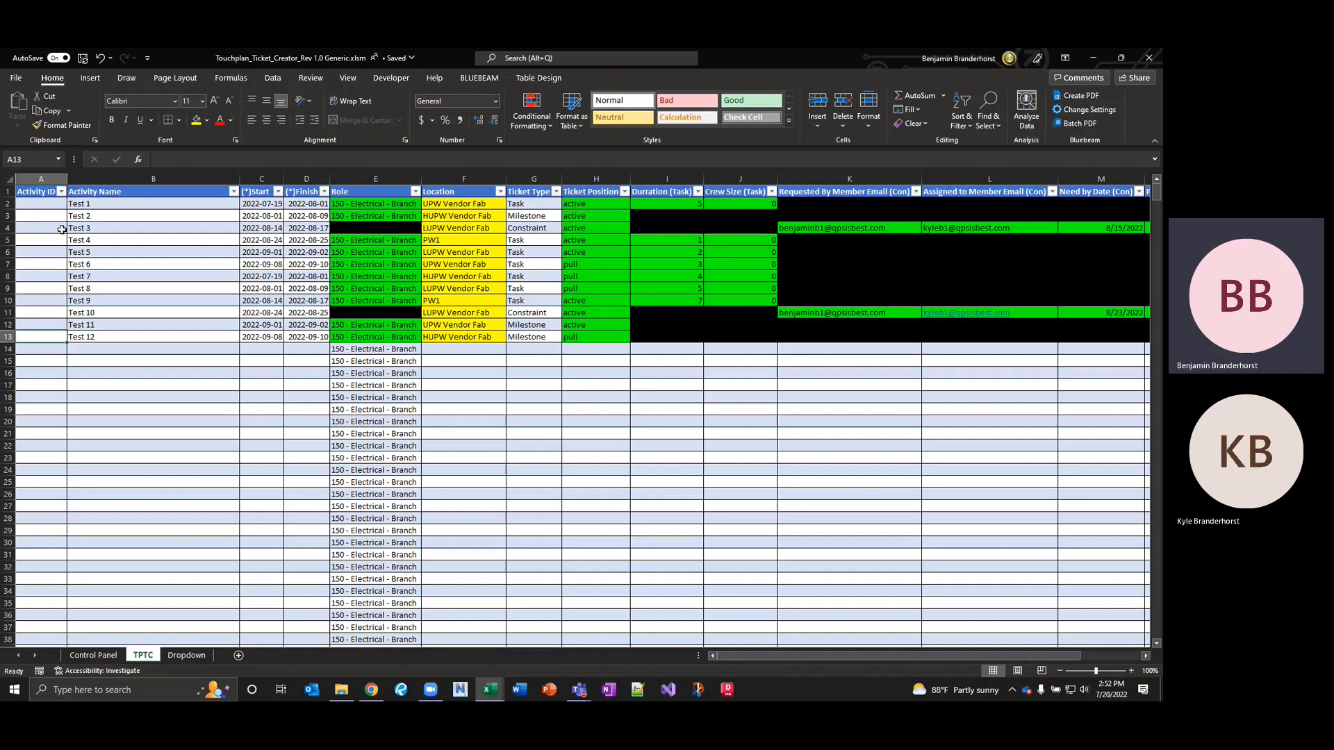
{"action": "left_click", "coordinate": [99, 657]}
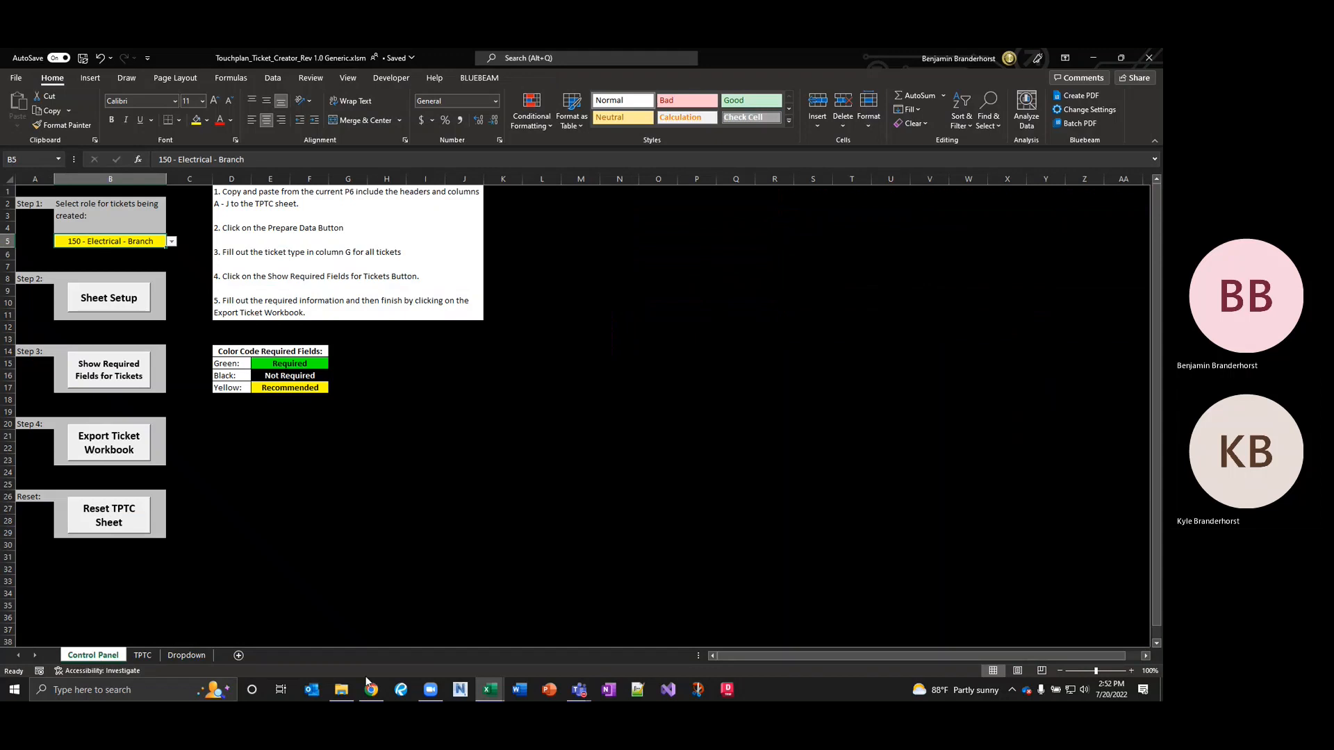
Export the ticket workbook again, overwriting Touchplan Tickets 07-20-2022.xlsx with the version lacking Activity IDs.
{"action": "mouse_move", "coordinate": [585, 690]}
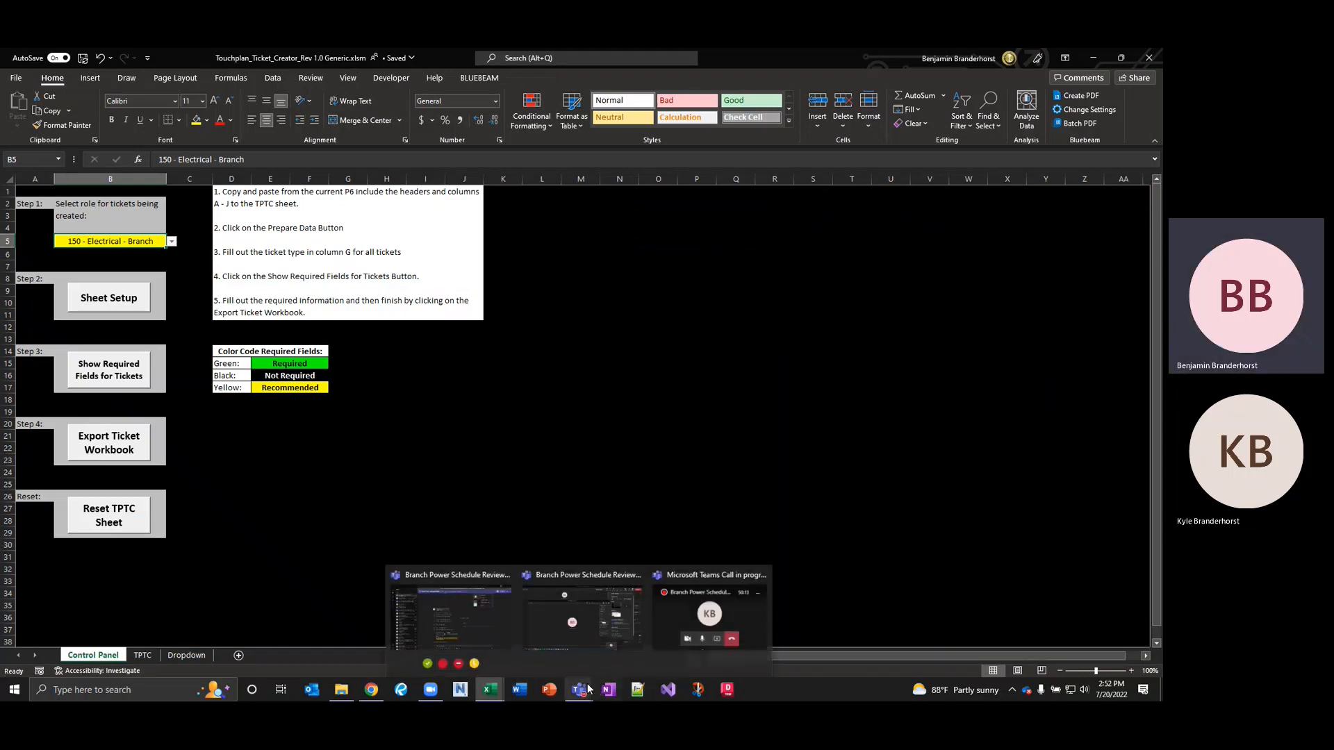
{"action": "mouse_move", "coordinate": [492, 696]}
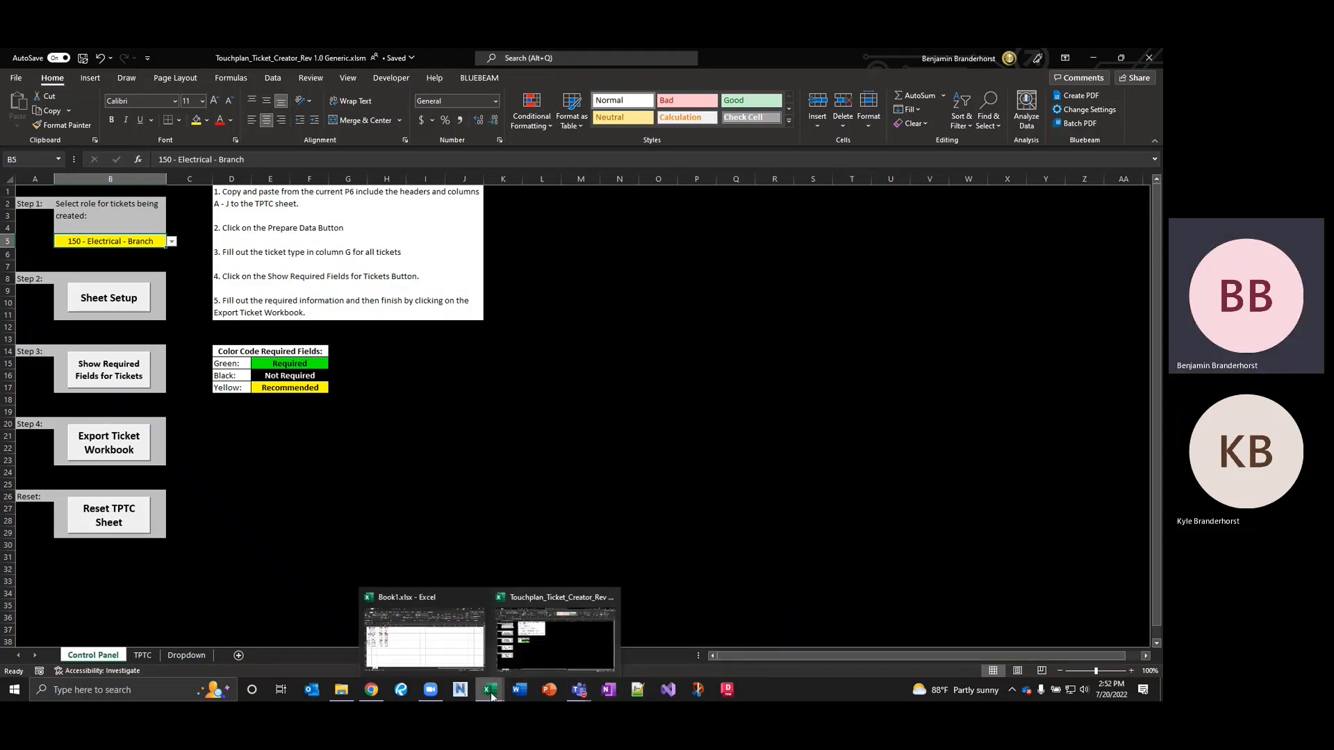
{"action": "left_click", "coordinate": [108, 442]}
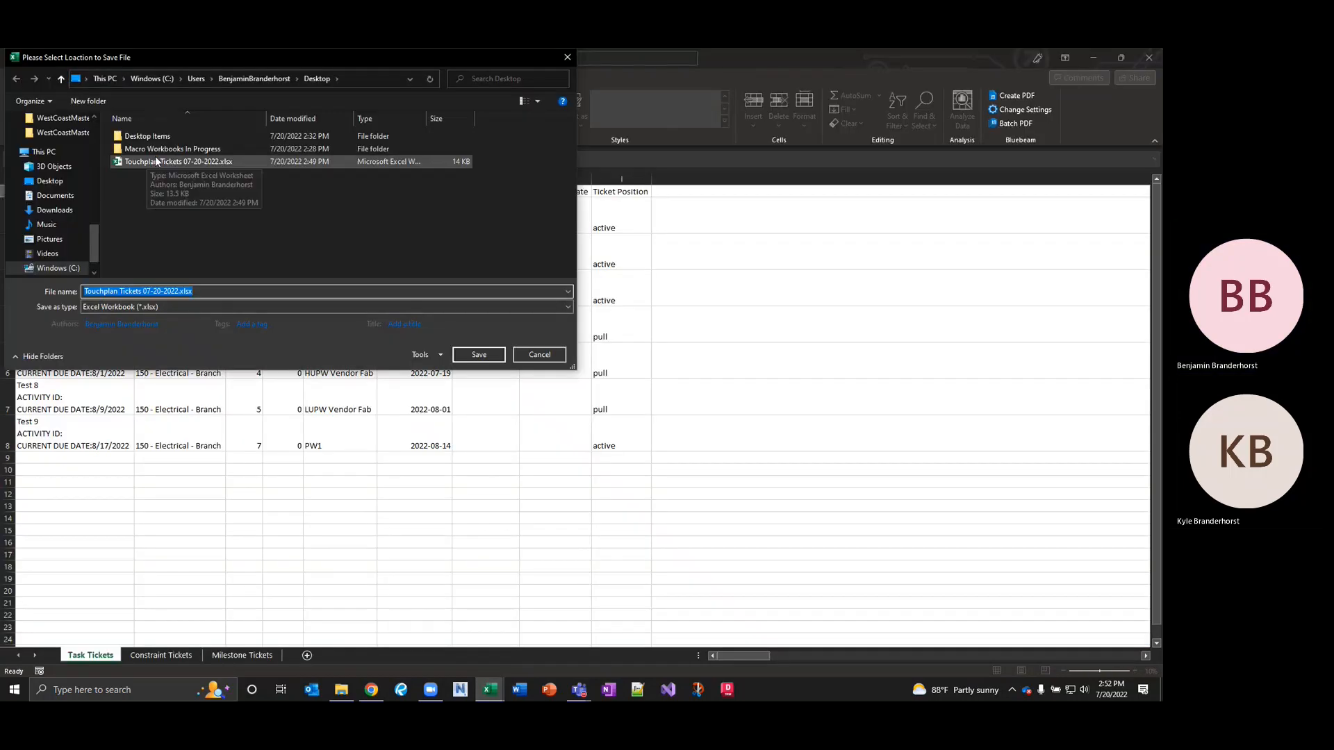
{"action": "left_click", "coordinate": [174, 161]}
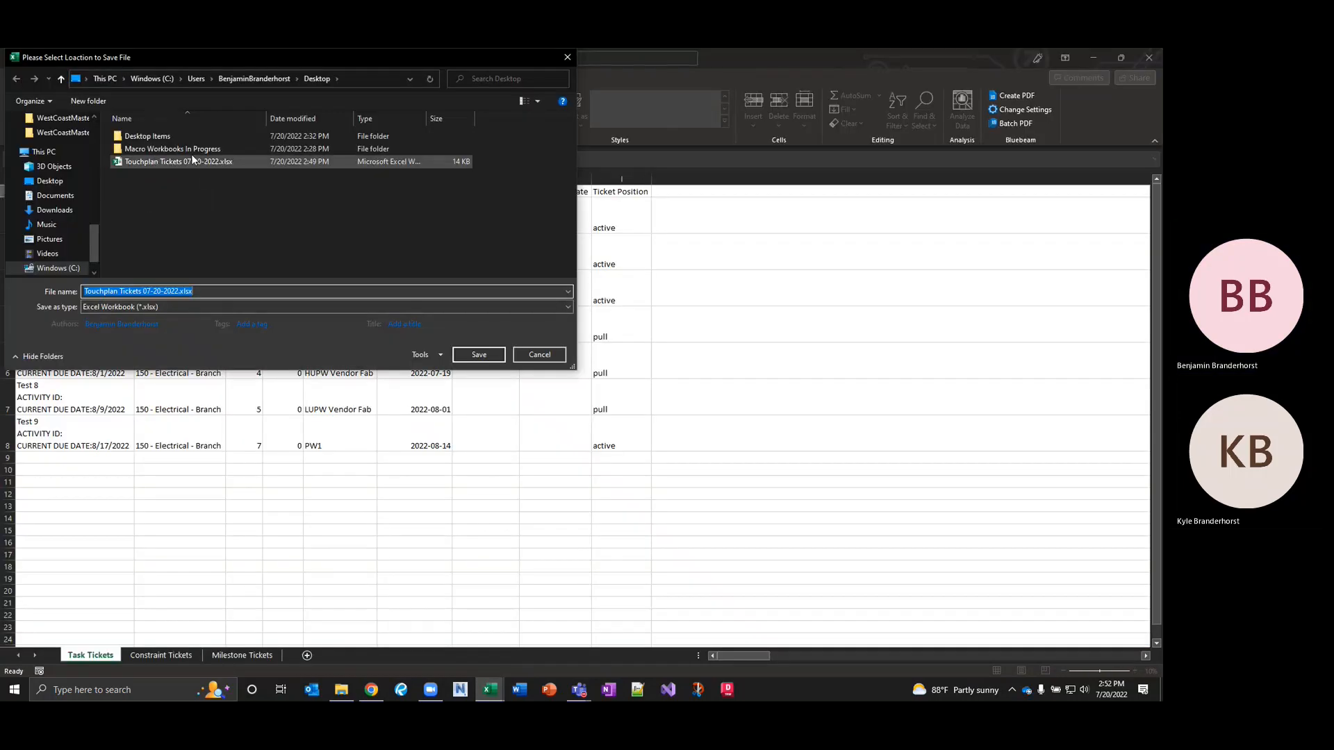
{"action": "left_click", "coordinate": [476, 353]}
{"action": "left_click", "coordinate": [529, 403]}
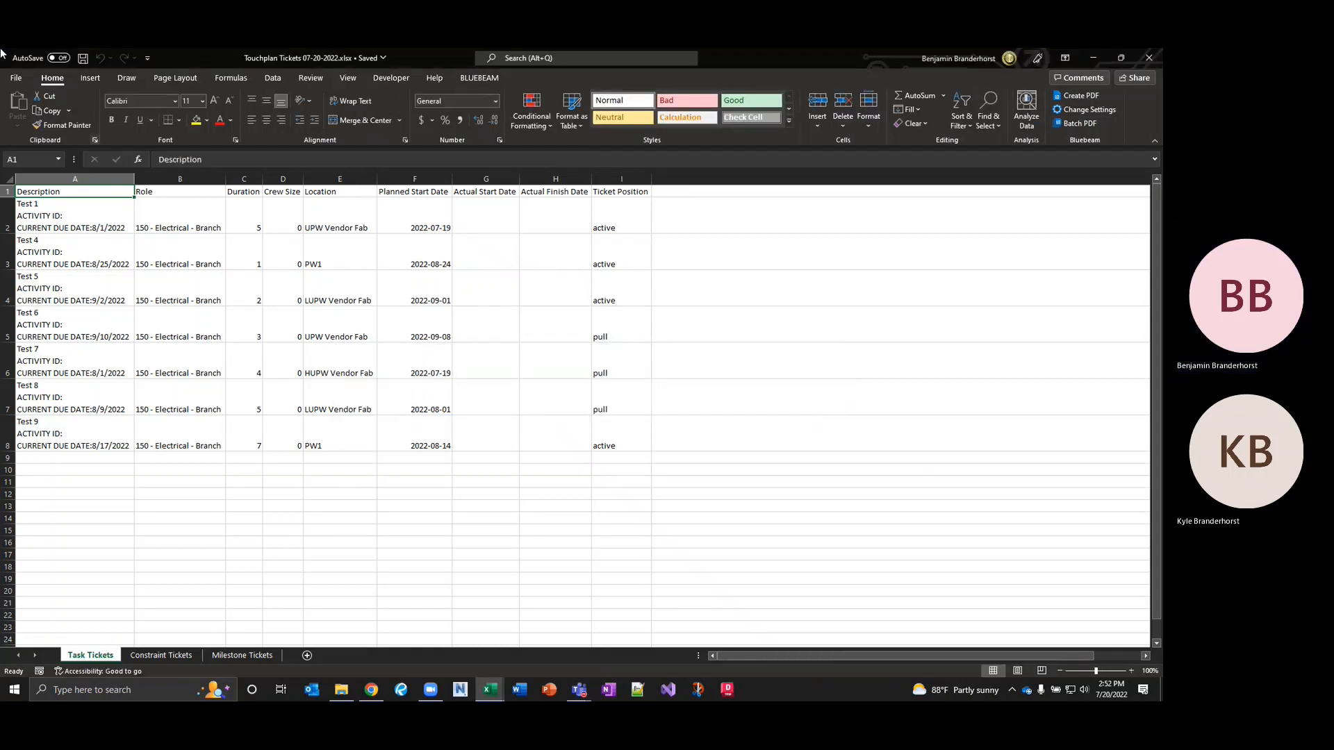
Verify cell A2's ticket description has a blank Activity ID, then close the Touchplan Tickets workbook.
{"action": "left_click", "coordinate": [66, 215]}
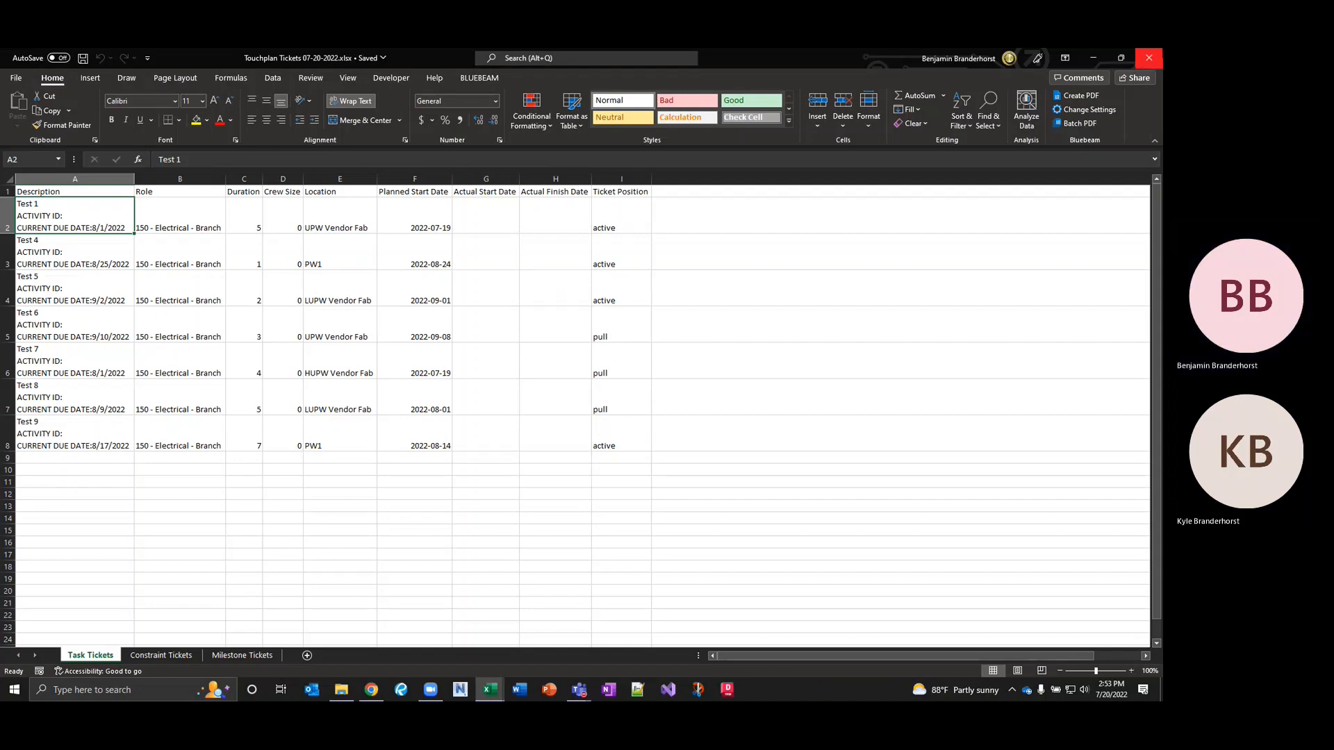
{"action": "left_click", "coordinate": [1149, 60]}
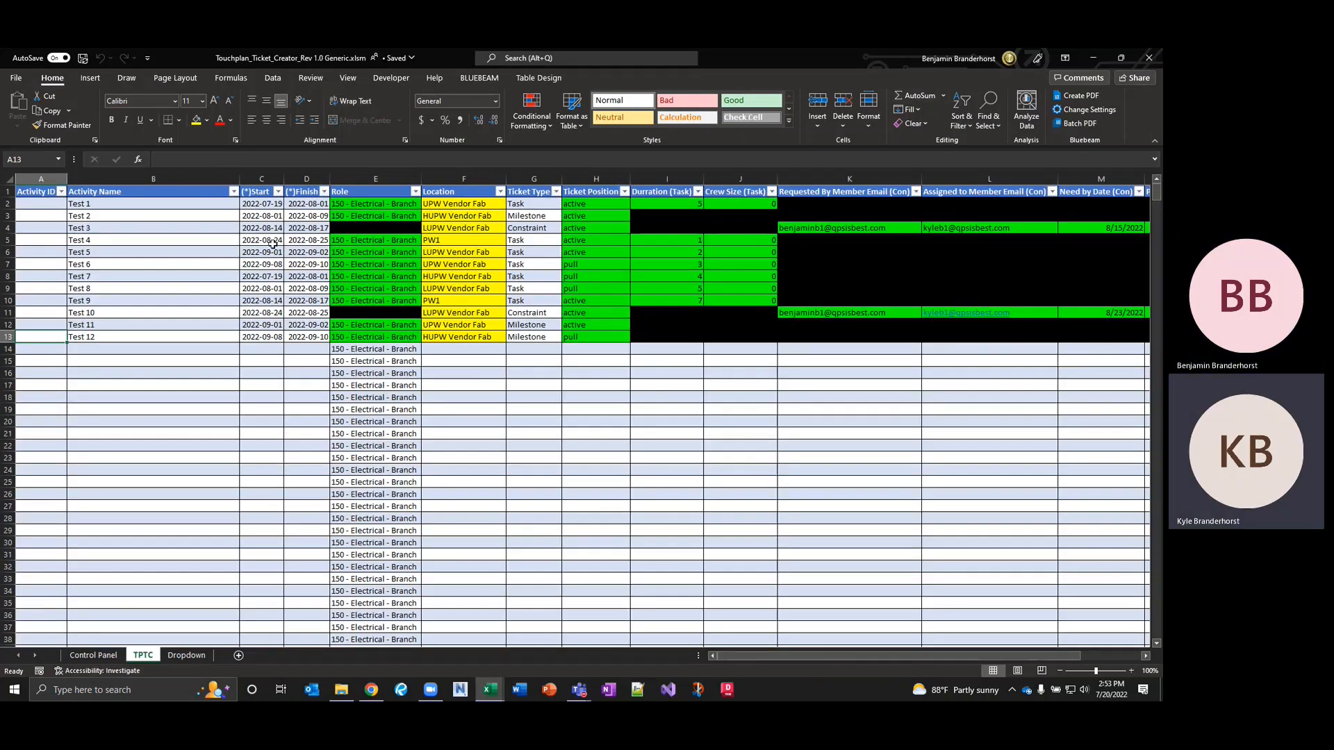